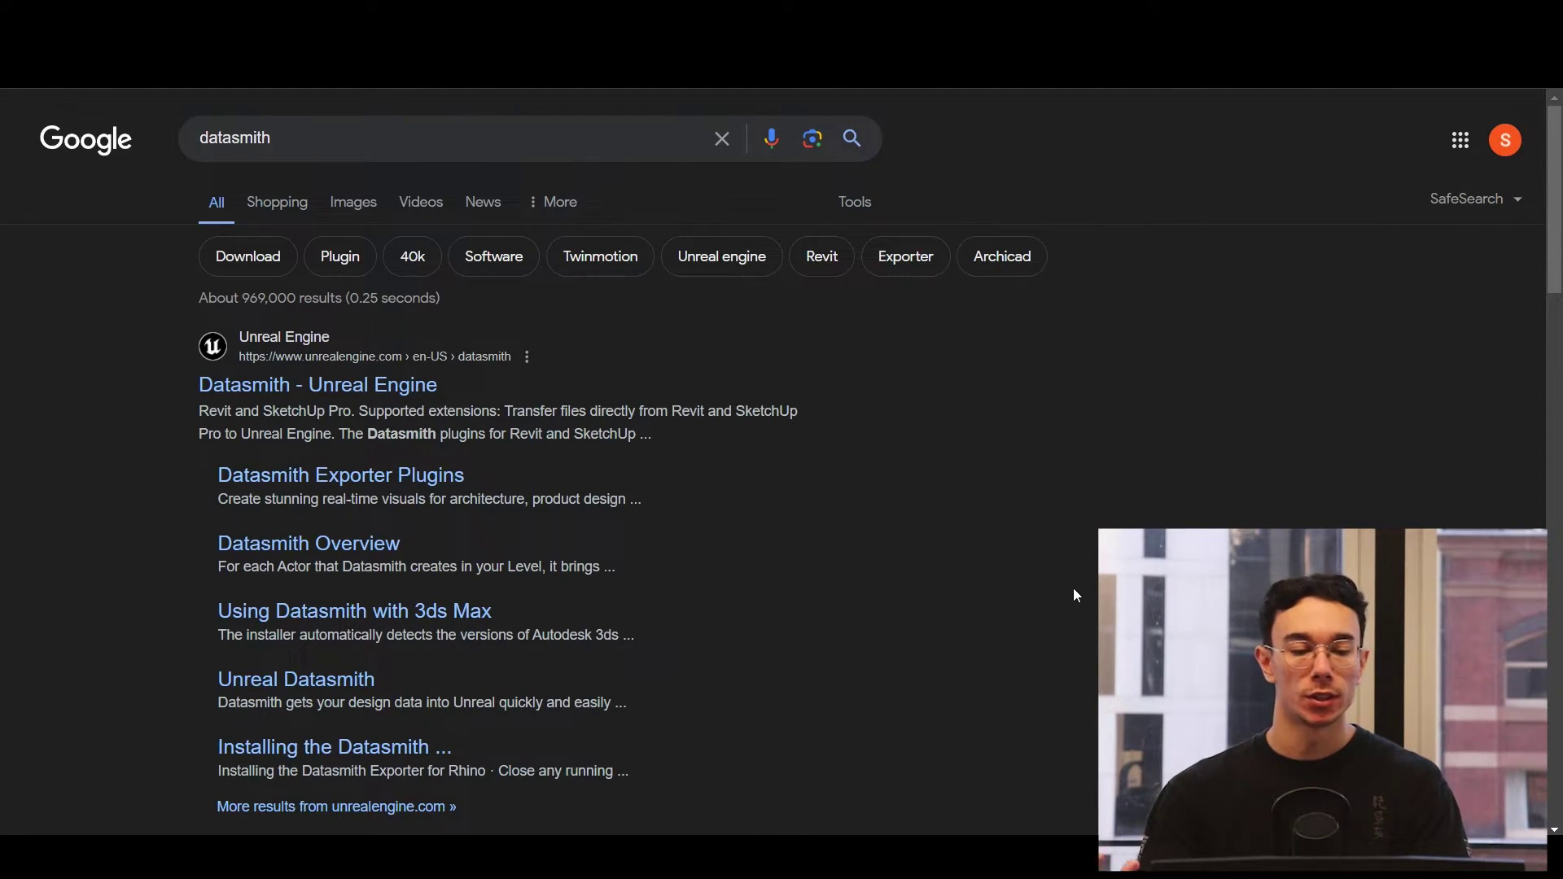
Look through the Google search results for datasmith, examining the exporter plugins offered for different modelling programs
scroll(1070, 551, "down", 12)
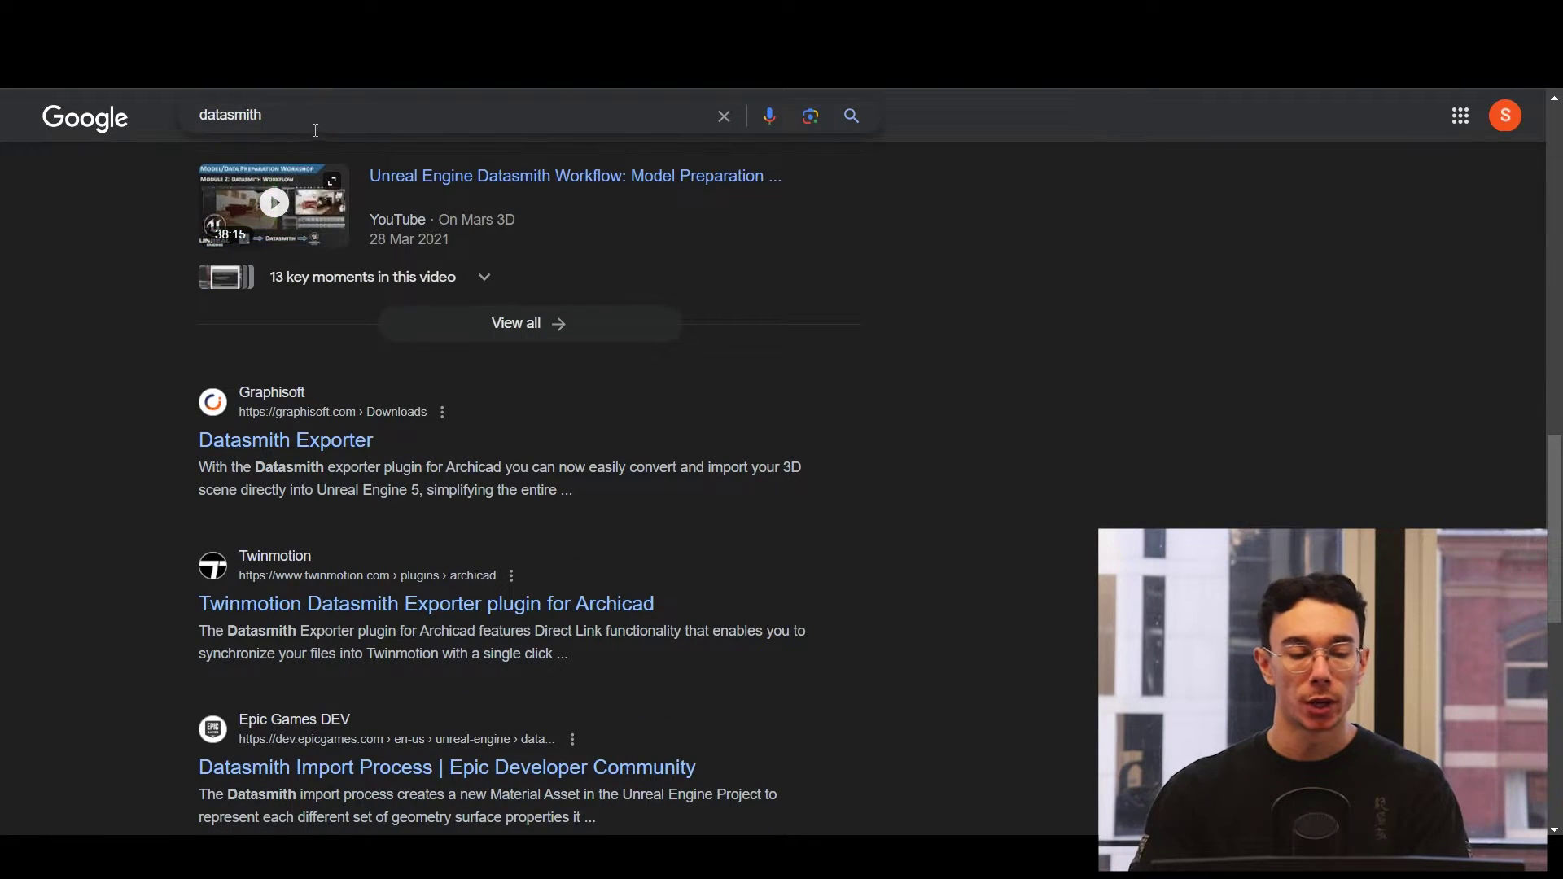
scroll(175, 382, "down", 1)
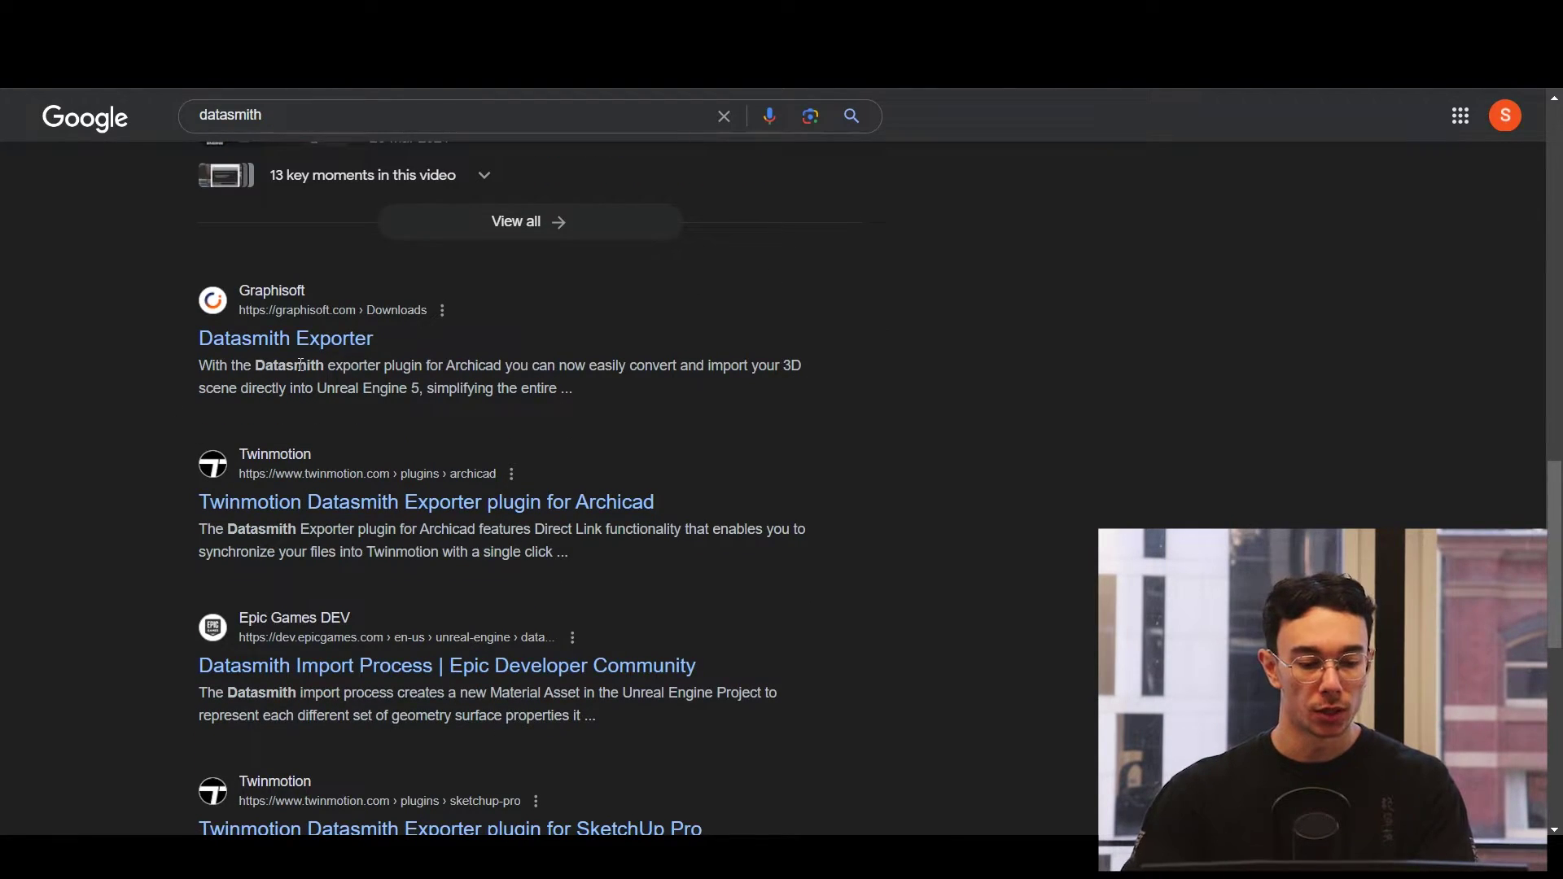
scroll(300, 364, "down", 6)
scroll(420, 426, "up", 5)
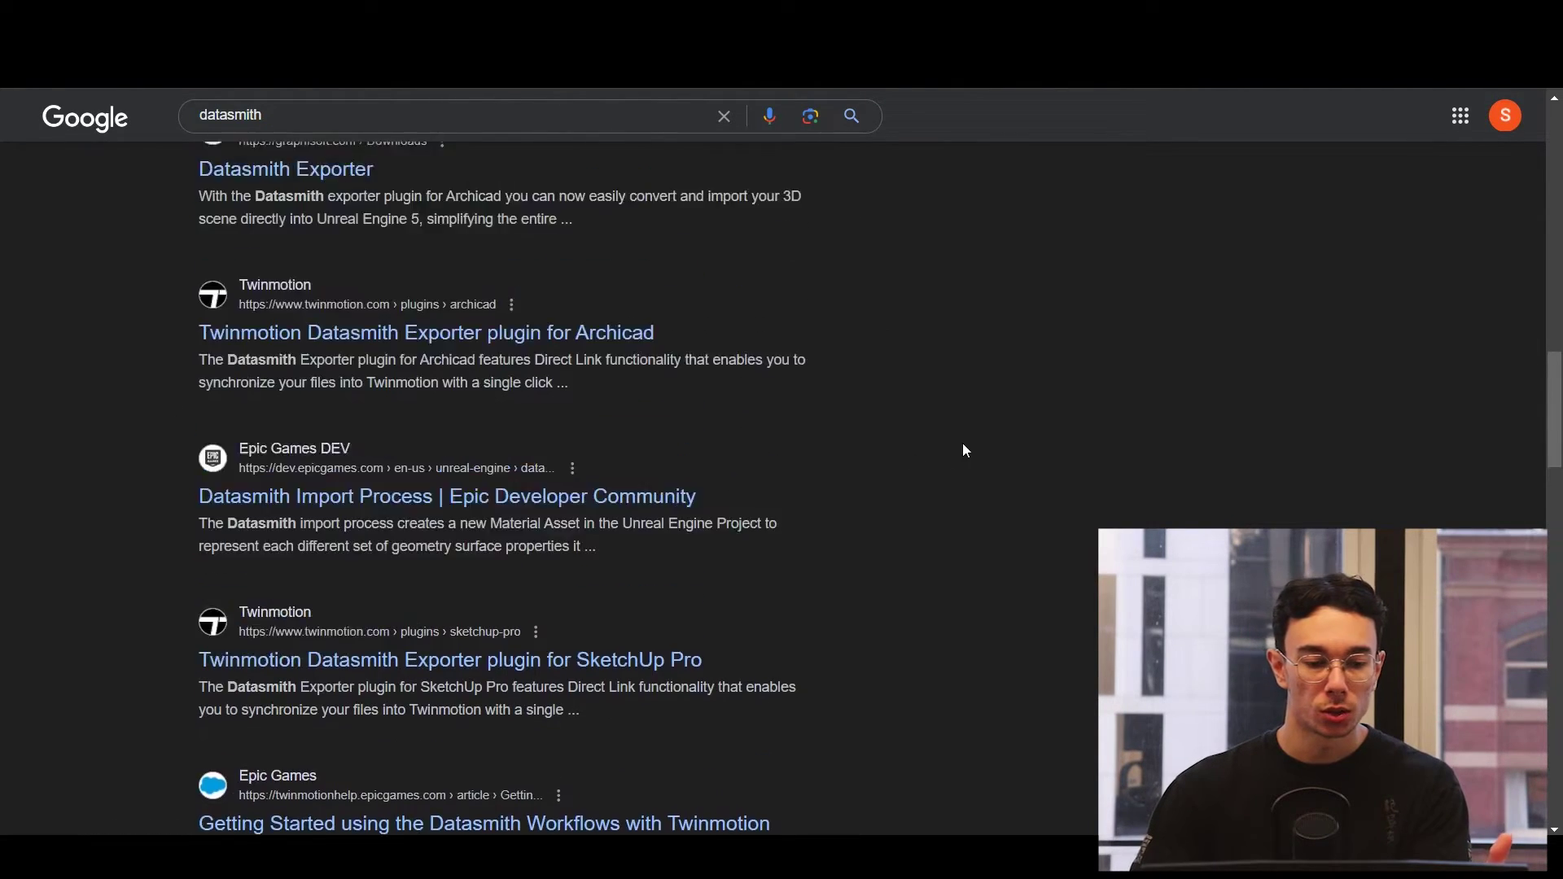
scroll(962, 445, "up", 1)
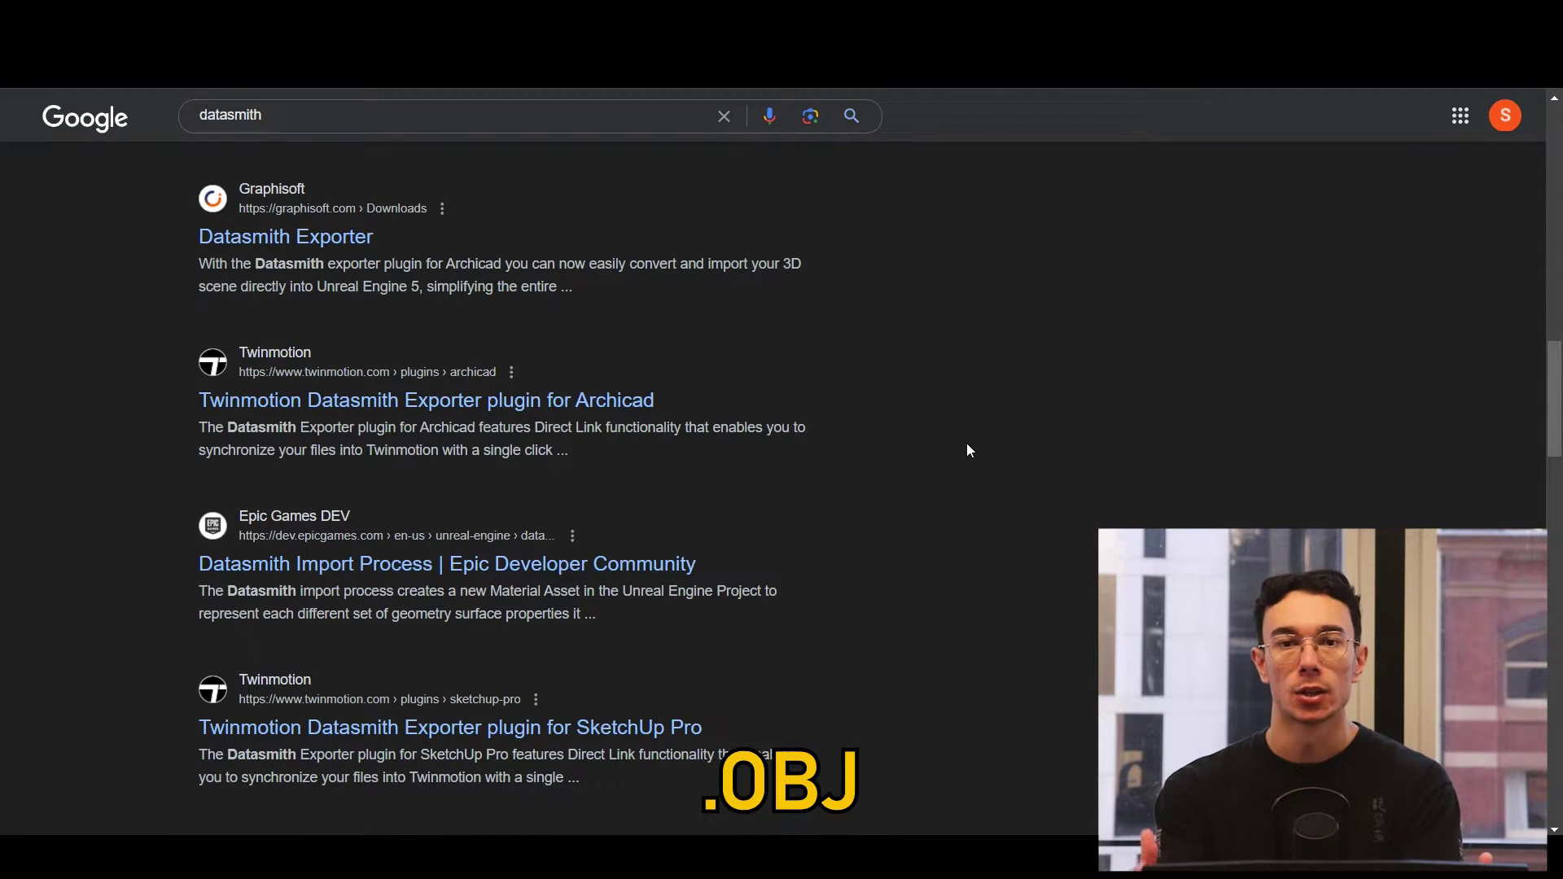
scroll(966, 443, "up", 18)
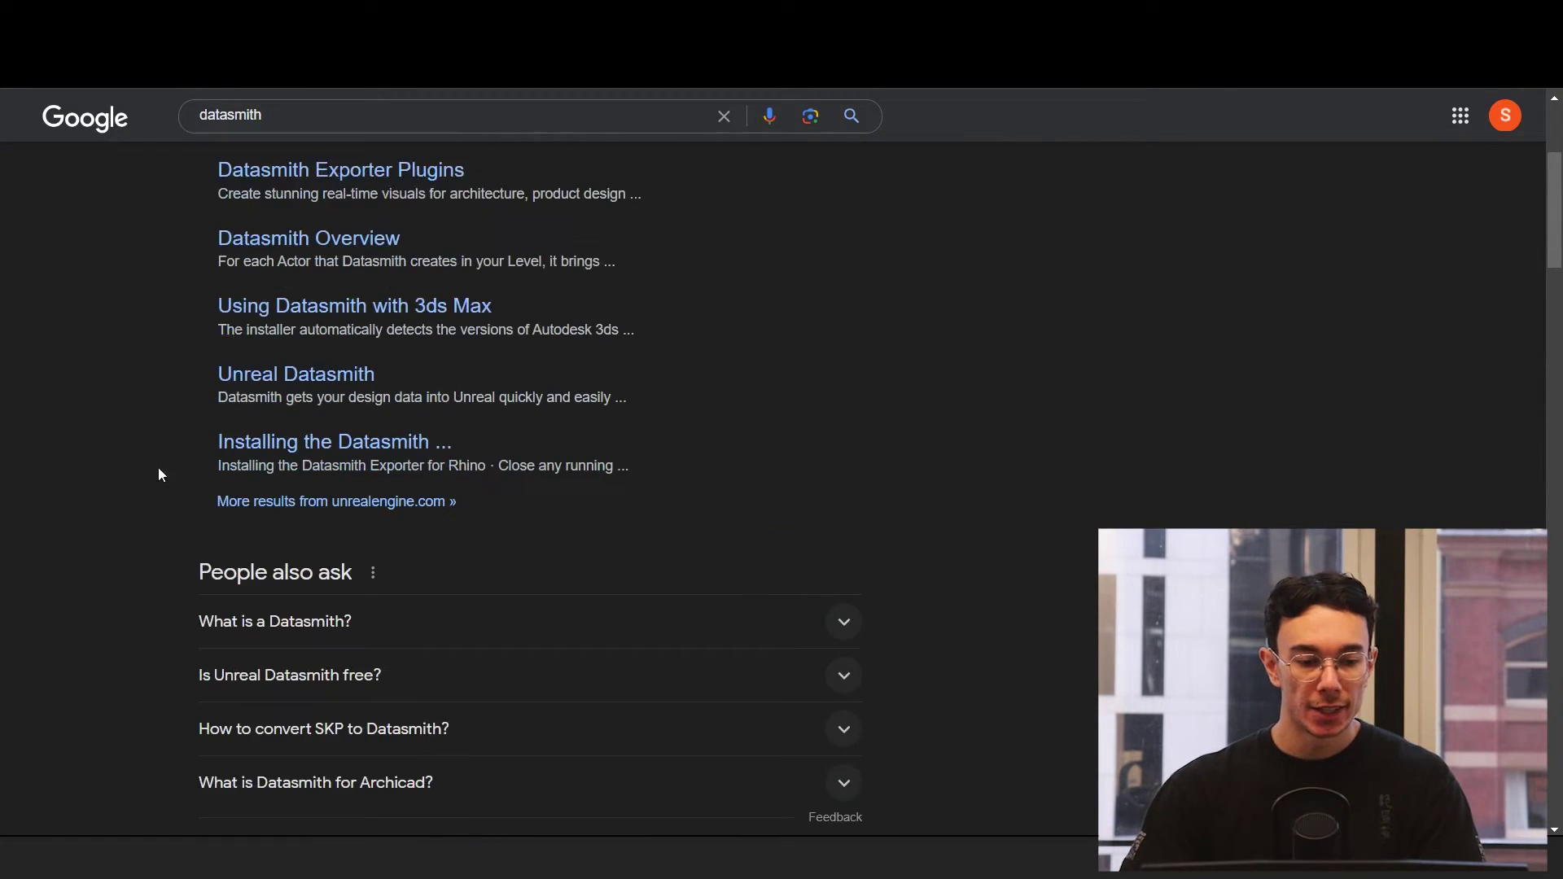
scroll(104, 554, "up", 3)
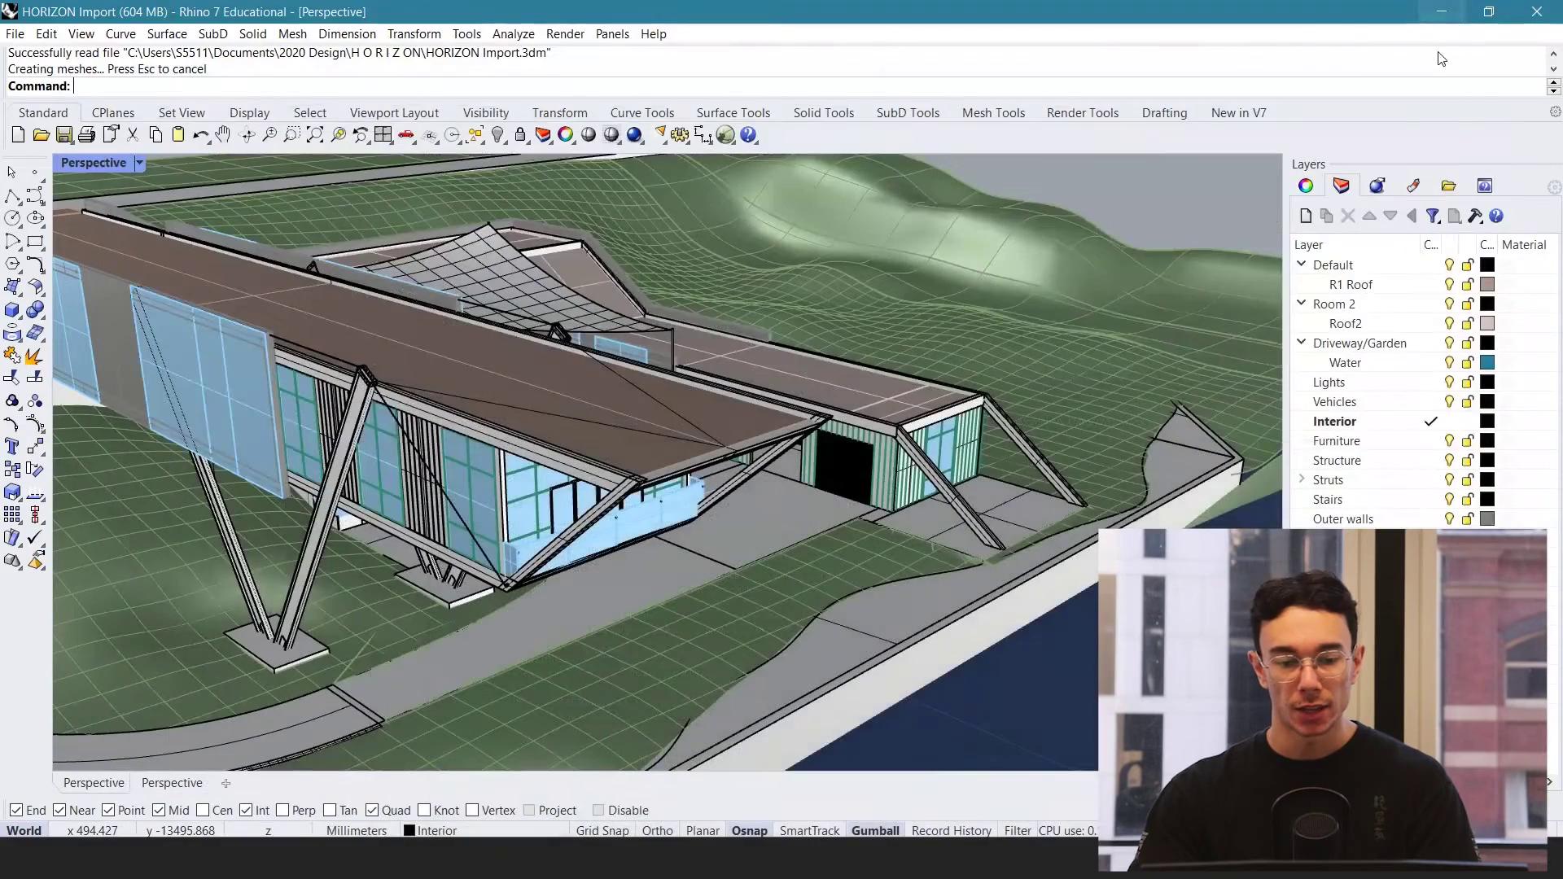
Switch to the HORIZON Import house model in Rhino and delete the selected layer
scroll(856, 462, "up", 3)
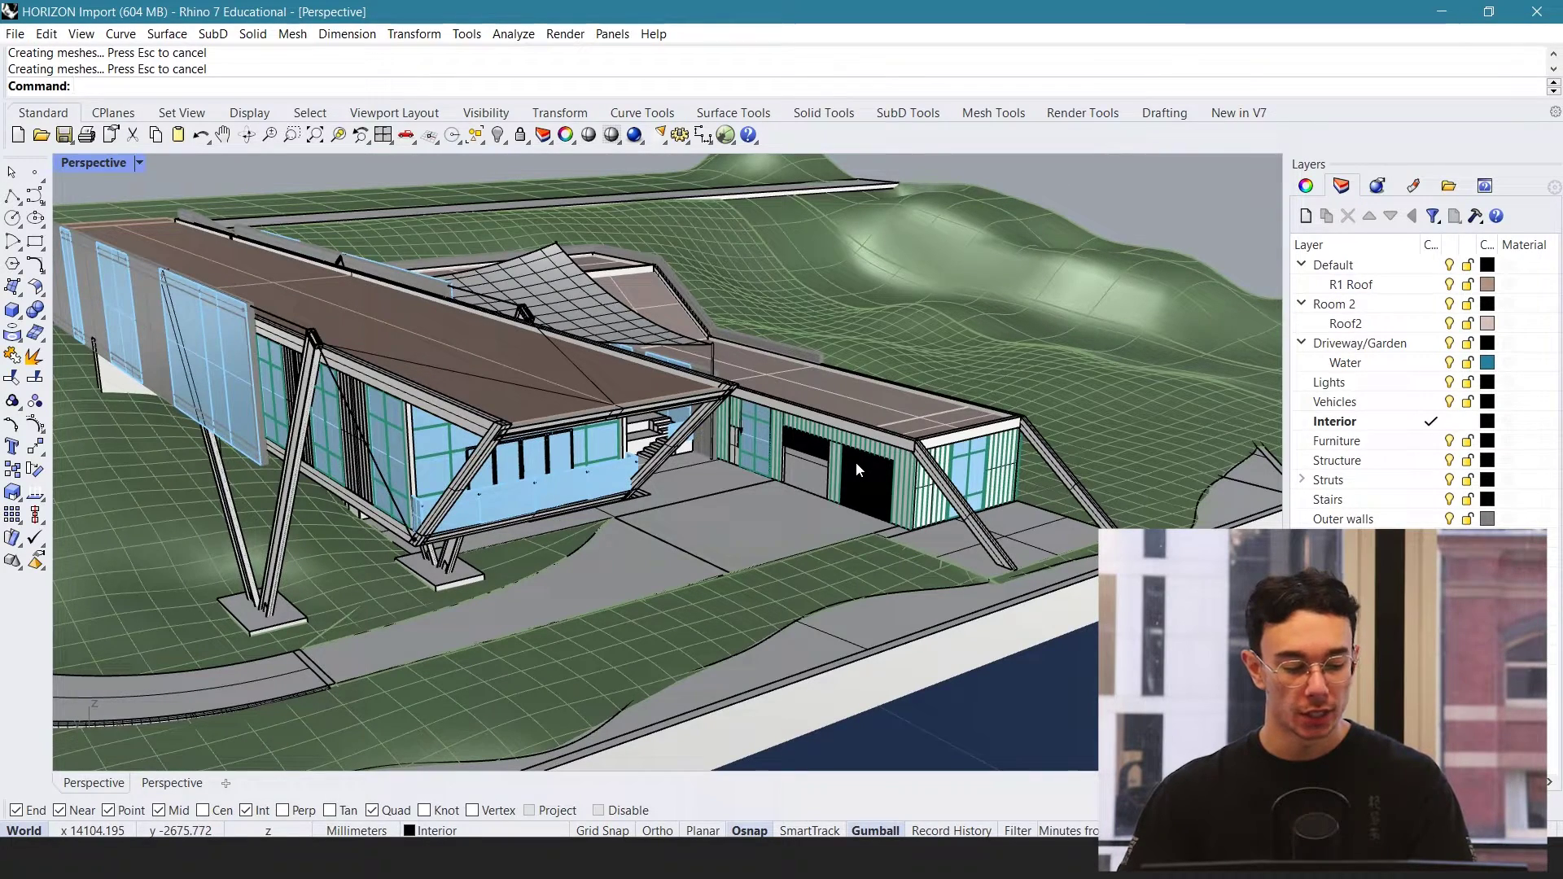
scroll(933, 417, "down", 4)
right_click_drag(770, 491, 834, 516, "shift")
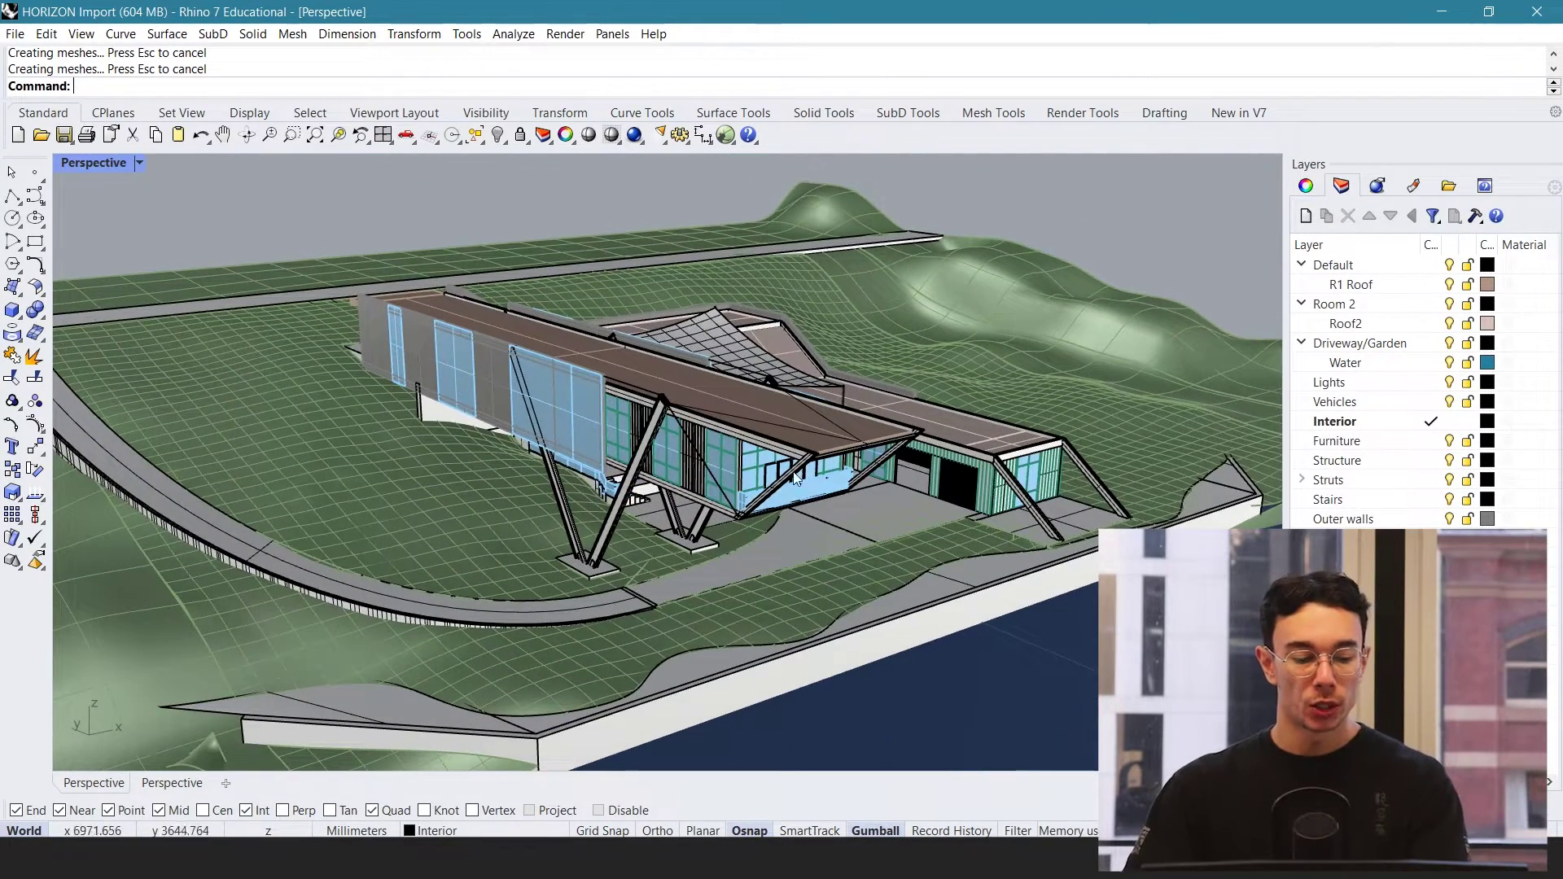
right_click_drag(675, 349, 621, 339)
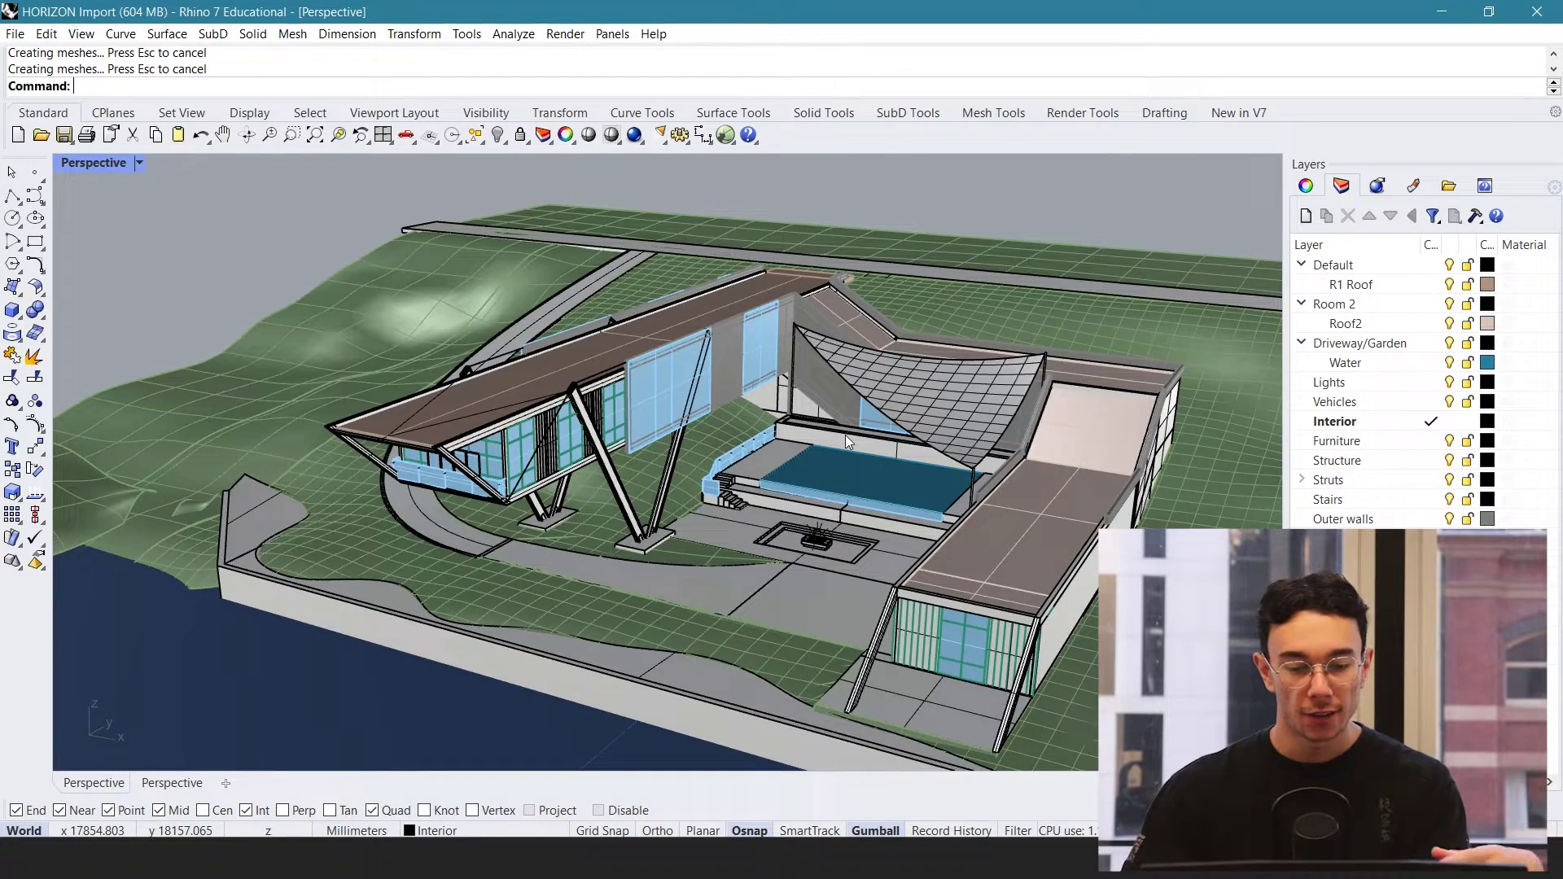
right_click_drag(845, 435, 920, 414)
scroll(915, 420, "up", 3)
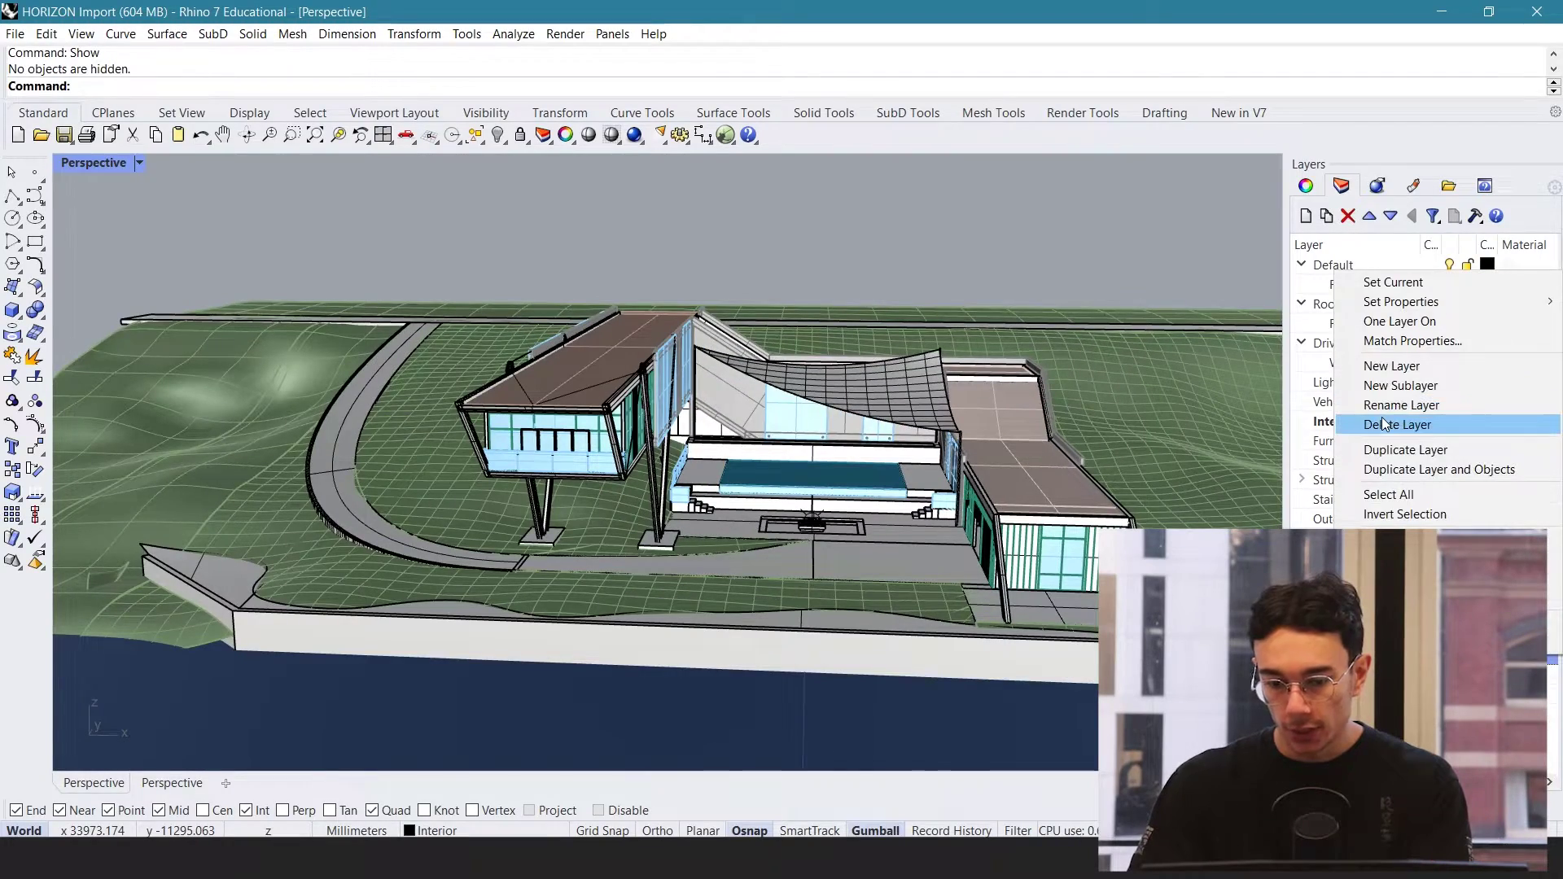
left_click(1384, 423)
scroll(990, 462, "up", 5)
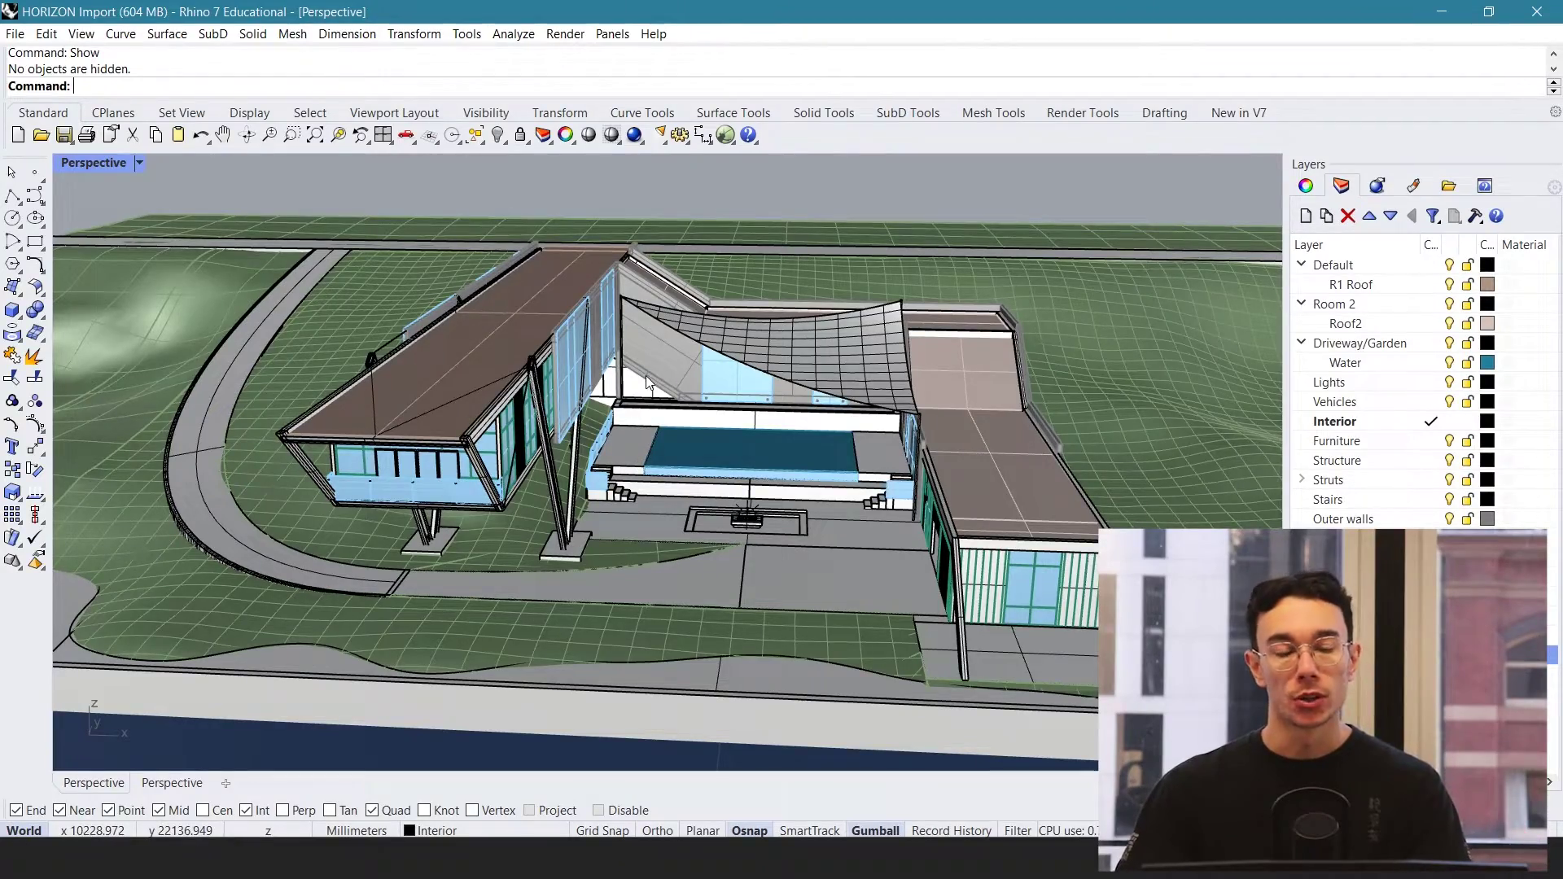
Examine the house and pool courtyard from several sides, selecting and deselecting a point light to check for lights in the model
right_click_drag(696, 379, 752, 394)
scroll(745, 383, "up", 3)
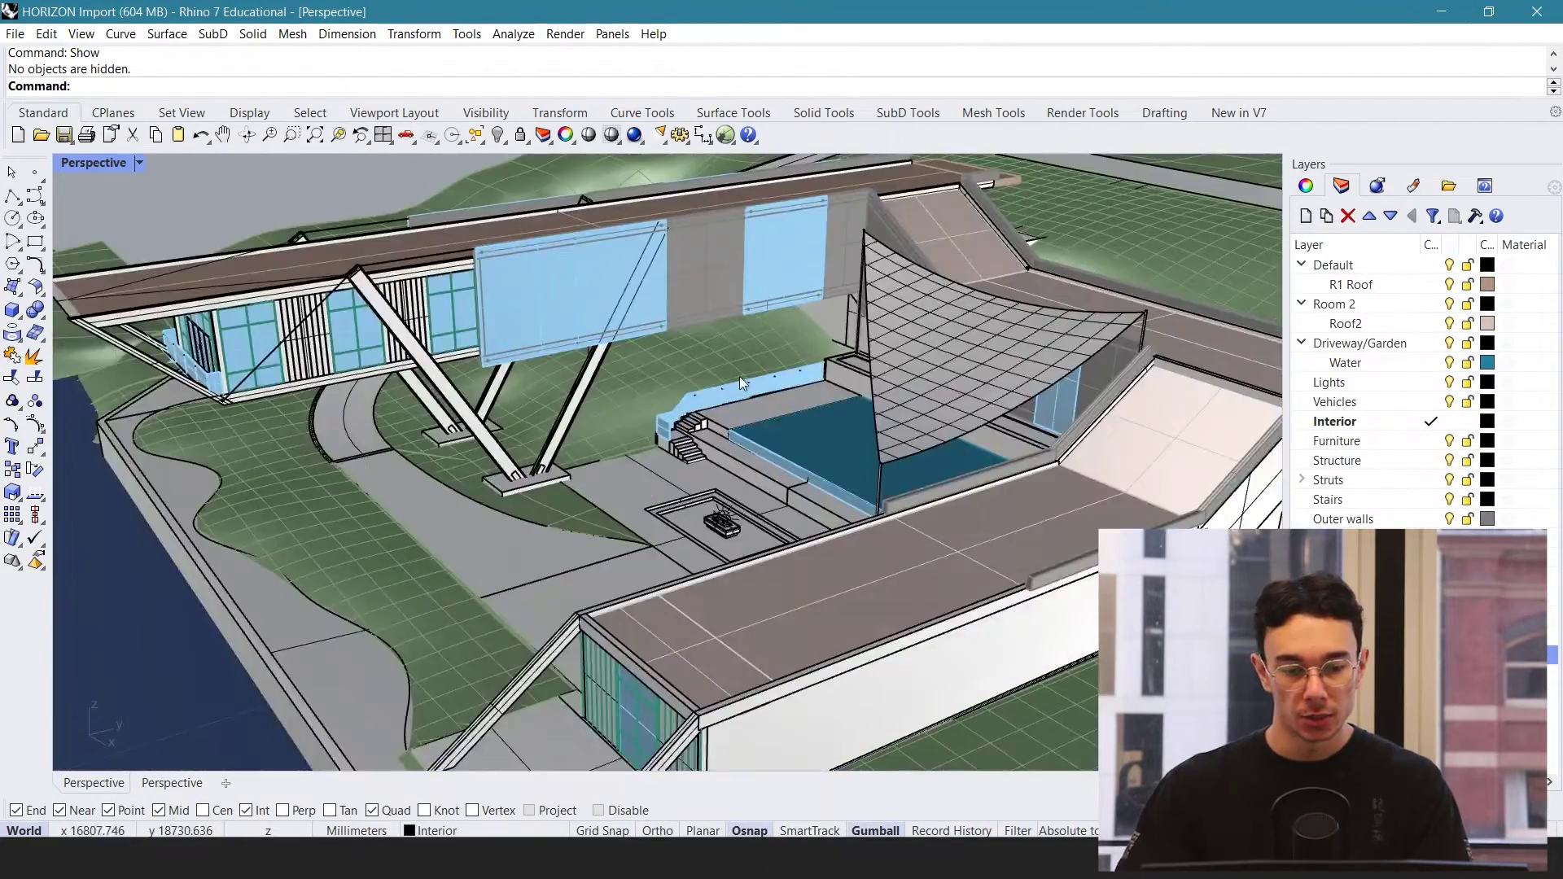
scroll(742, 381, "down", 3)
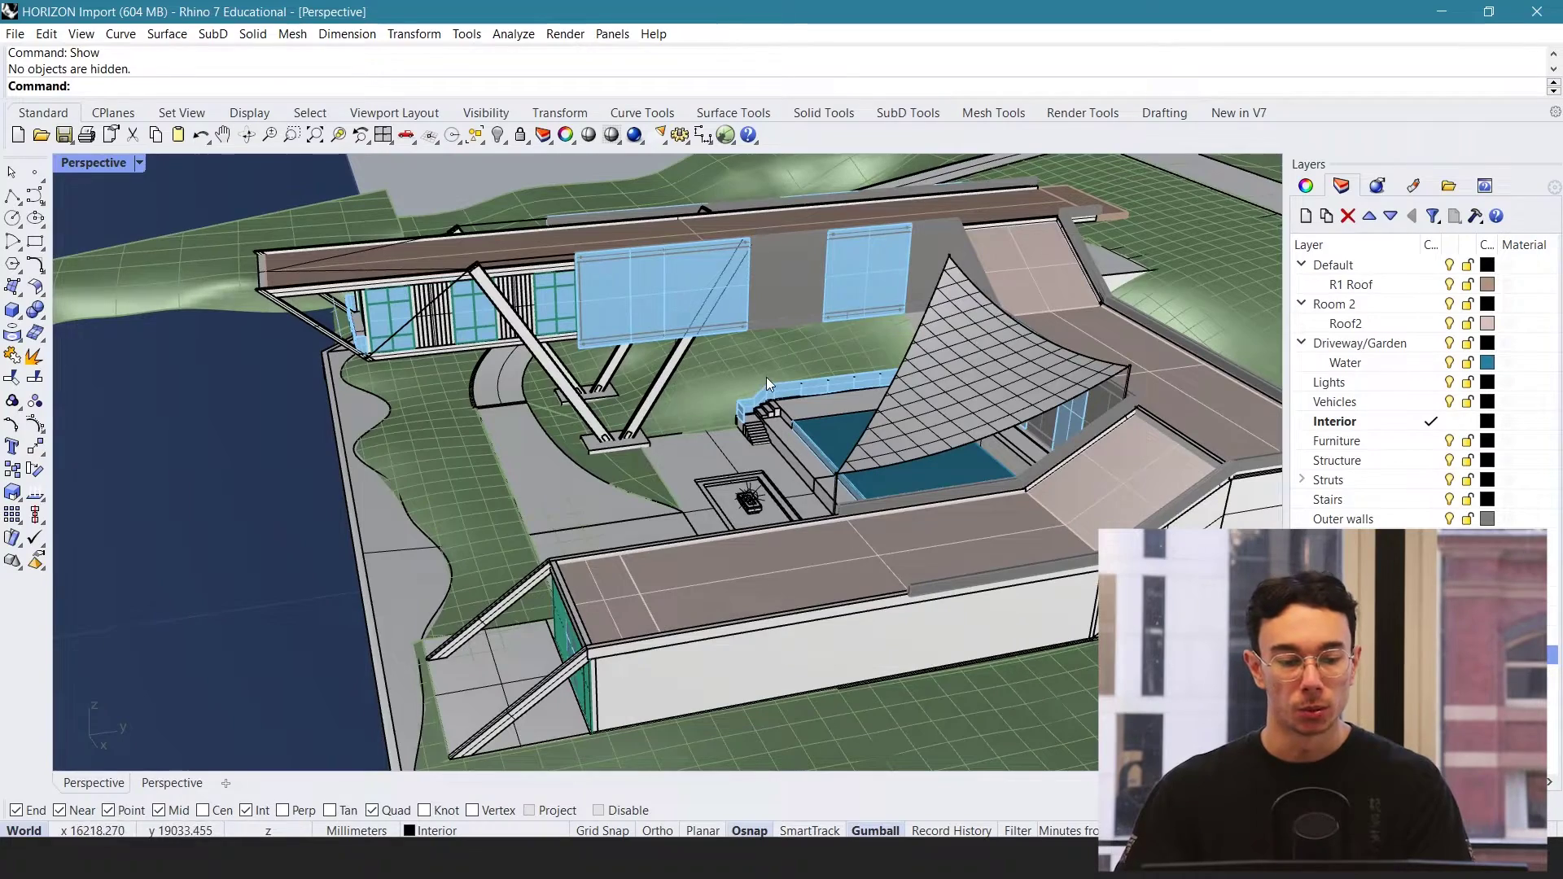
right_click_drag(827, 420, 530, 371)
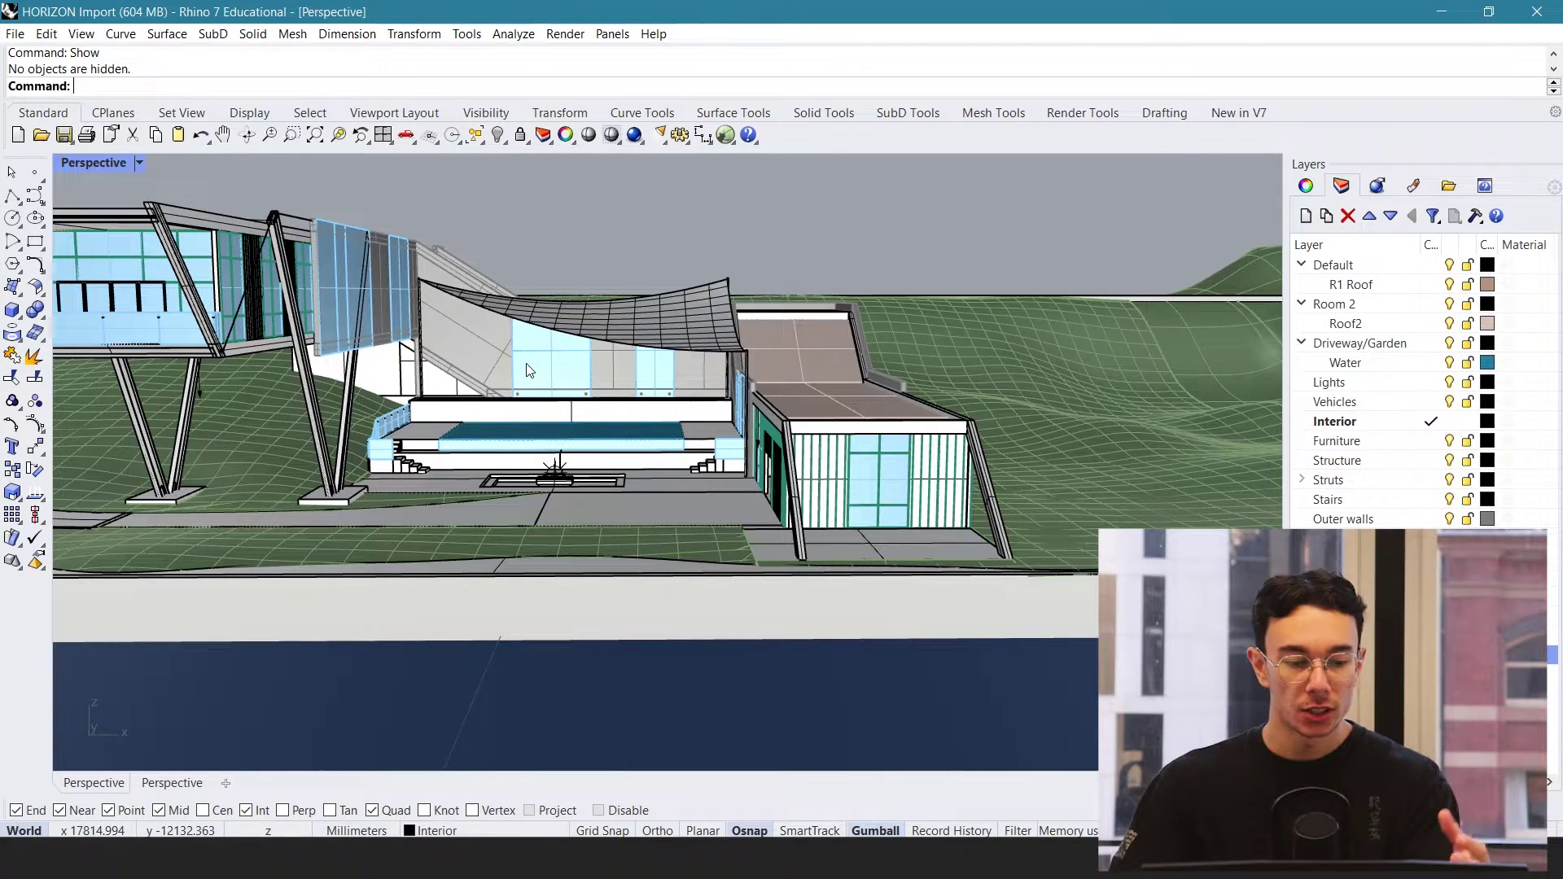
scroll(529, 371, "down", 3)
scroll(682, 505, "up", 6)
left_click(682, 505)
right_click_drag(682, 505, 634, 422)
key("Escape")
Delete all point and rectangular lights from the model and set the Perspective viewport to Rendered display
scroll(716, 488, "down", 5)
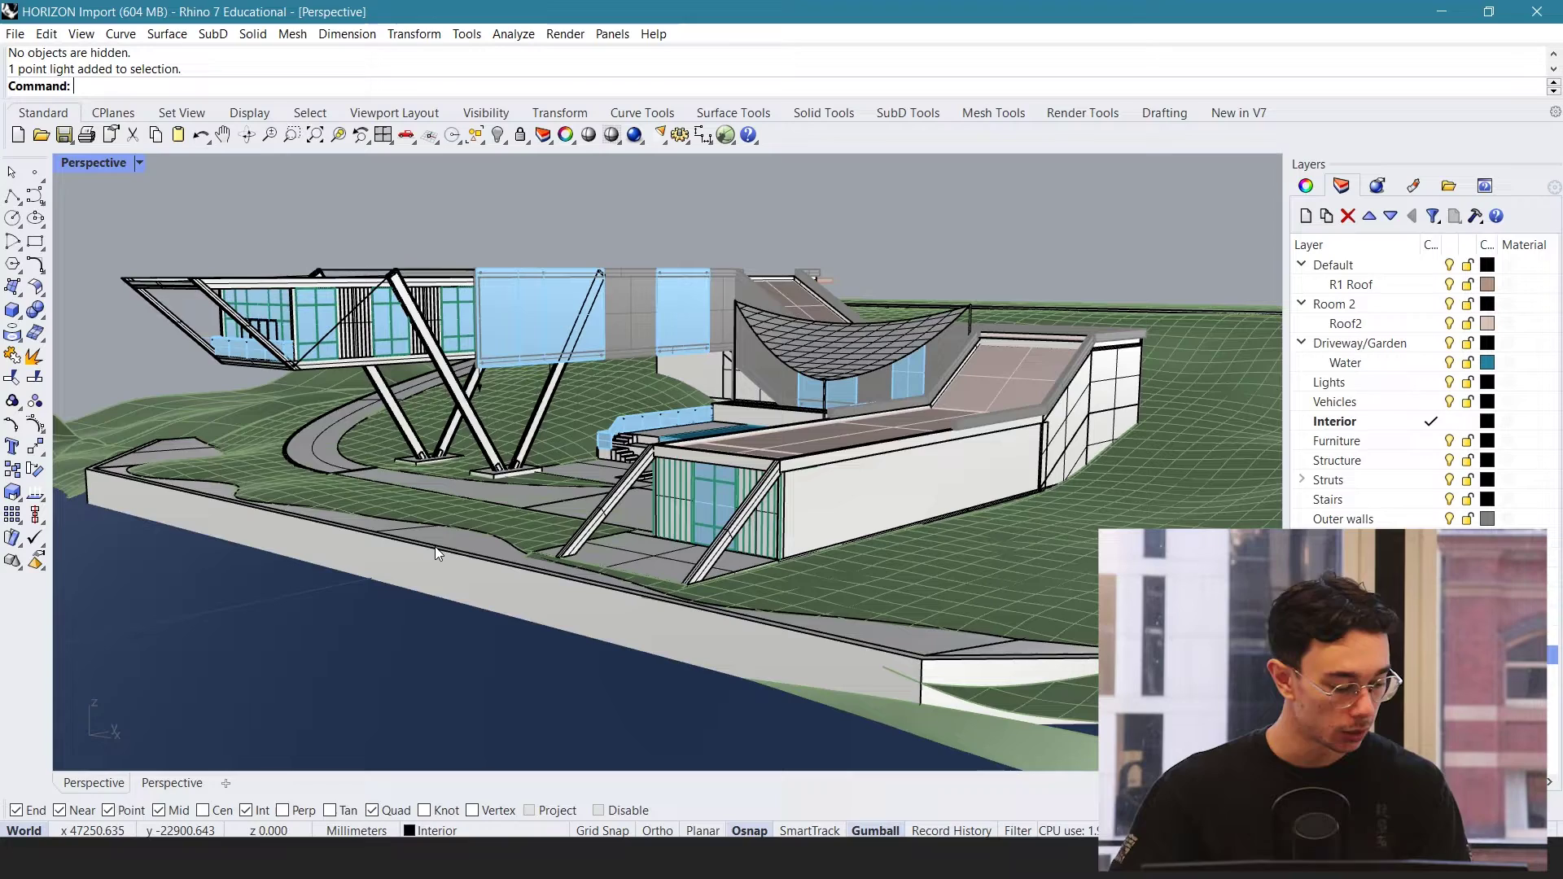
left_click(139, 162)
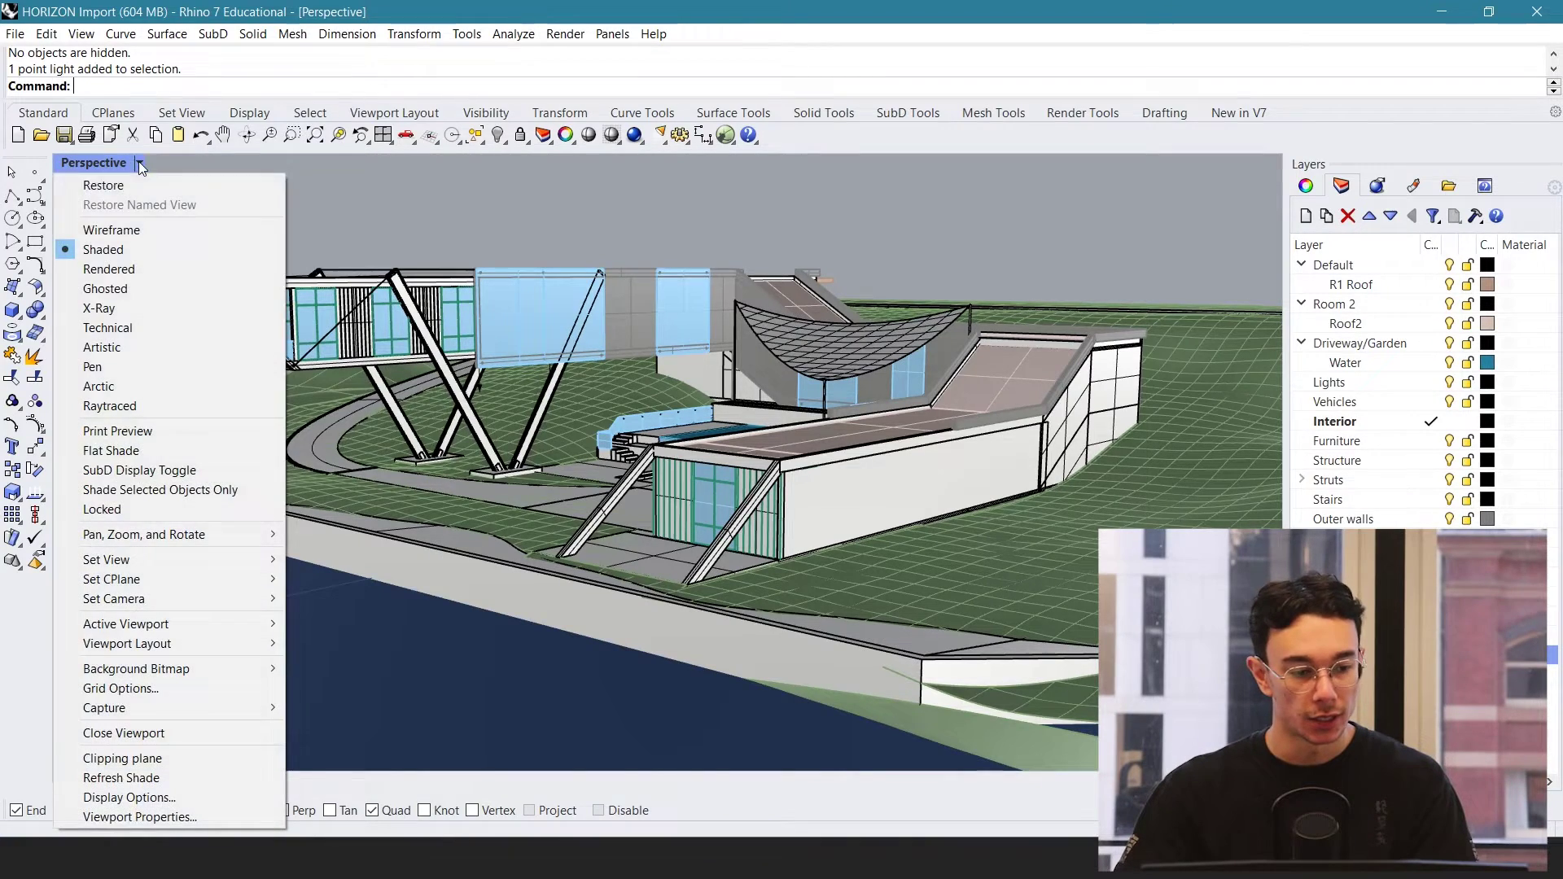
left_click(133, 268)
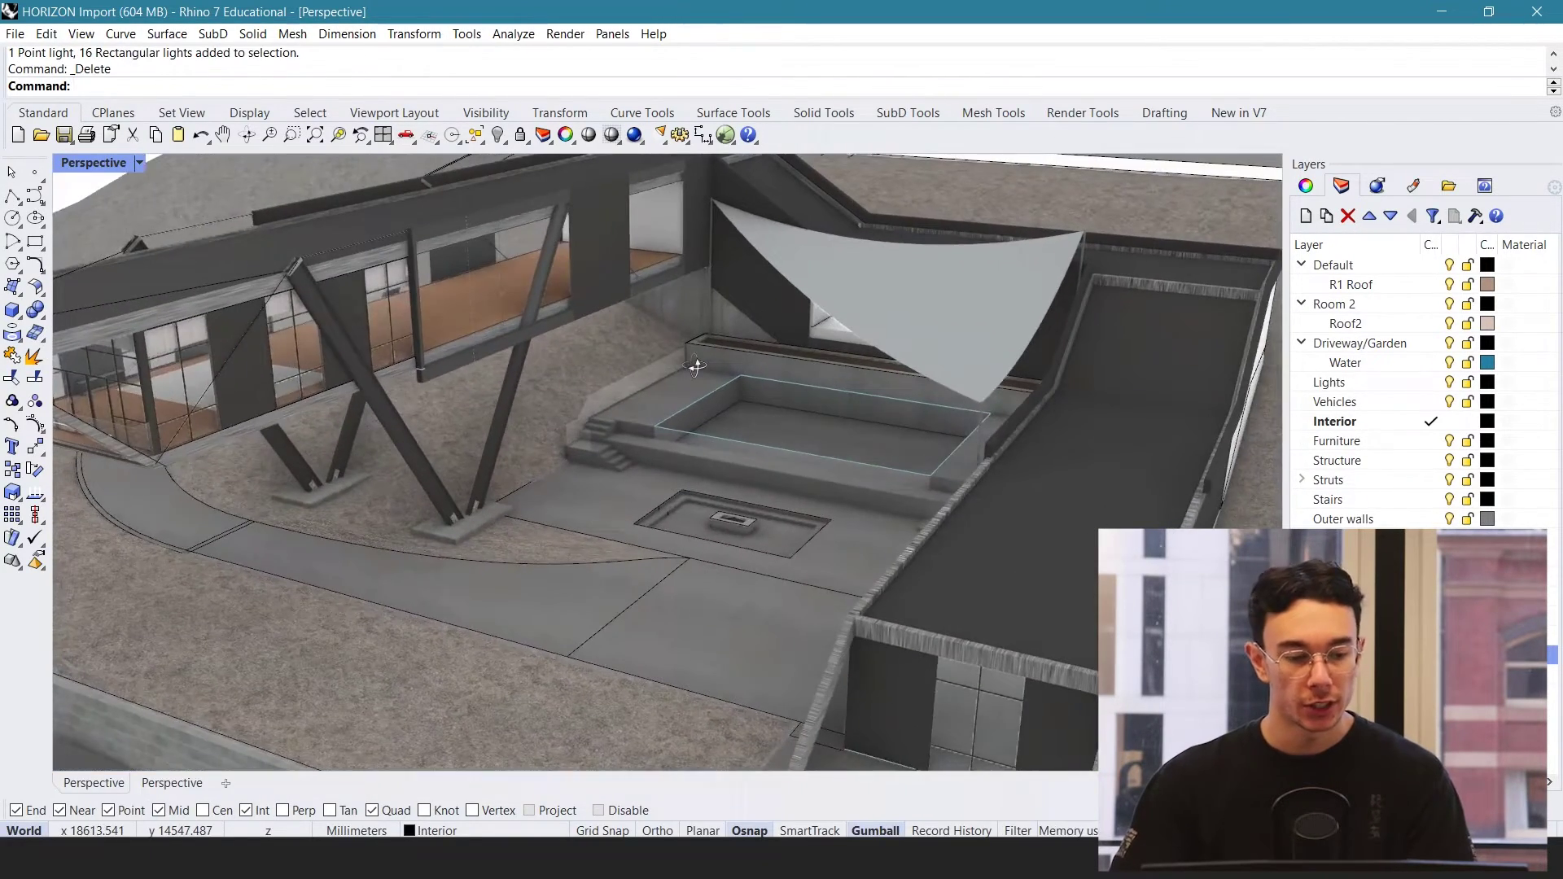
Examine the materials on the rendered house from several sides, including the cantilevered wing, interior and pool courtyard
right_click_drag(697, 368, 730, 389)
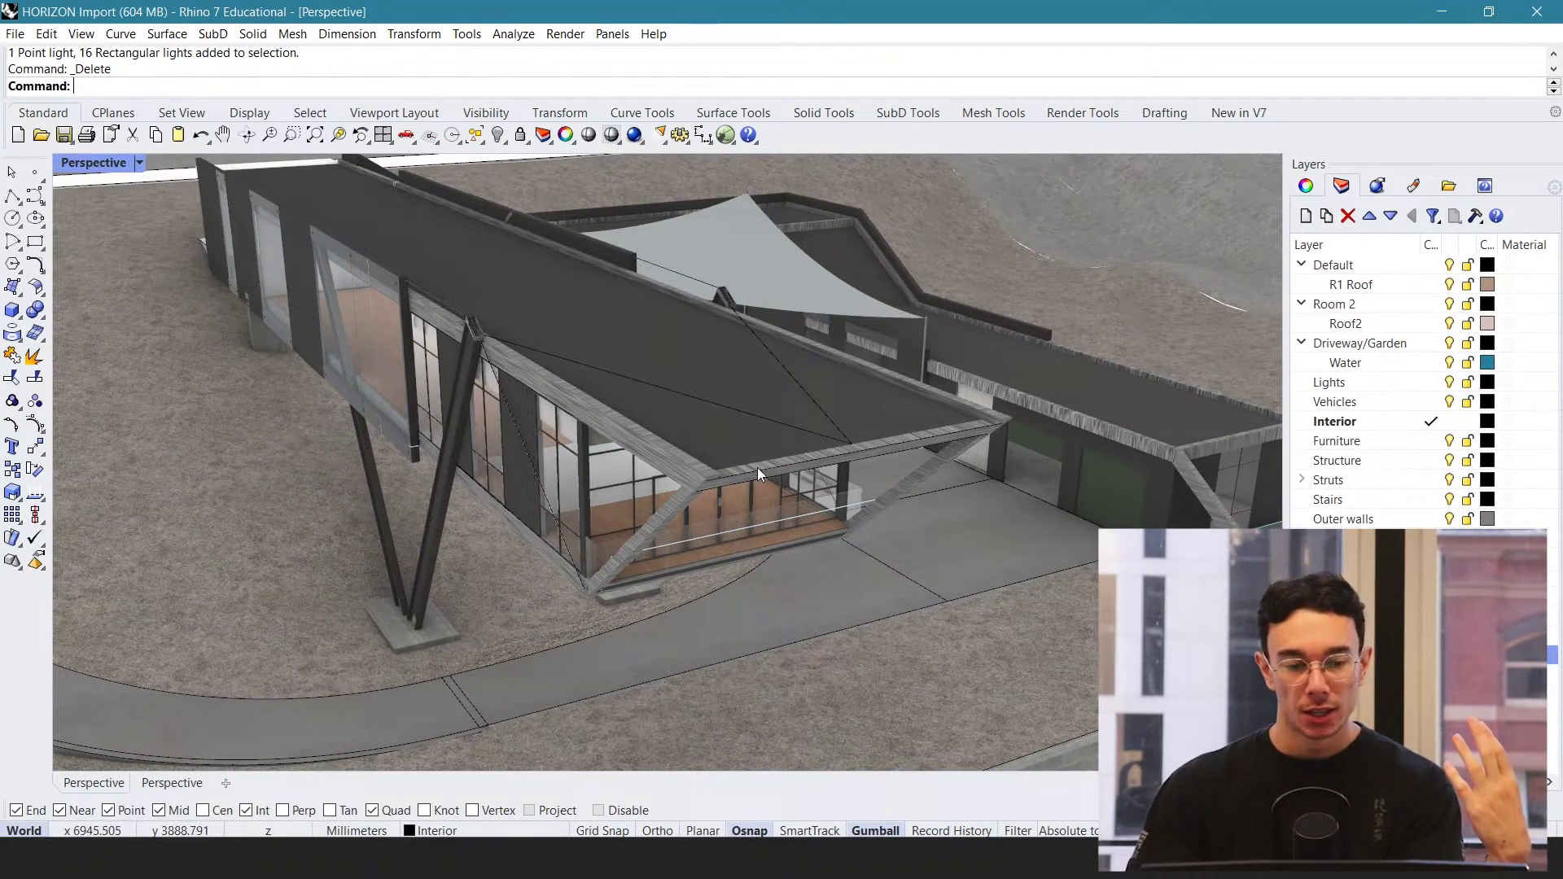
scroll(816, 420, "up", 3)
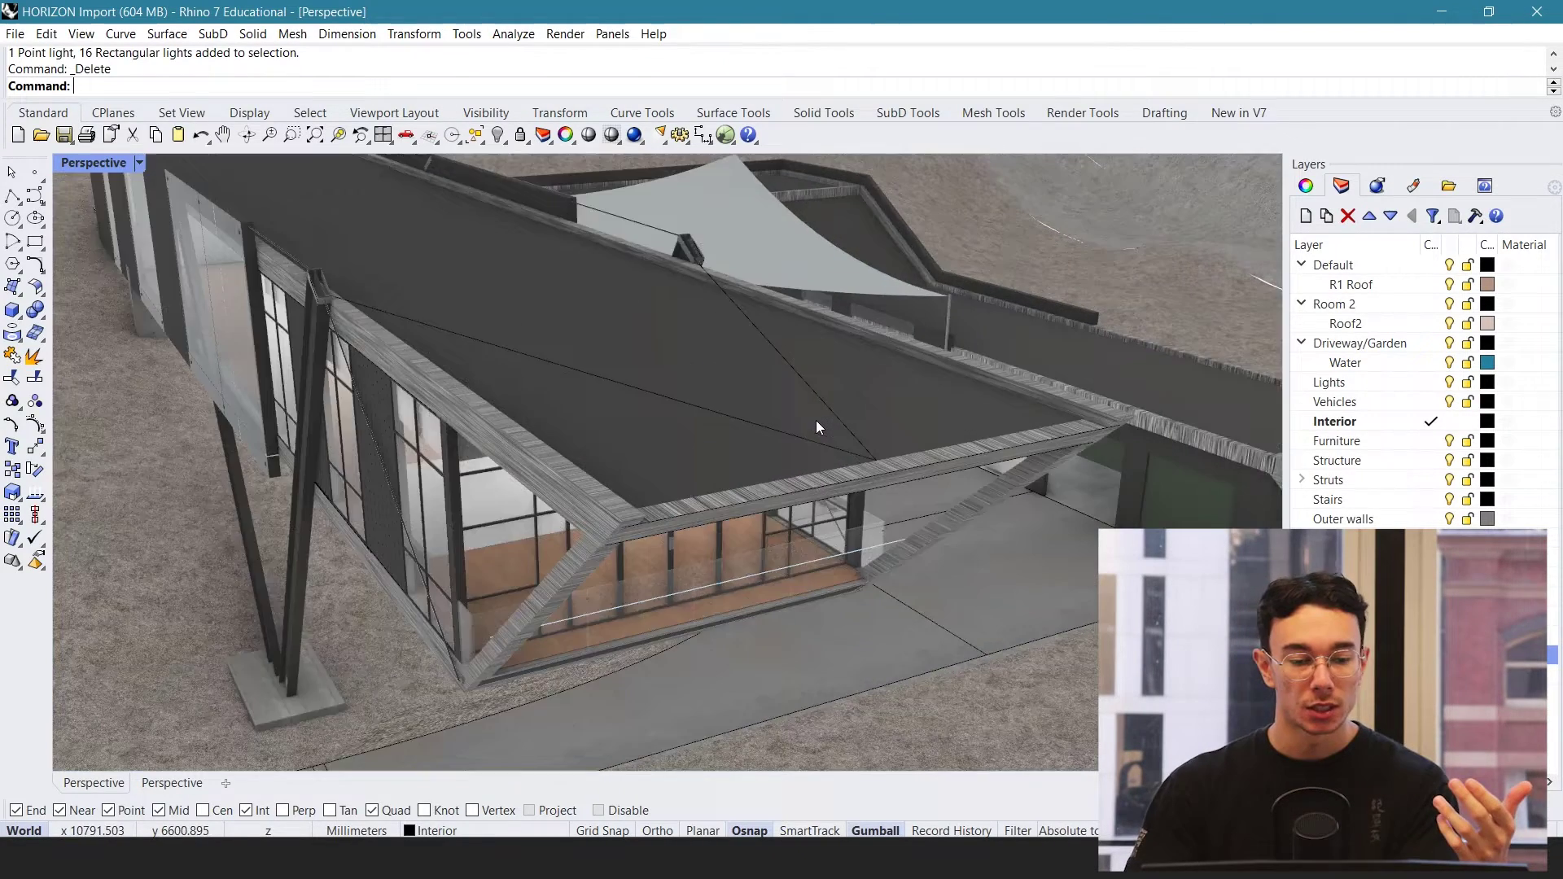
right_click_drag(816, 420, 723, 310)
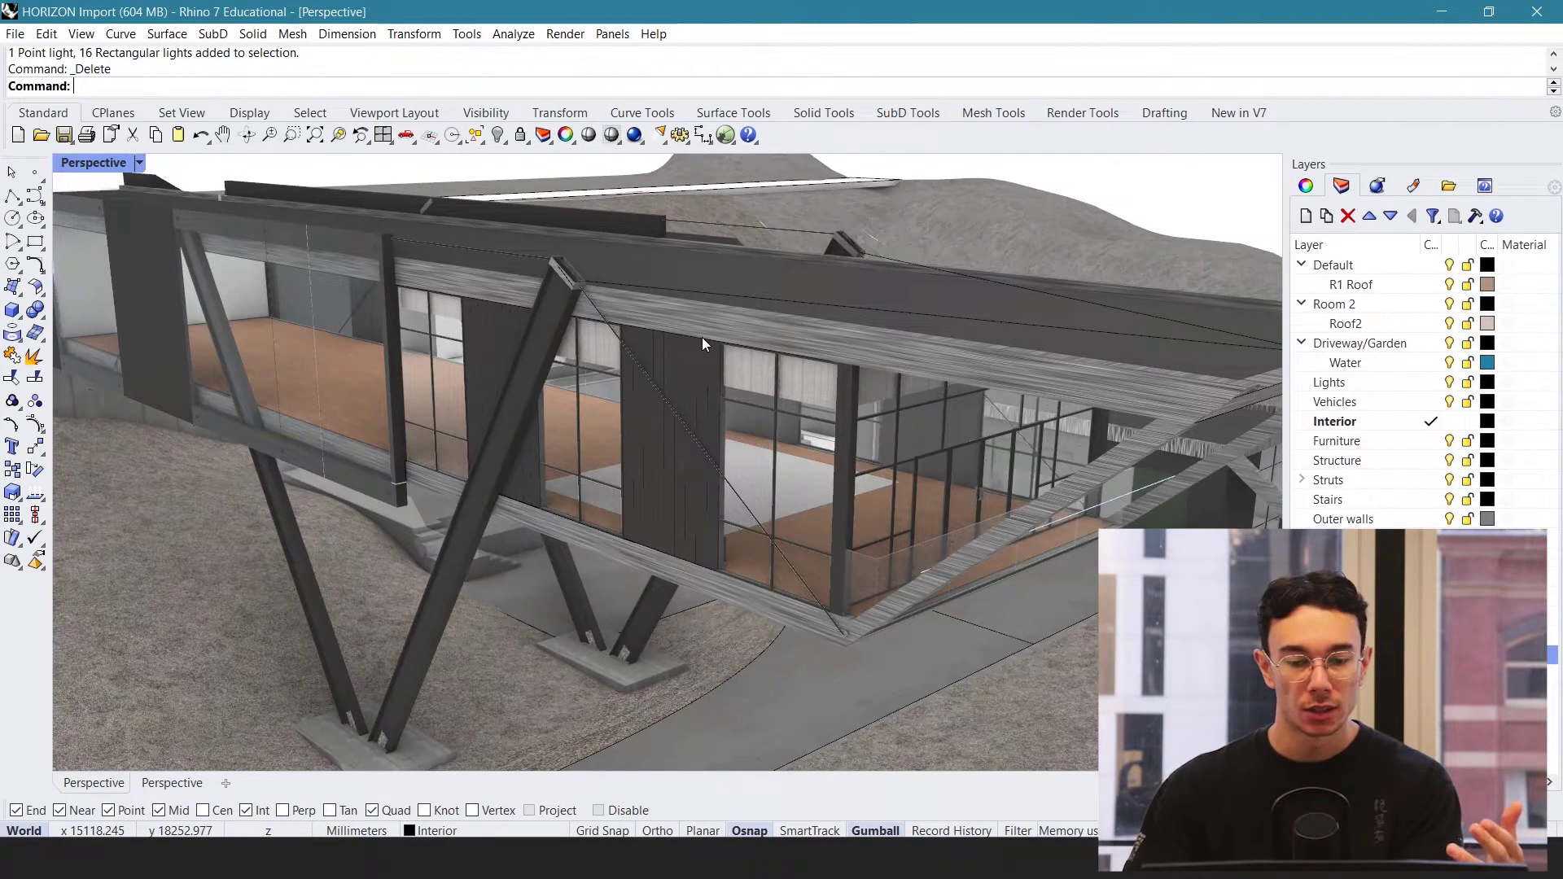
right_click_drag(695, 398, 685, 396)
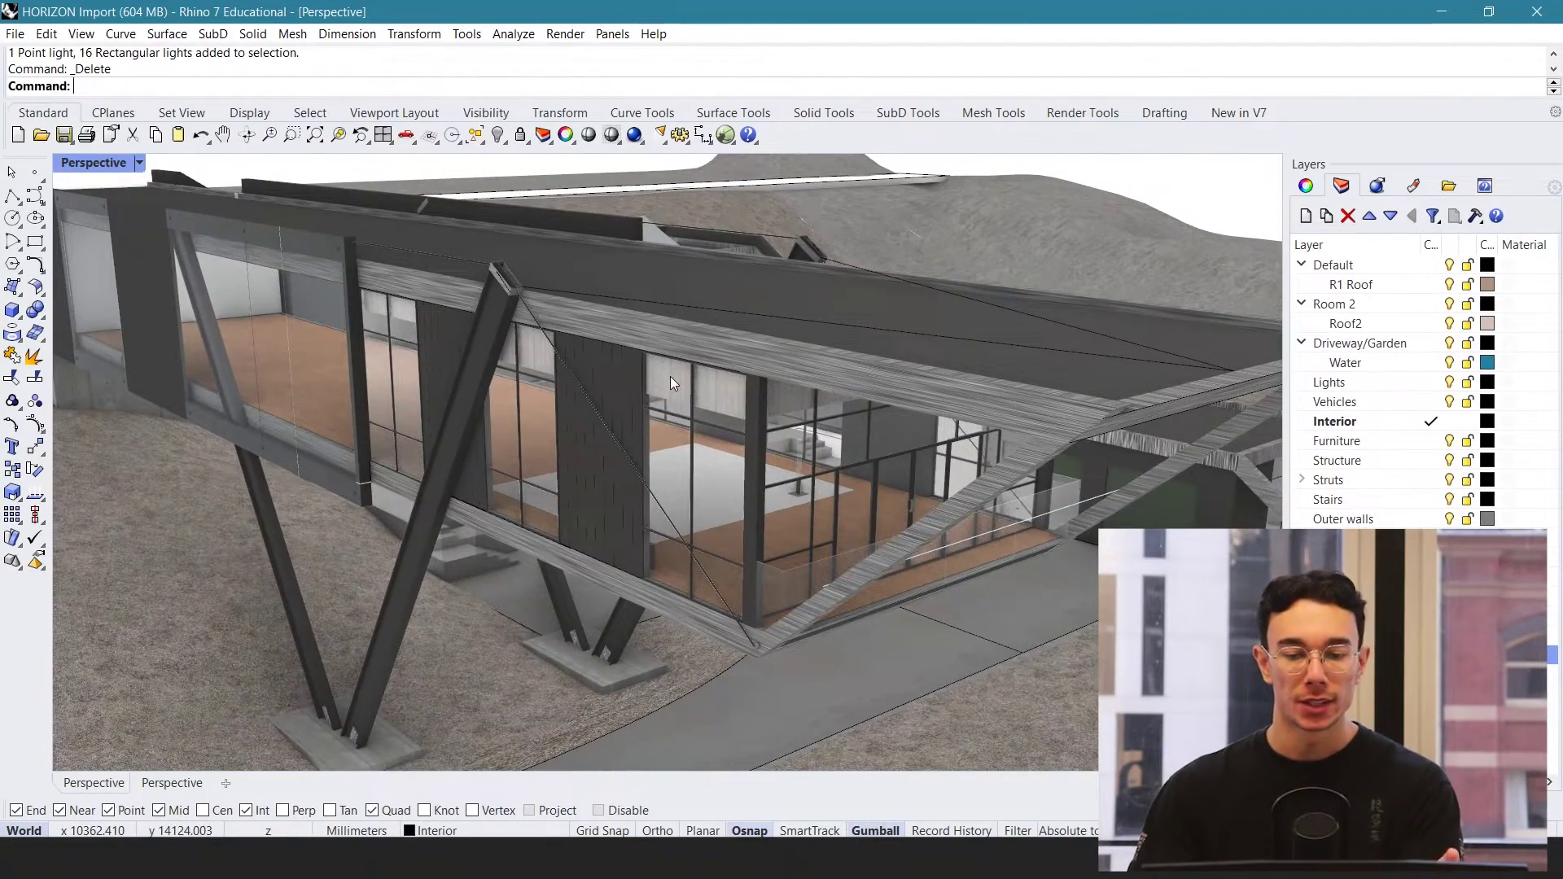
right_click_drag(671, 376, 476, 359)
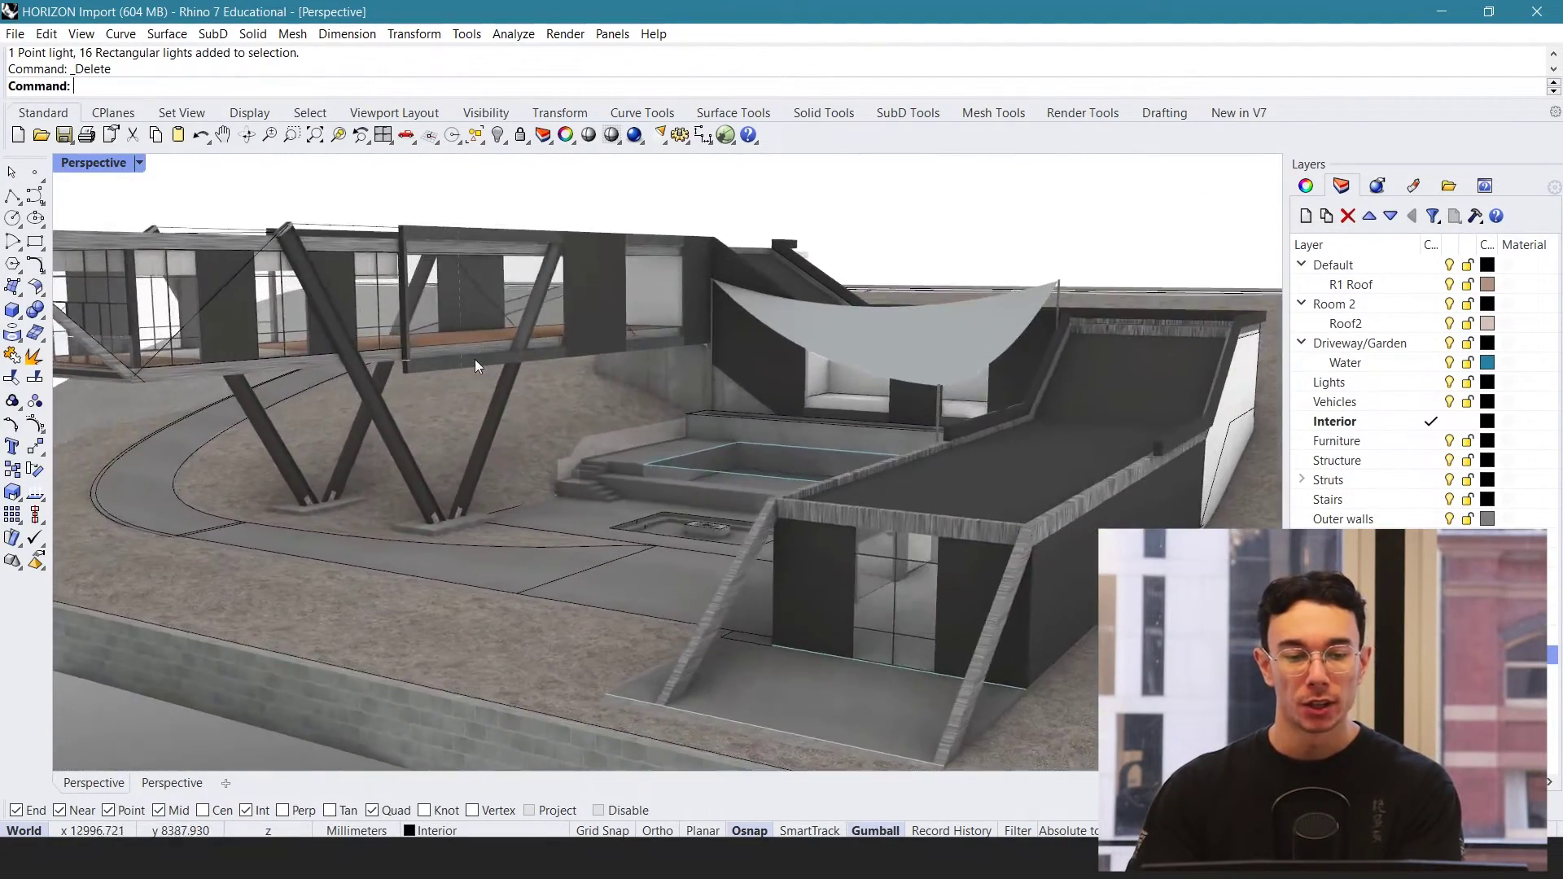
scroll(597, 393, "up", 2)
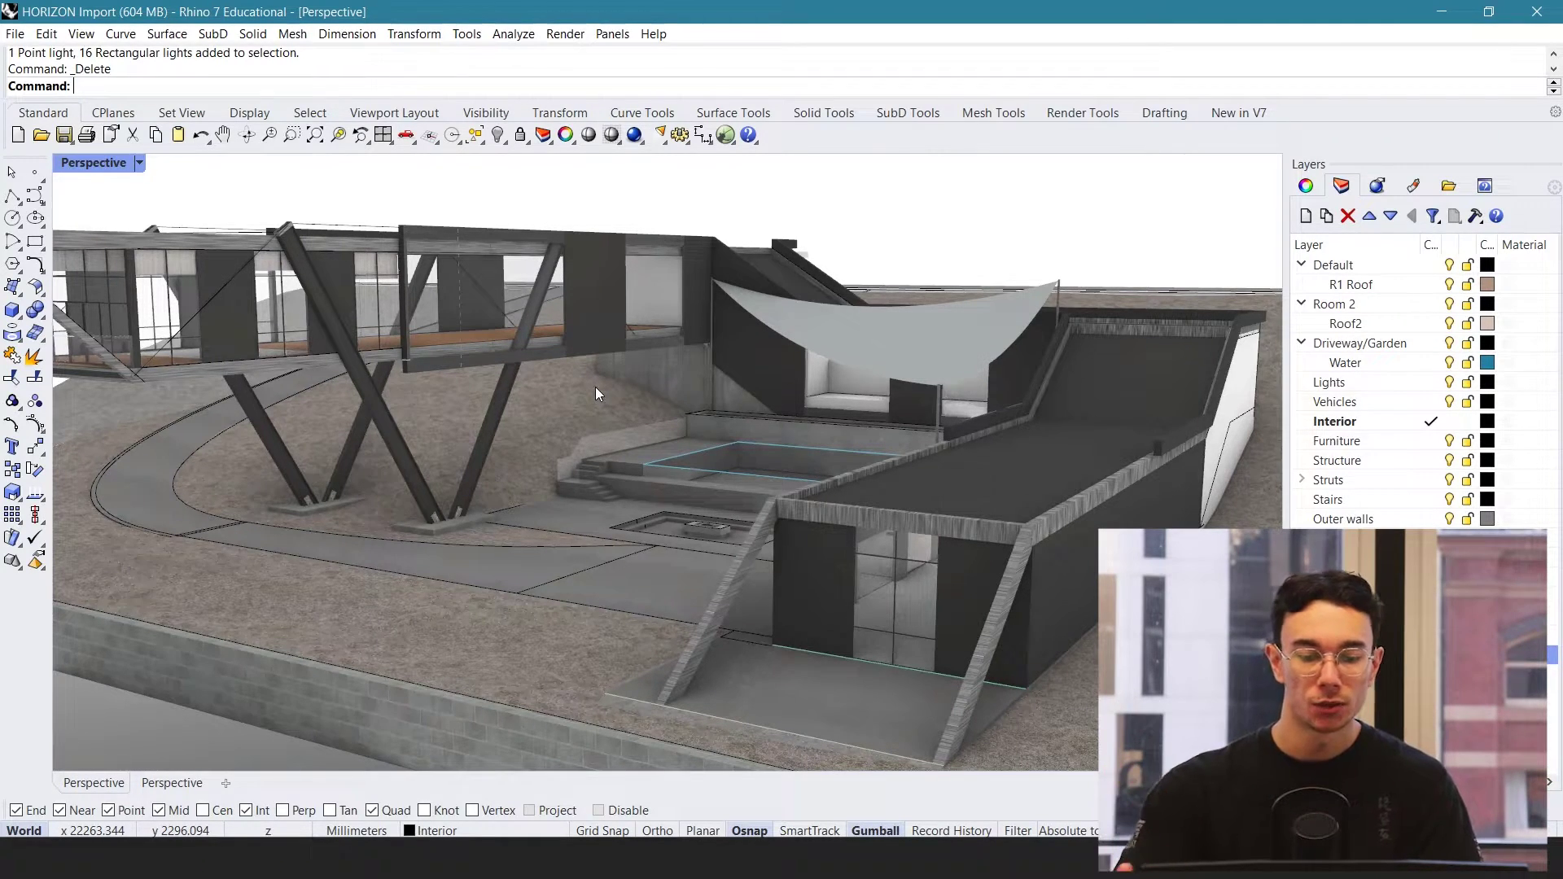
scroll(596, 383, "up", 3)
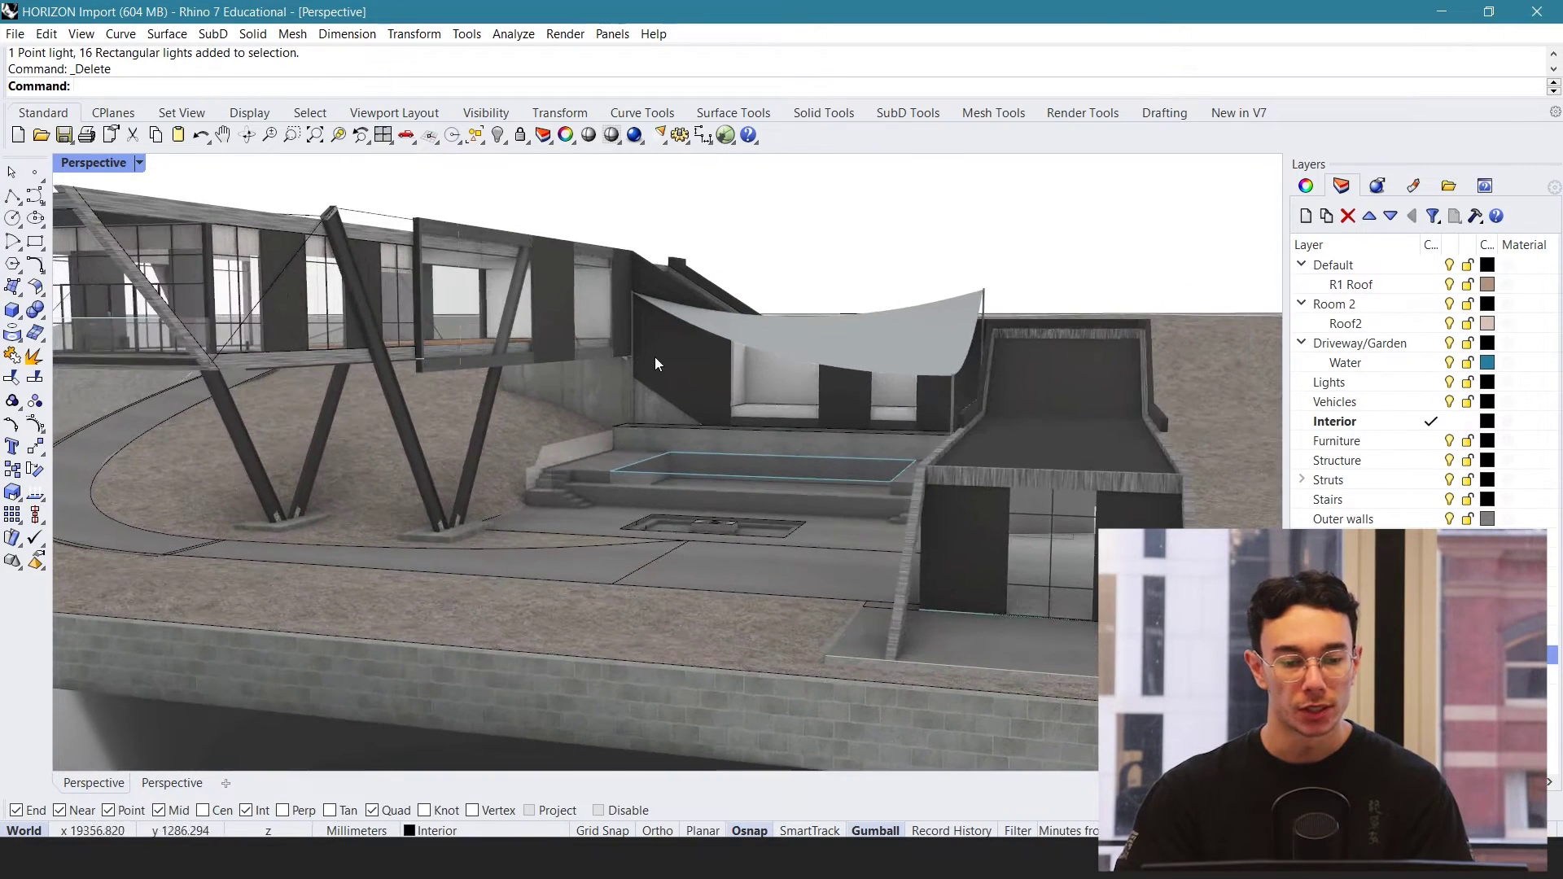
right_click_drag(643, 356, 656, 350)
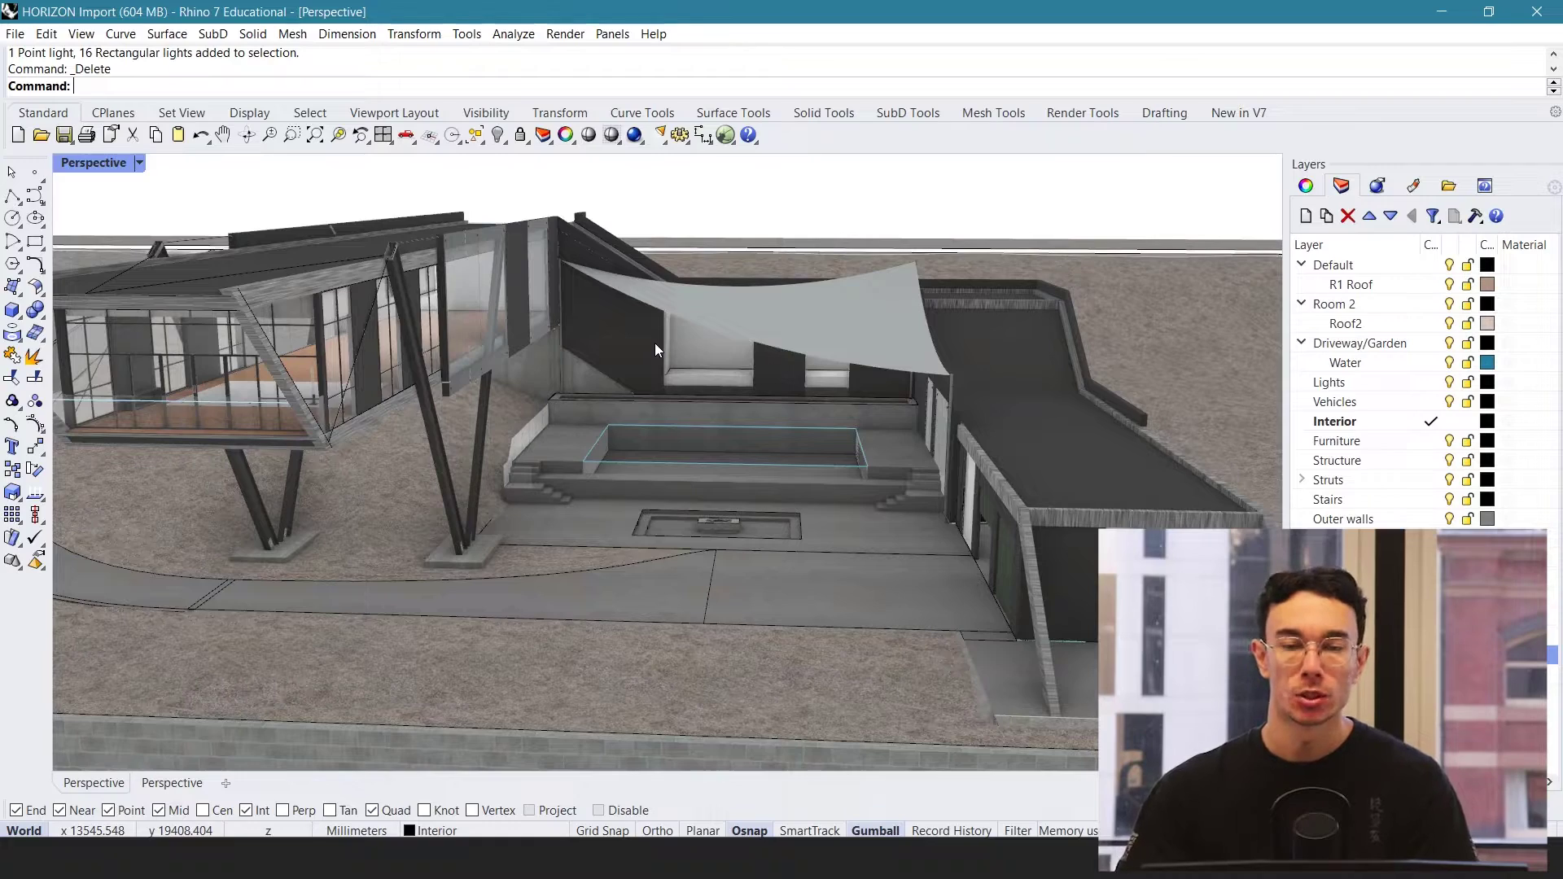
Select the roof polysurface on the cantilevered wing to check it, and clear the selection
scroll(457, 246, "up", 6)
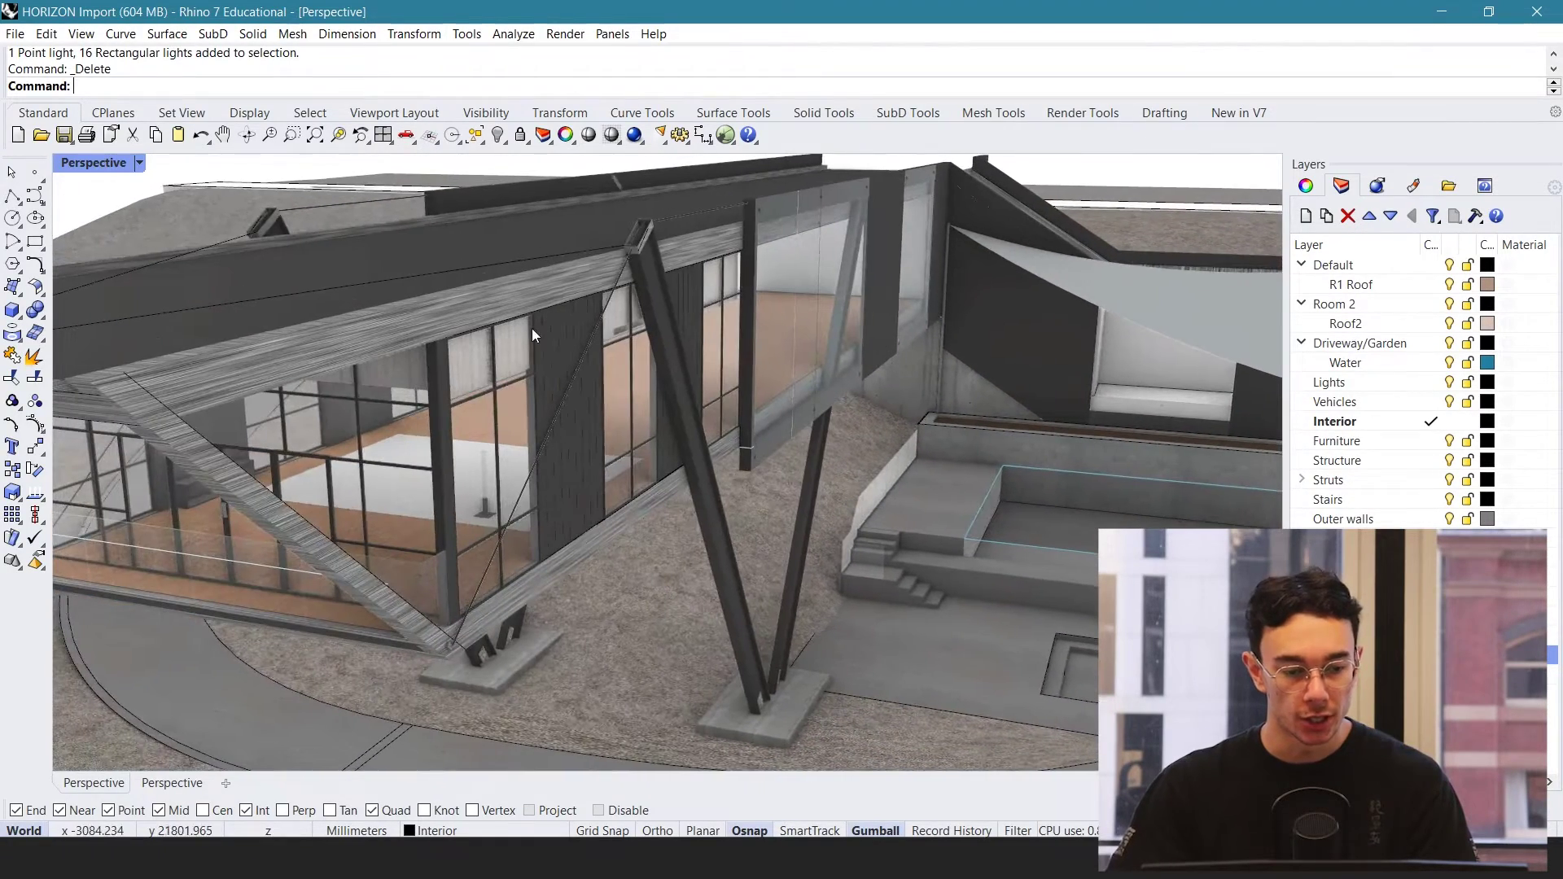
left_click(290, 355)
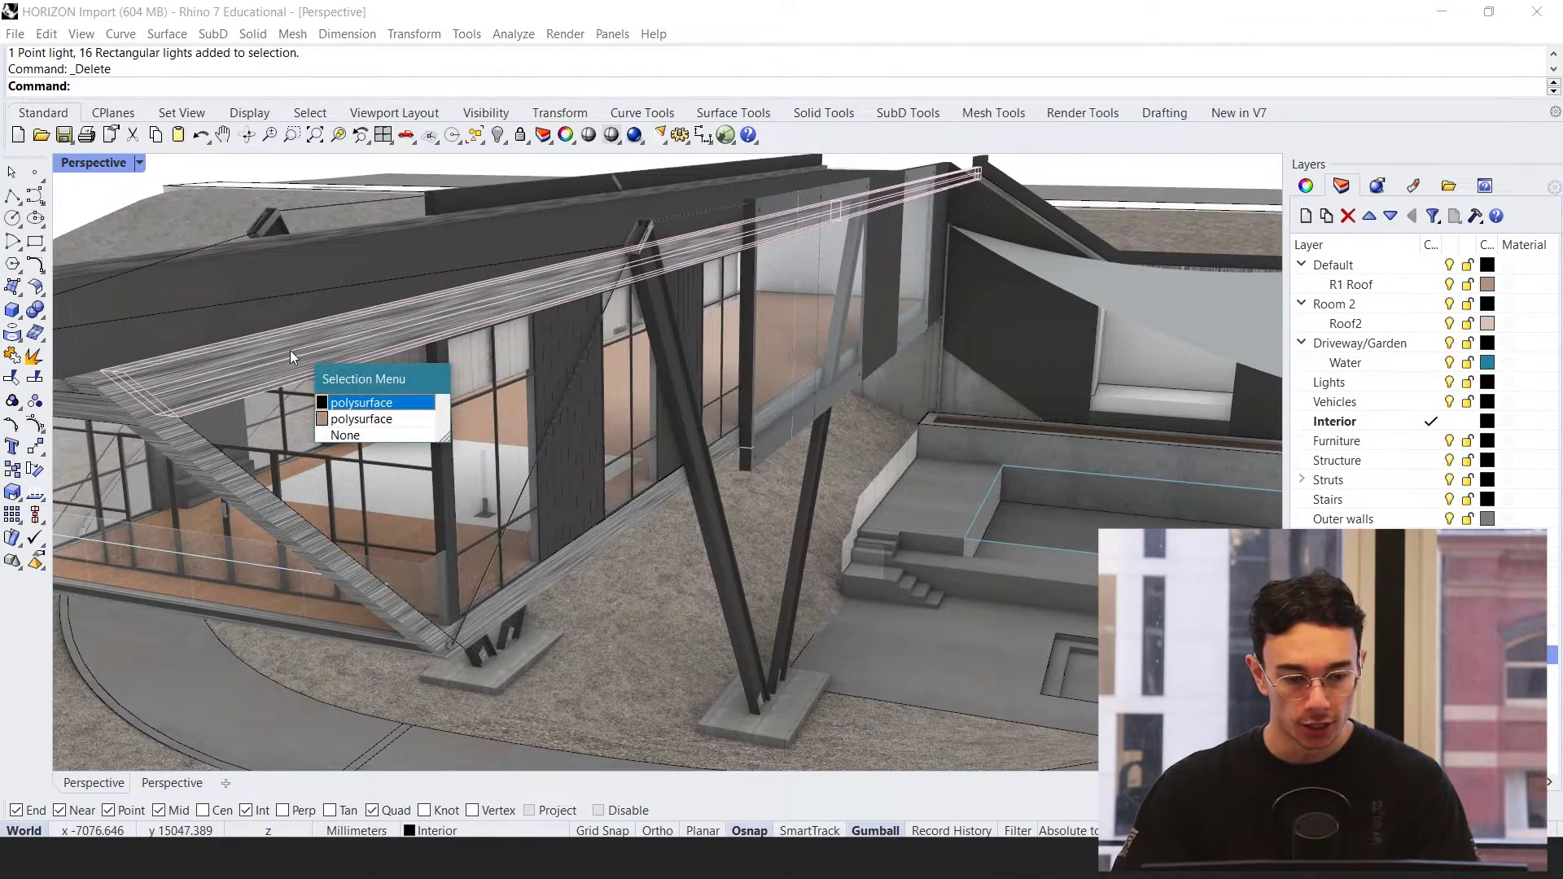
left_click(244, 377)
left_click(290, 302)
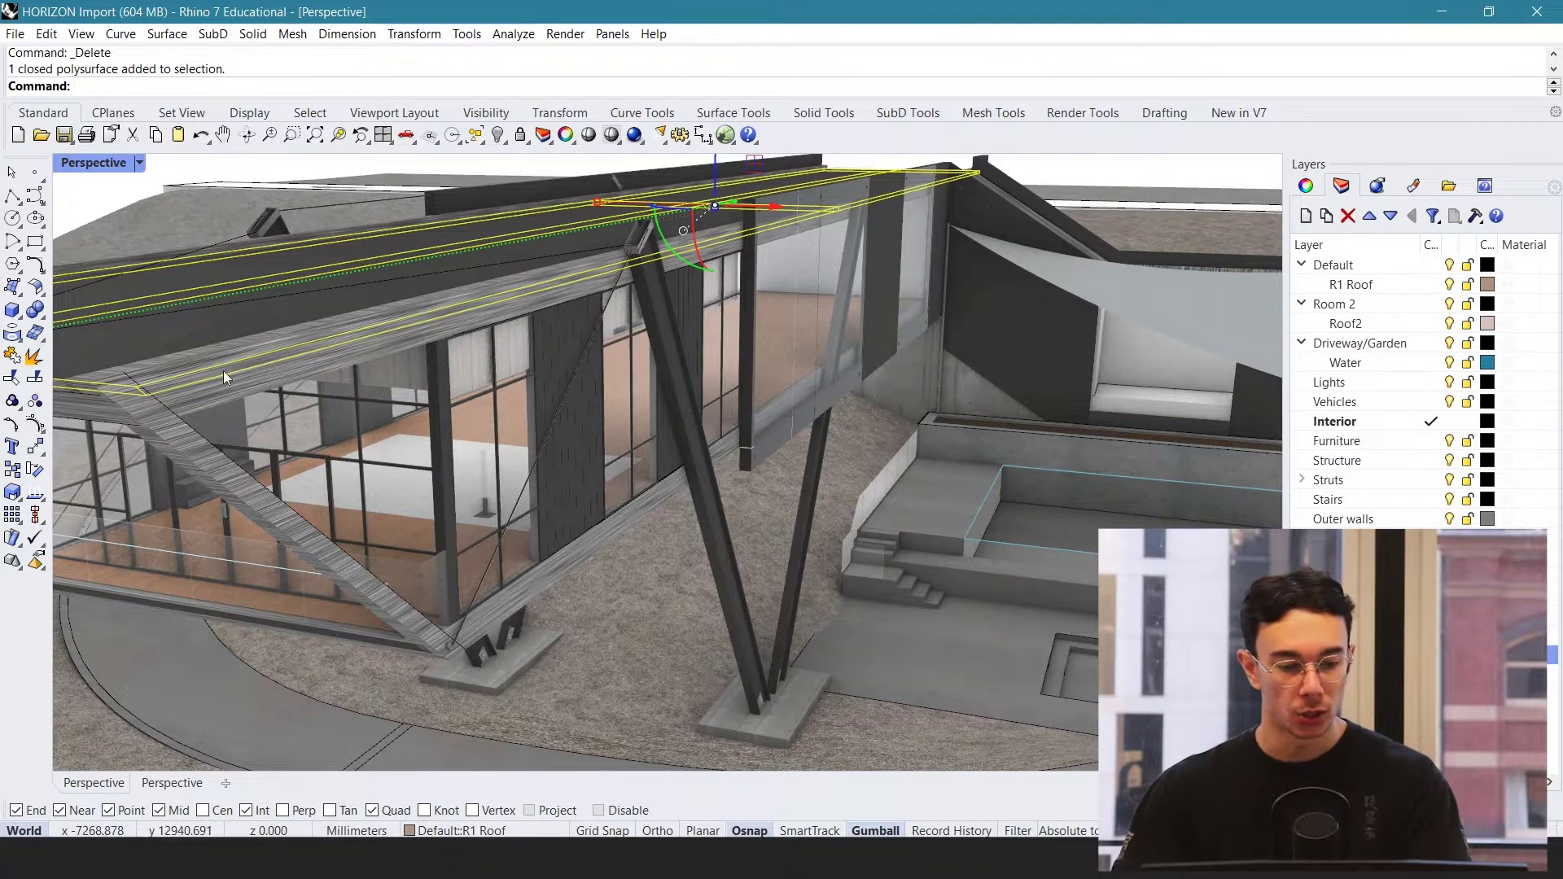
key("Delete")
Select the thin diagonal rope extrusion running across the dark wall panel to check it, and clear the selection
scroll(539, 441, "up", 5)
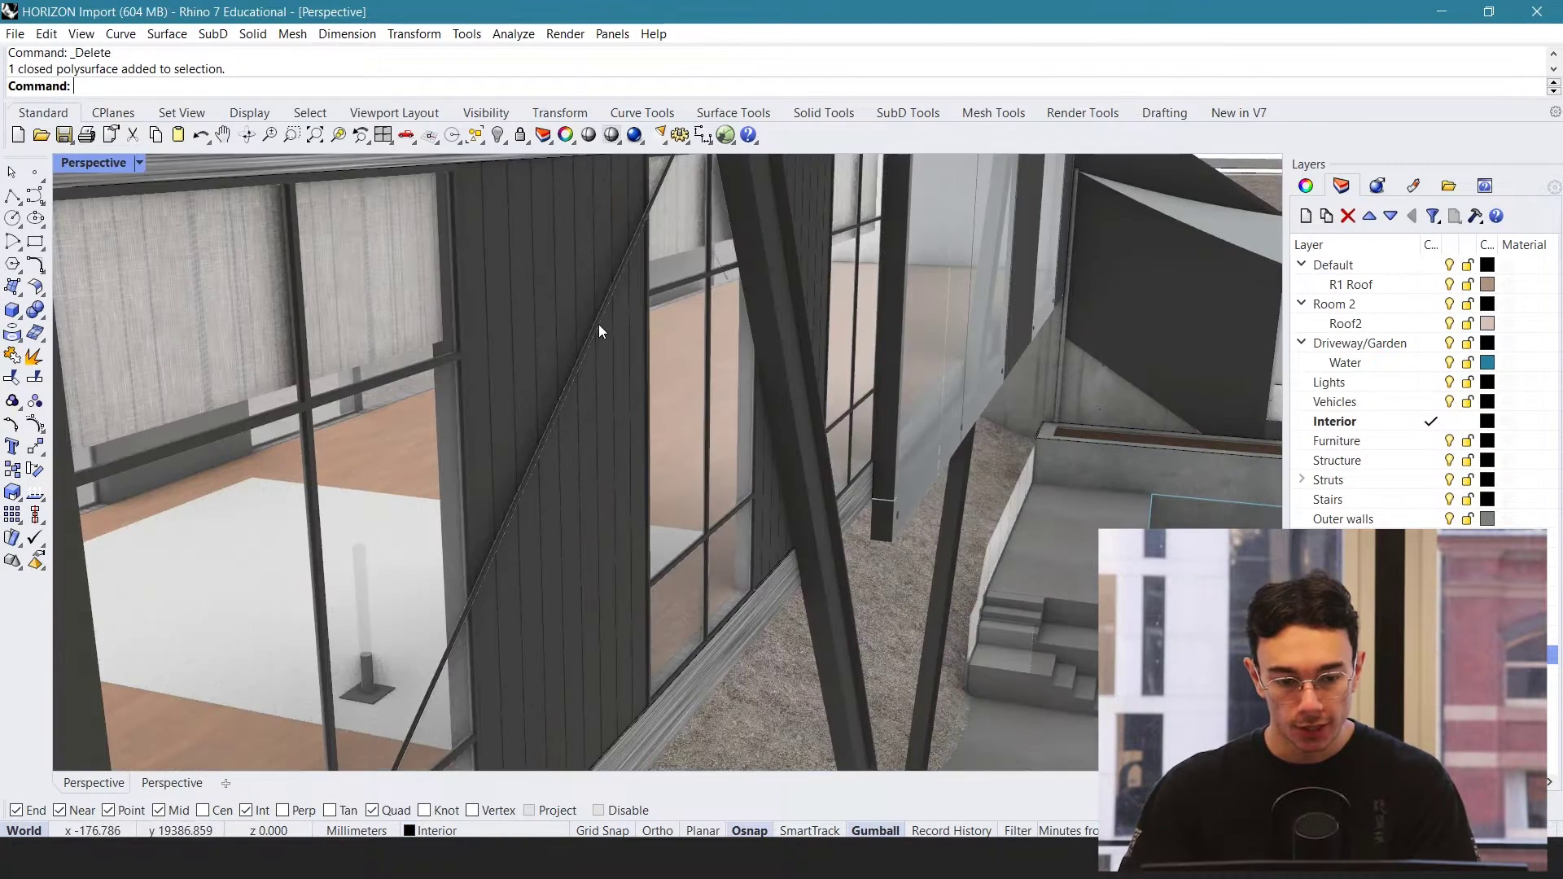
left_click(599, 325)
left_click(674, 384)
scroll(627, 411, "down", 5)
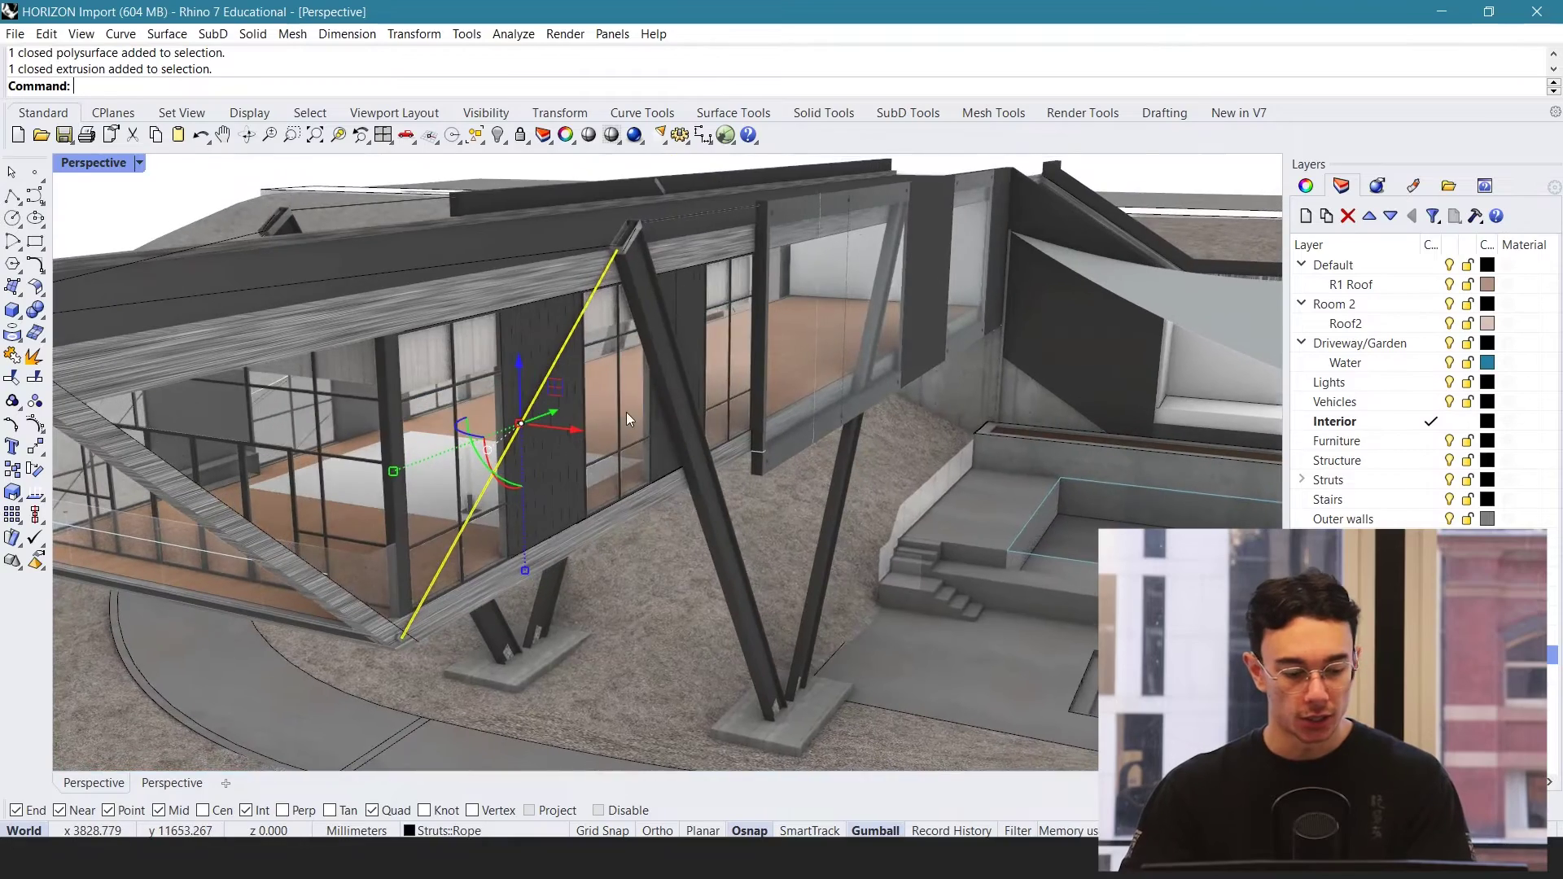
key("Escape")
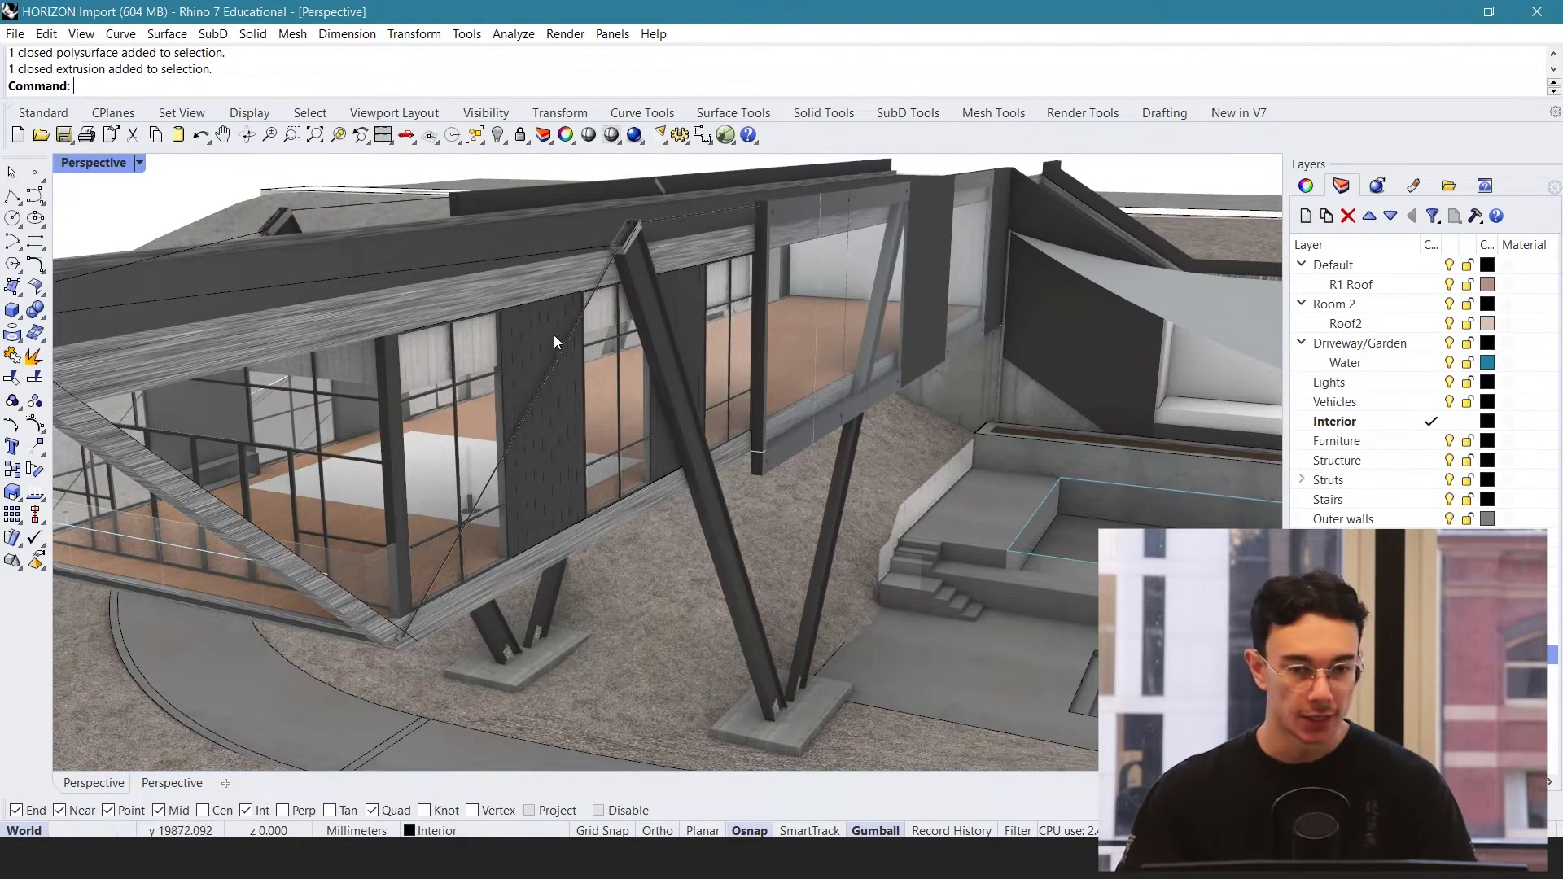
Select all curves in the model with SelCrv and hide them
scroll(715, 413, "down", 5)
mouse_move(715, 412)
right_mouse_down()
mouse_move(724, 436)
mouse_move(697, 399)
right_mouse_up()
scroll(724, 437, "down", 5)
type("Se")
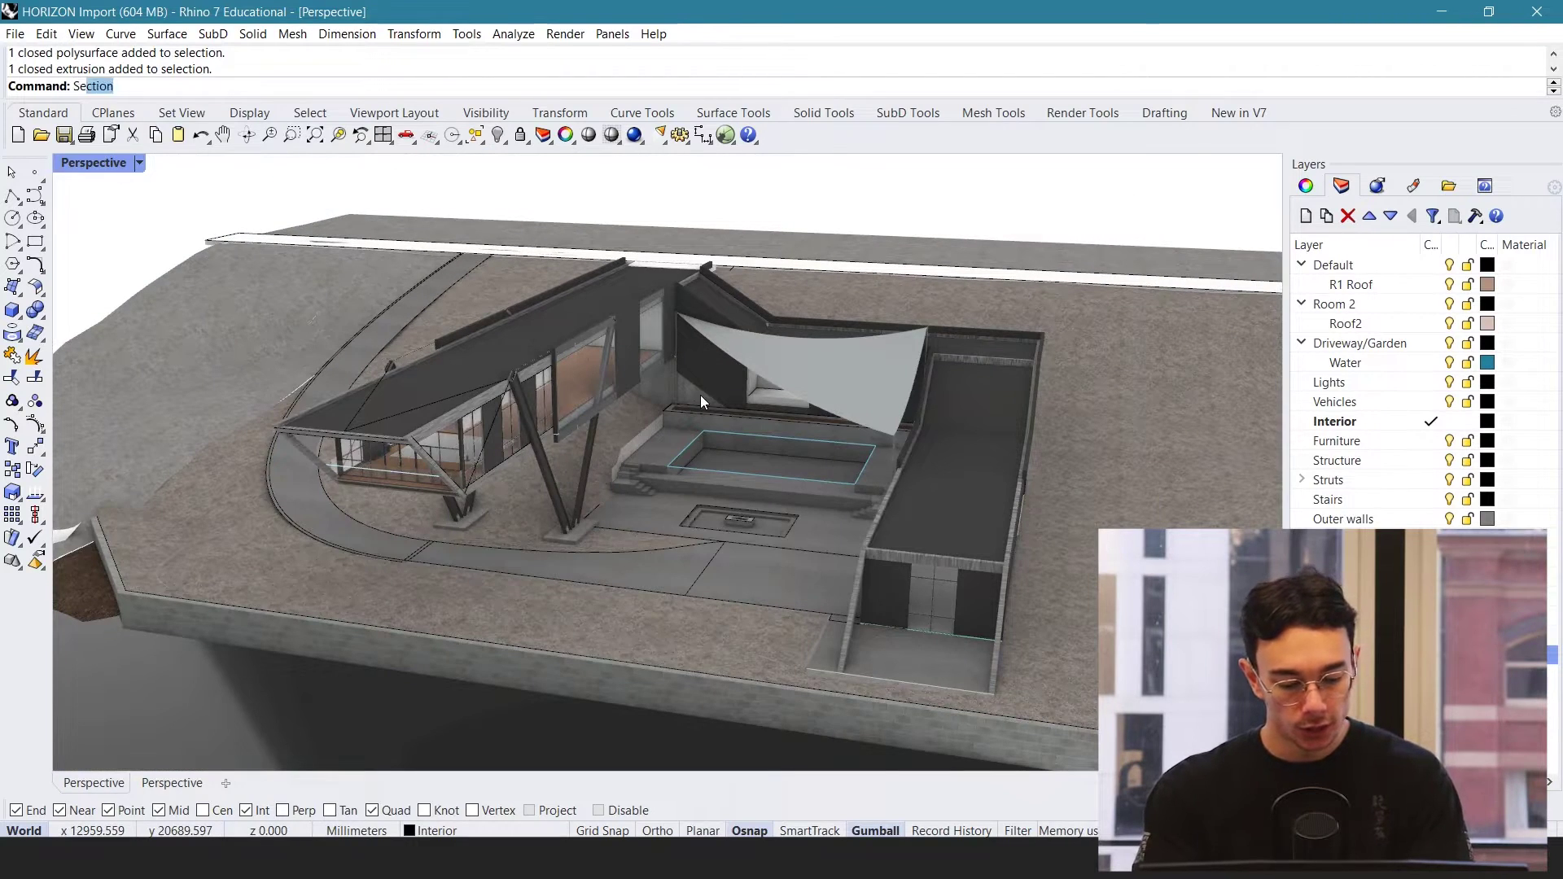
type("lCrv")
key("Return")
type("Hide")
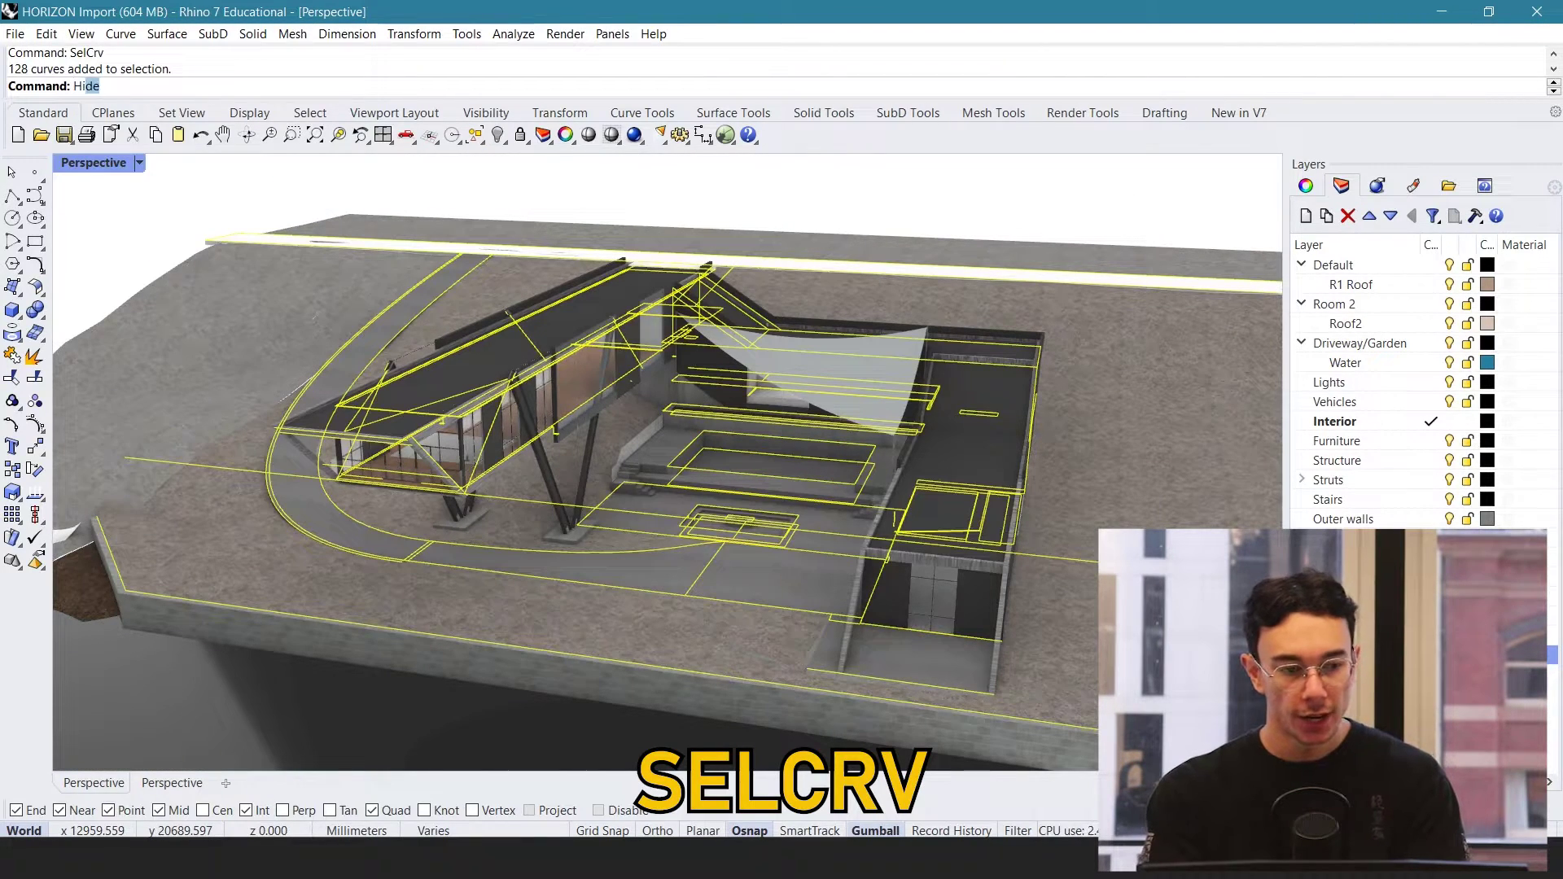
key("Return")
Undo and redo the recent edits, including the layer deletion, and undo the Show command
key("ctrl+z")
key("ctrl+y")
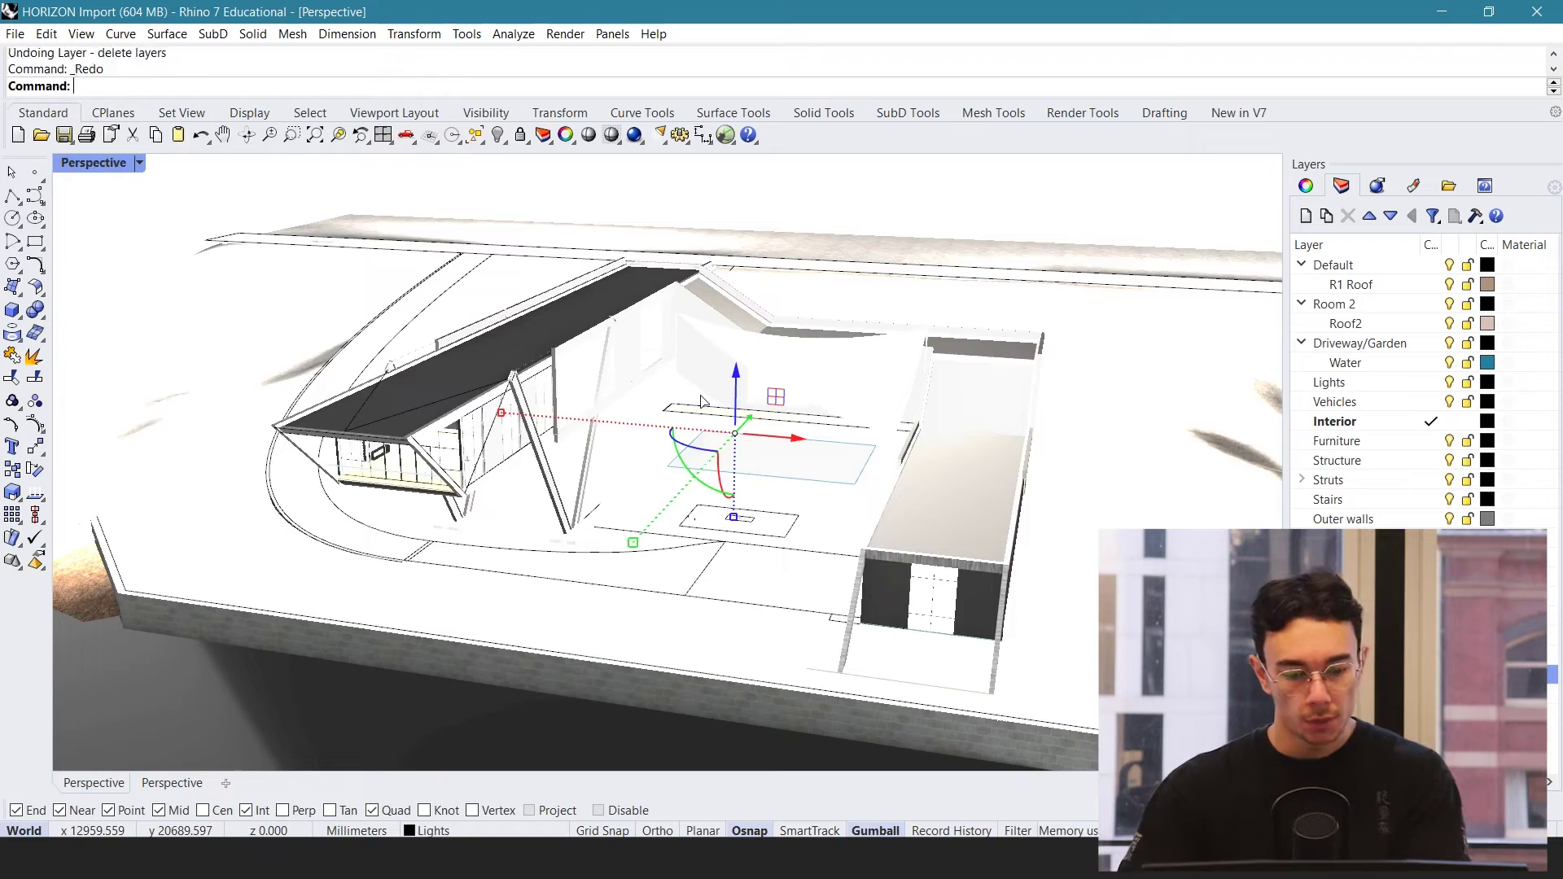
key("ctrl+y")
key("ctrl+z")
right_click_drag(700, 394, 834, 436)
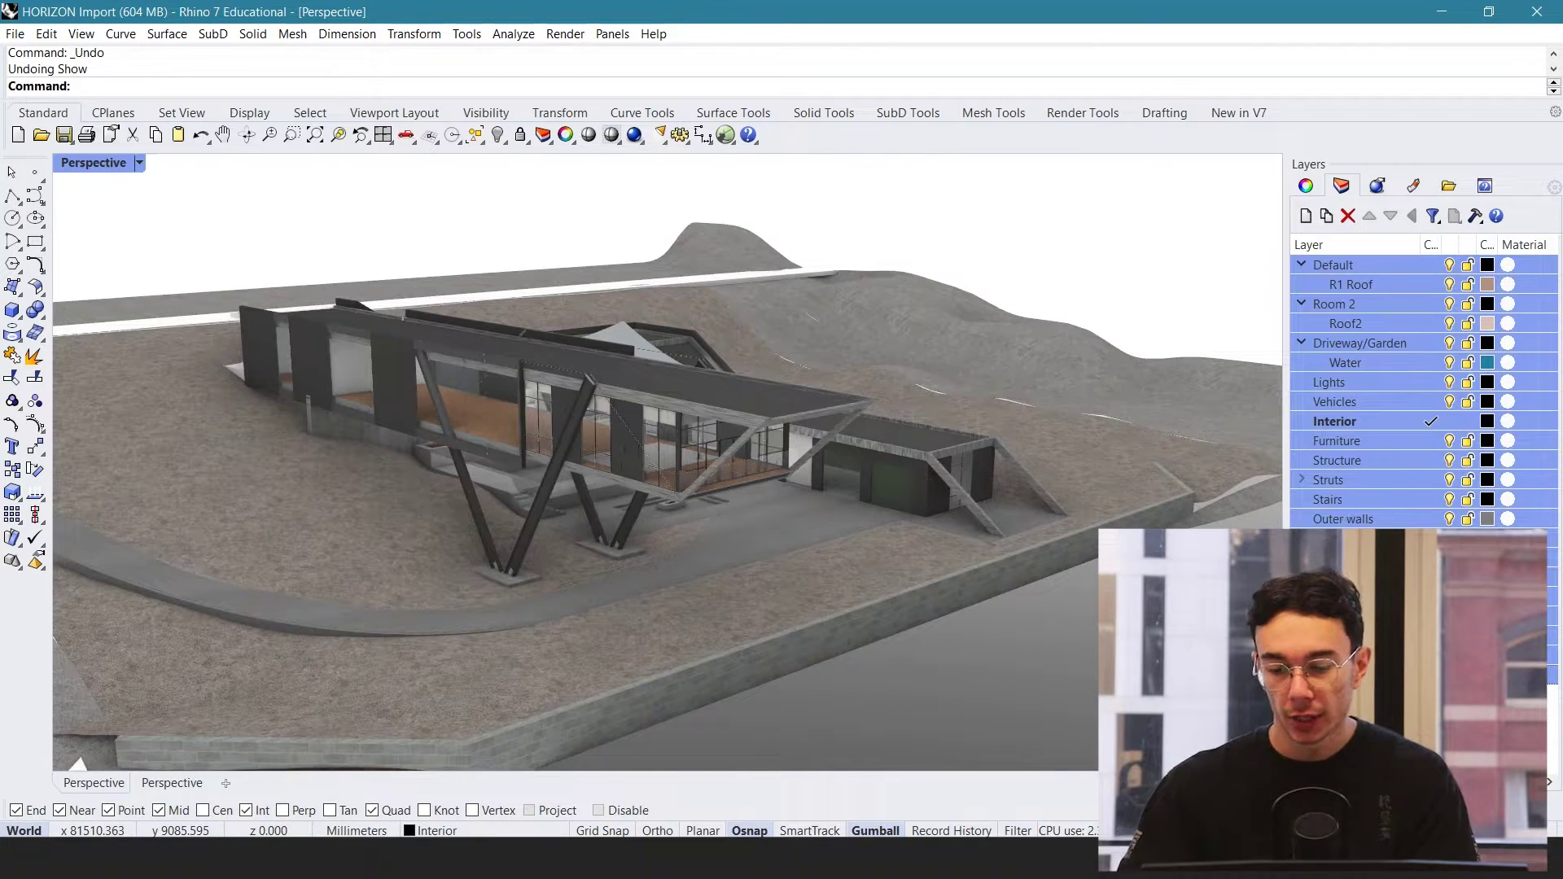
Clear the multi-layer selection, highlight only the Interior layer, and select all objects in the model
left_click(1531, 707)
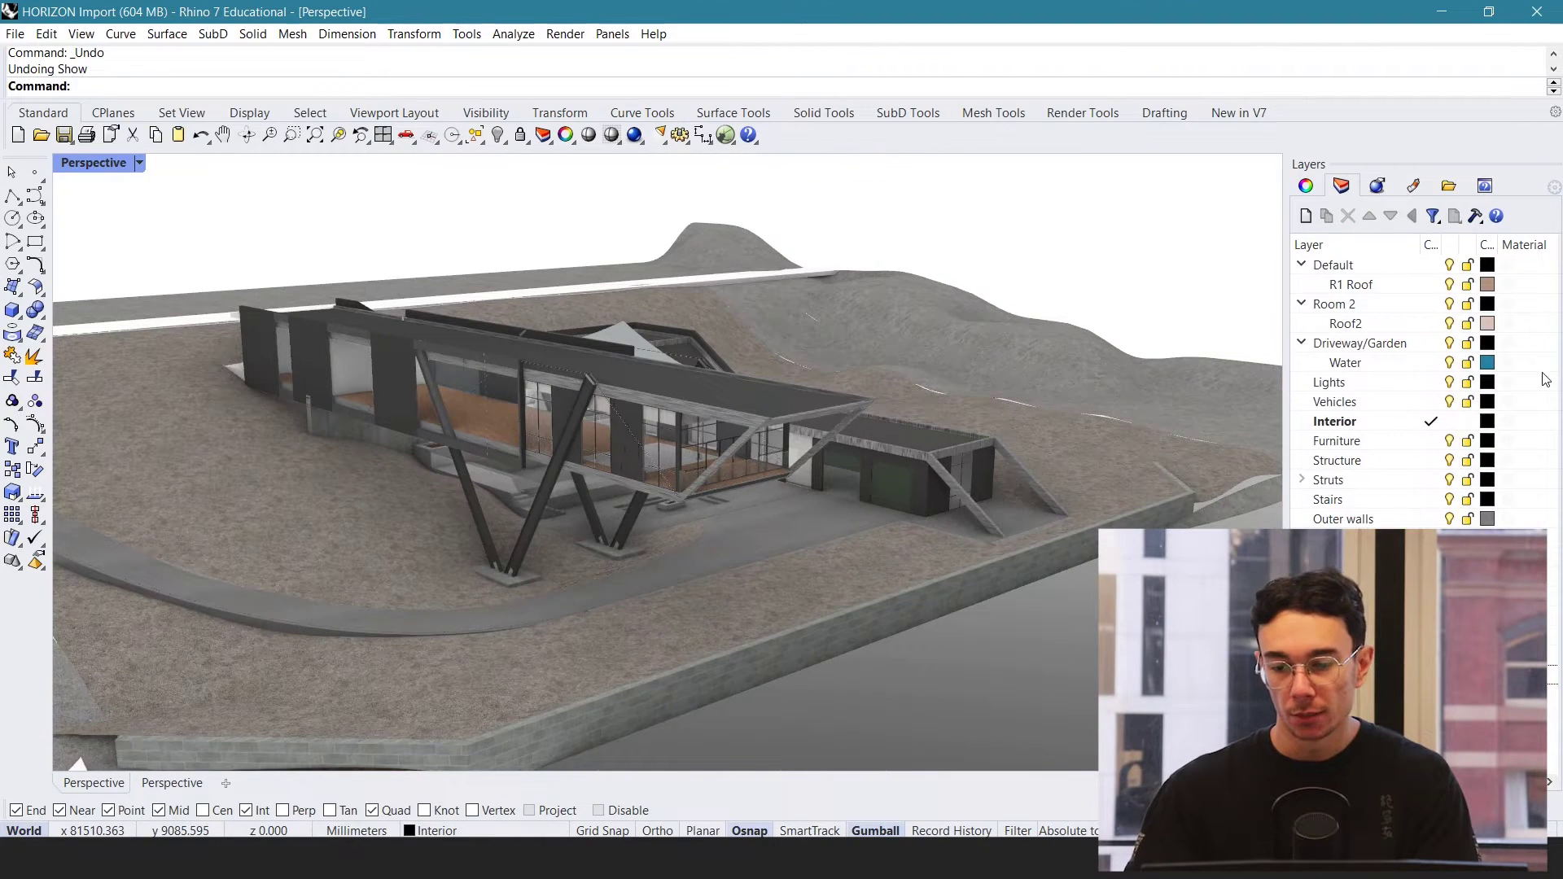
left_click(1357, 425)
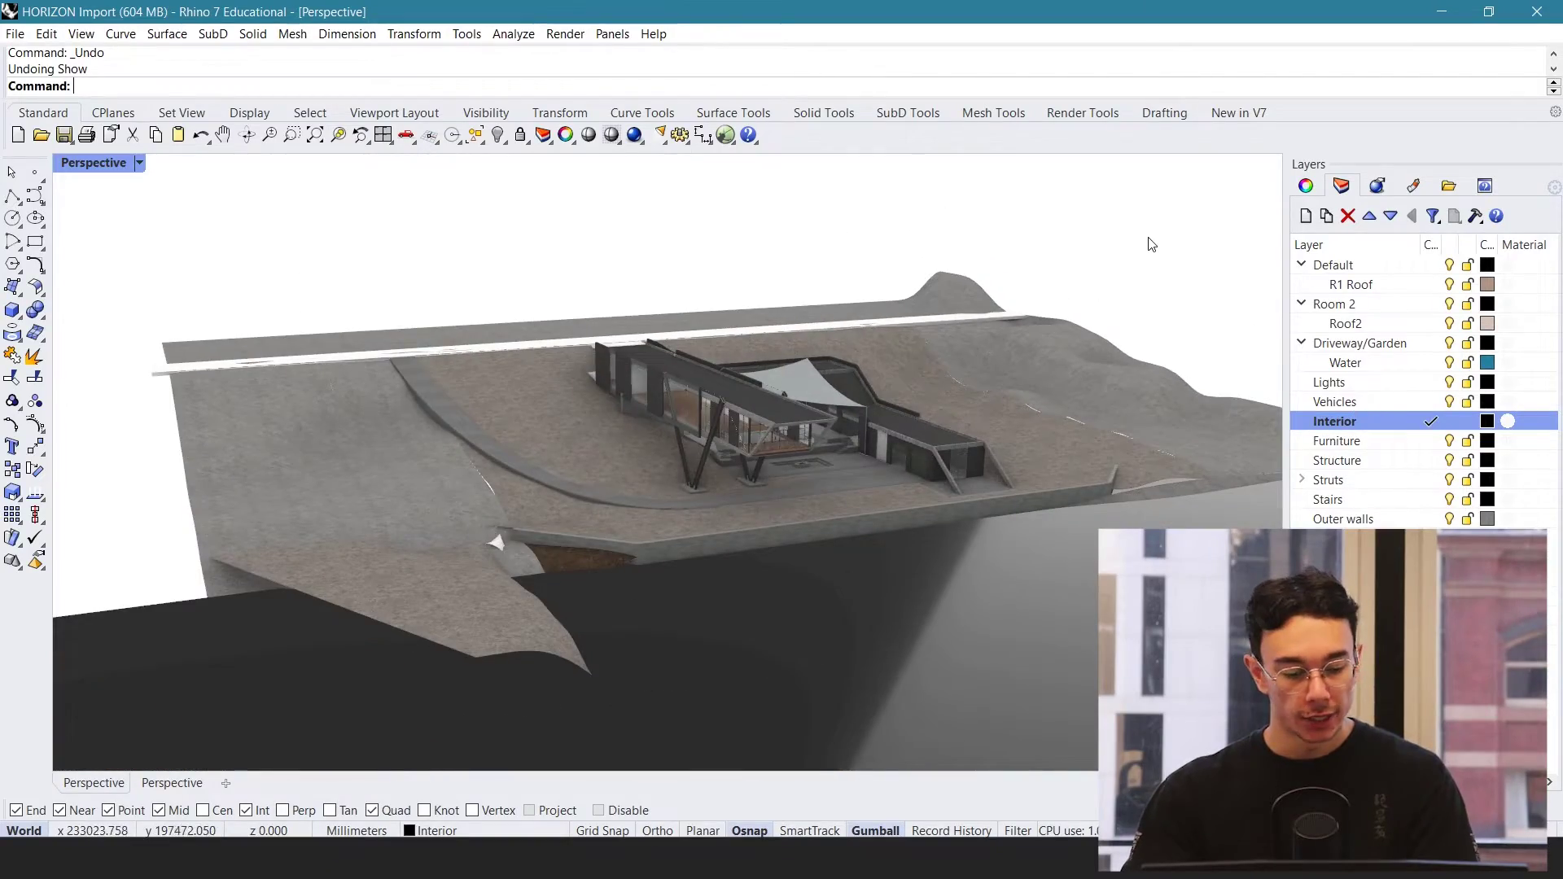
key("ctrl+a")
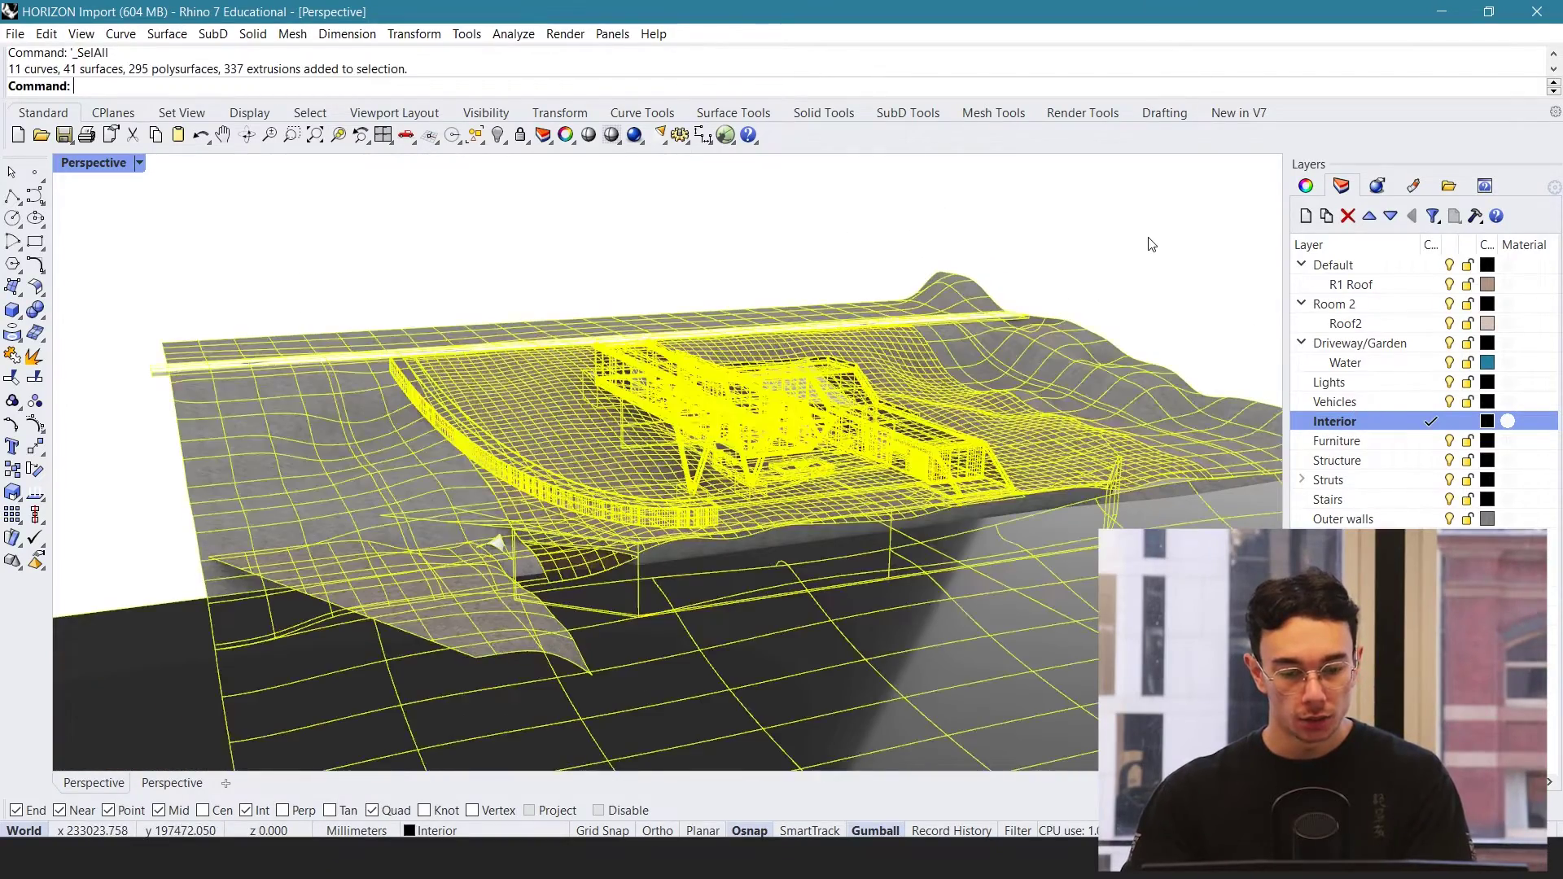
right_click_drag(1050, 307, 912, 316)
Export the selected objects as an Unreal Datasmith (*.udatasmith) file named HorizonModel01 in the Virtual Spaces folder
type("port")
key("Return")
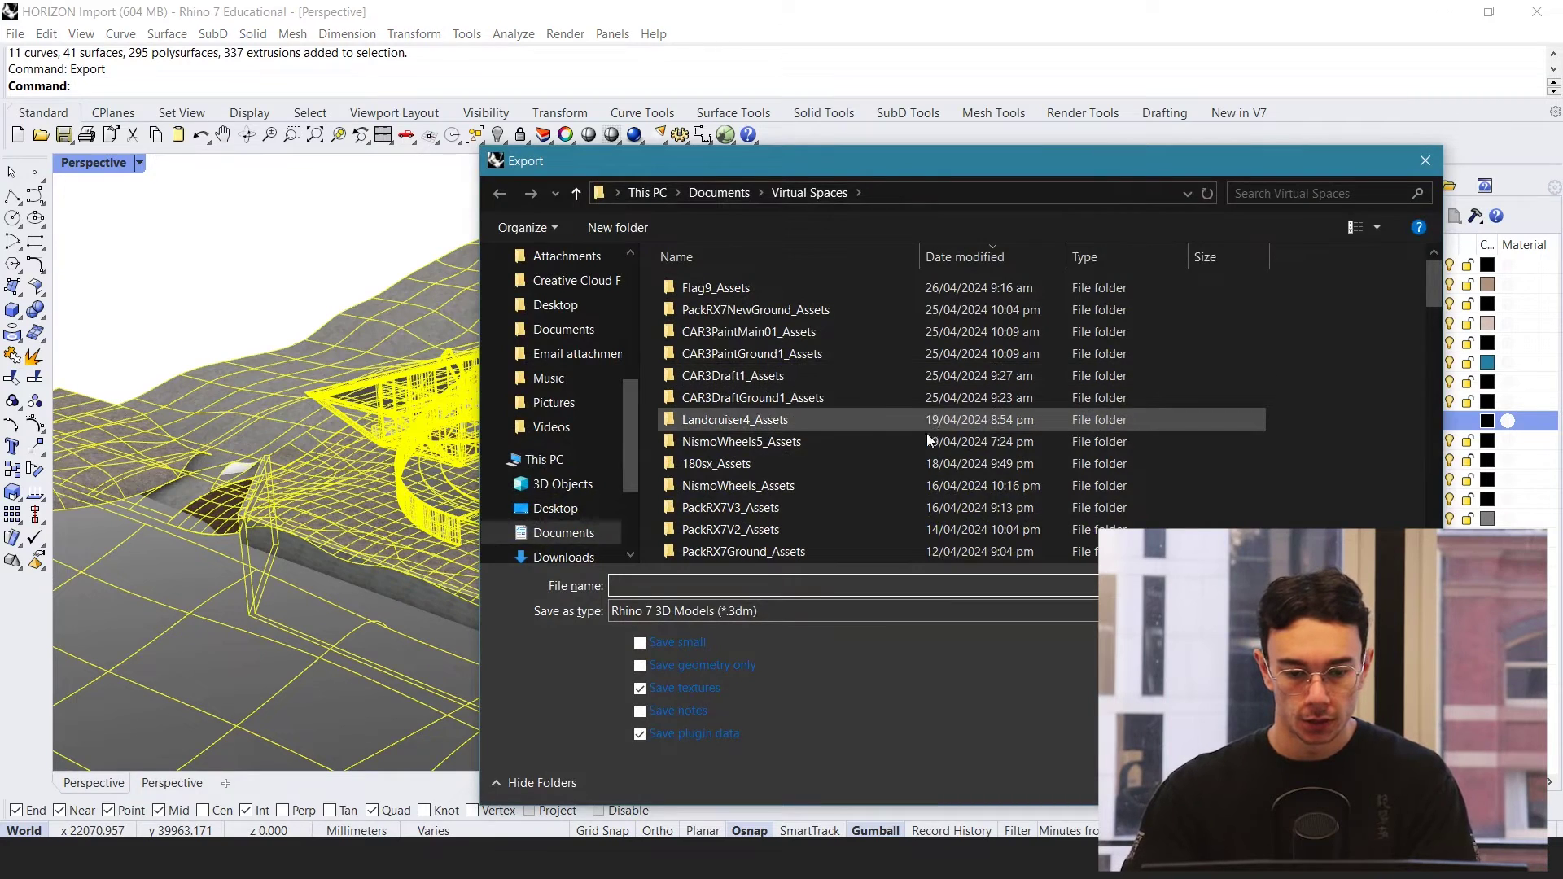
left_click(764, 613)
scroll(747, 392, "down", 6)
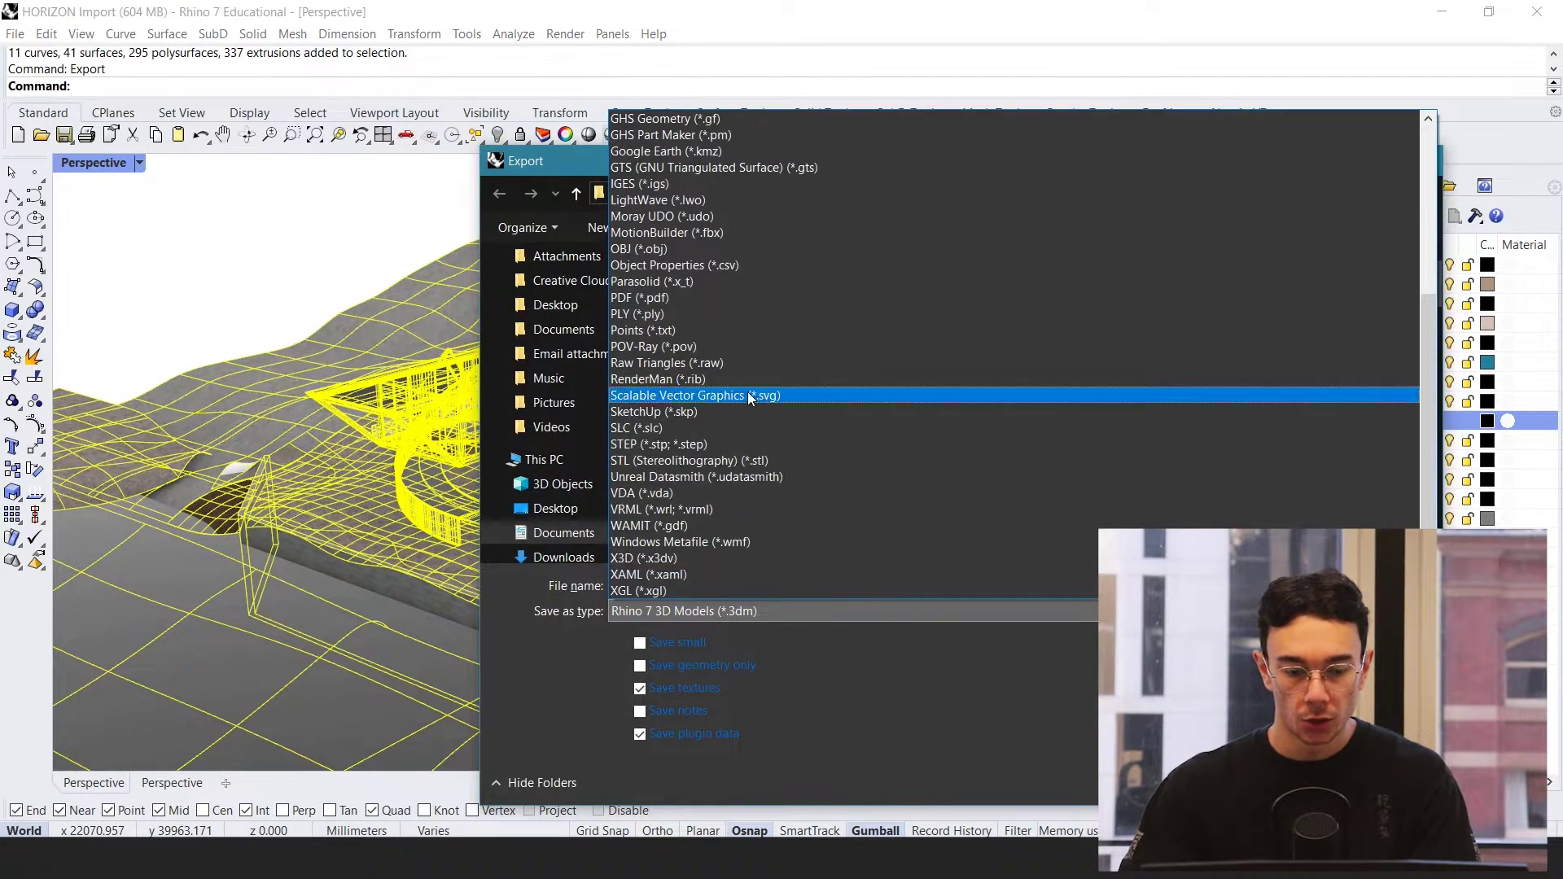
left_click(676, 477)
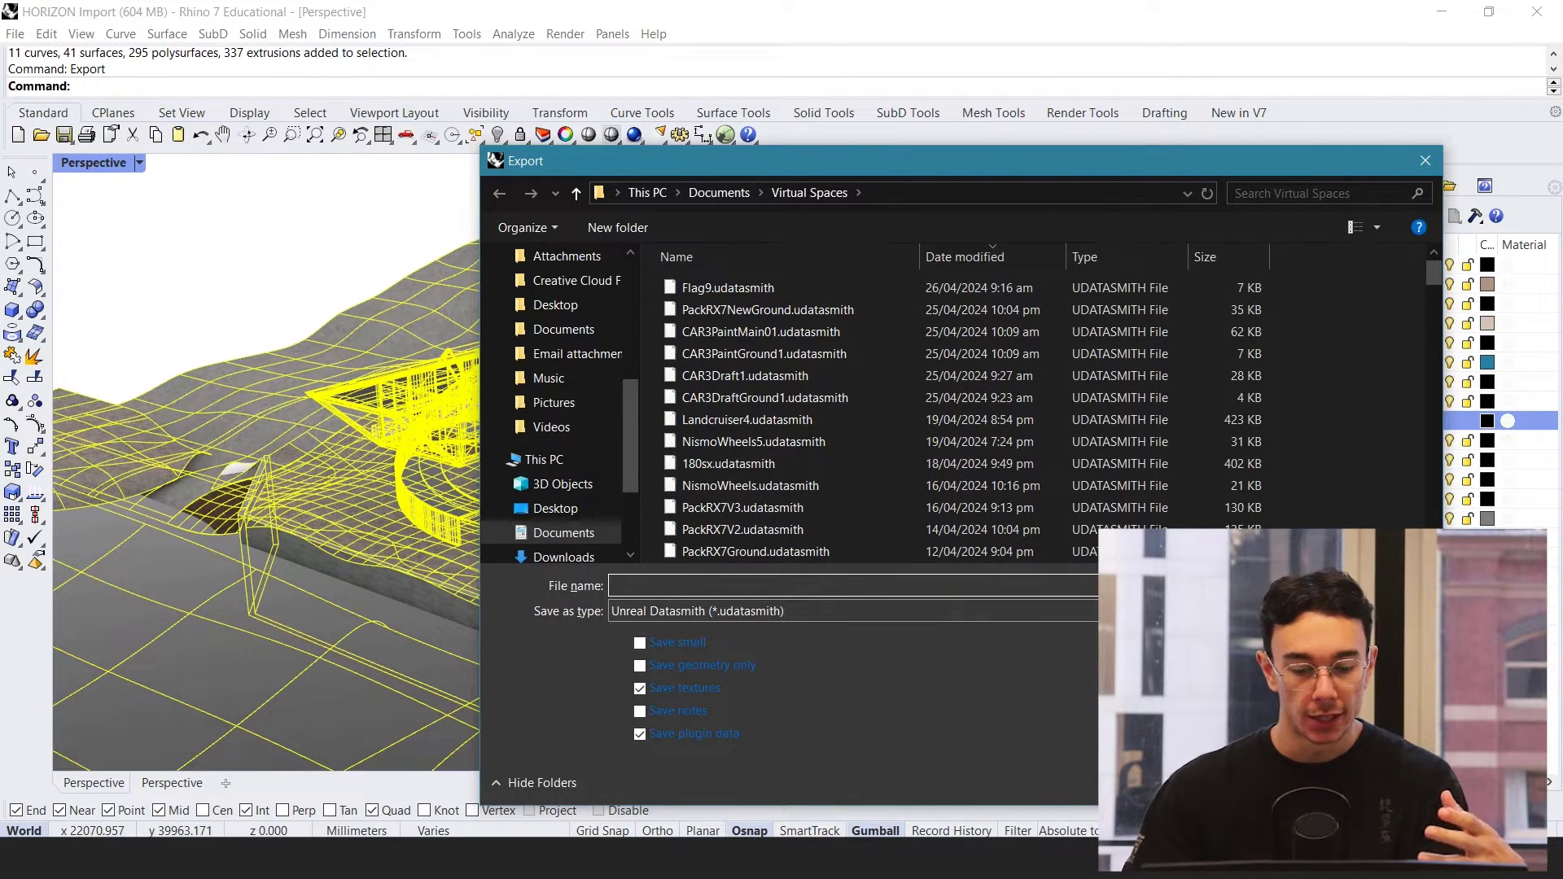
type("H")
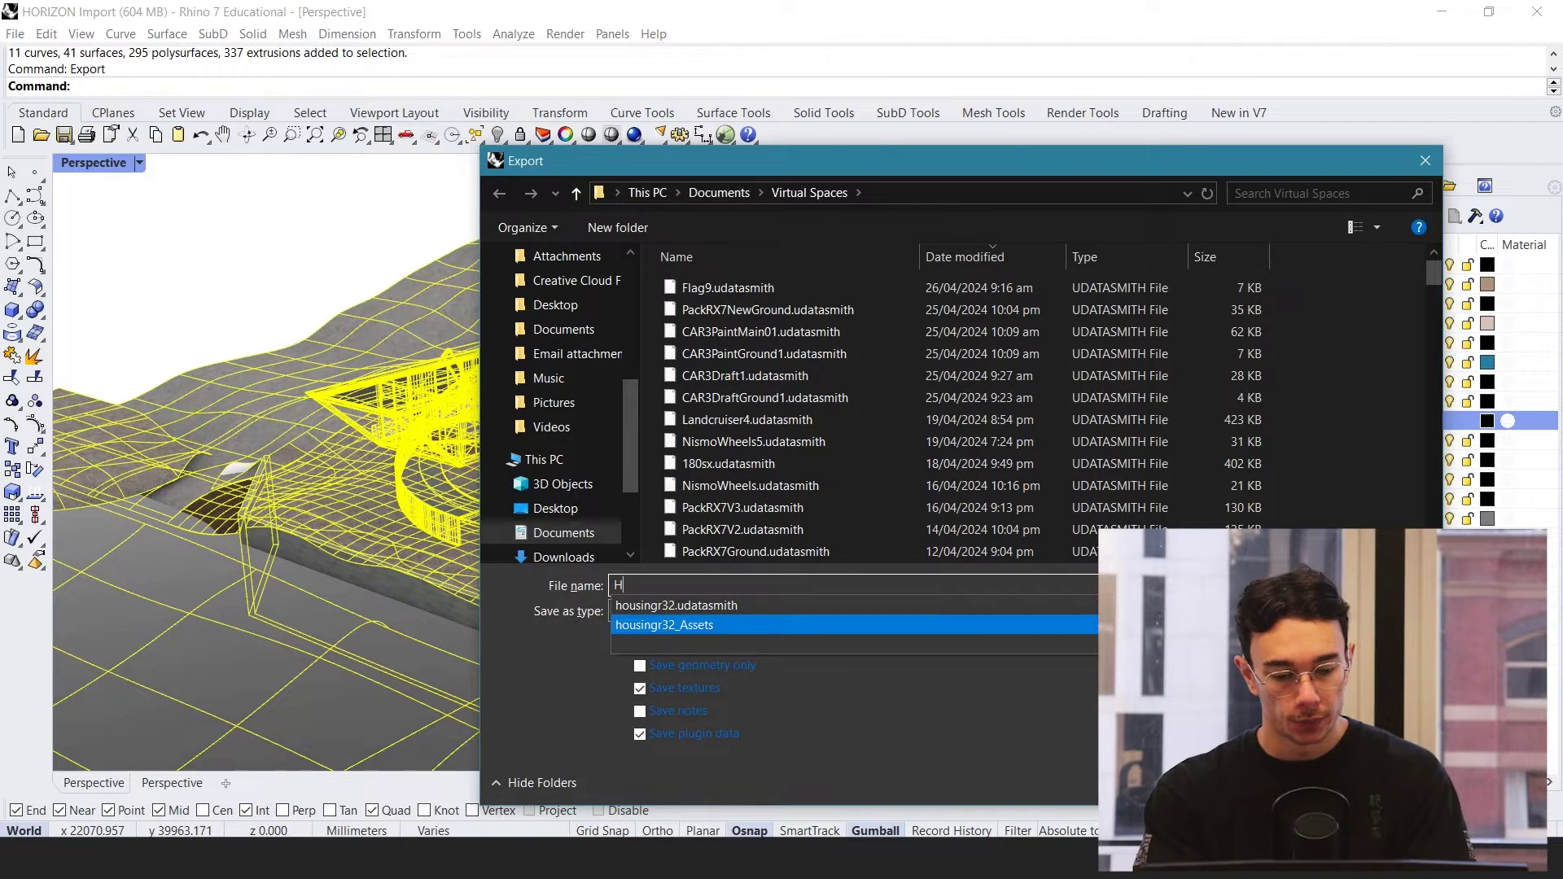
type("orizonModel01")
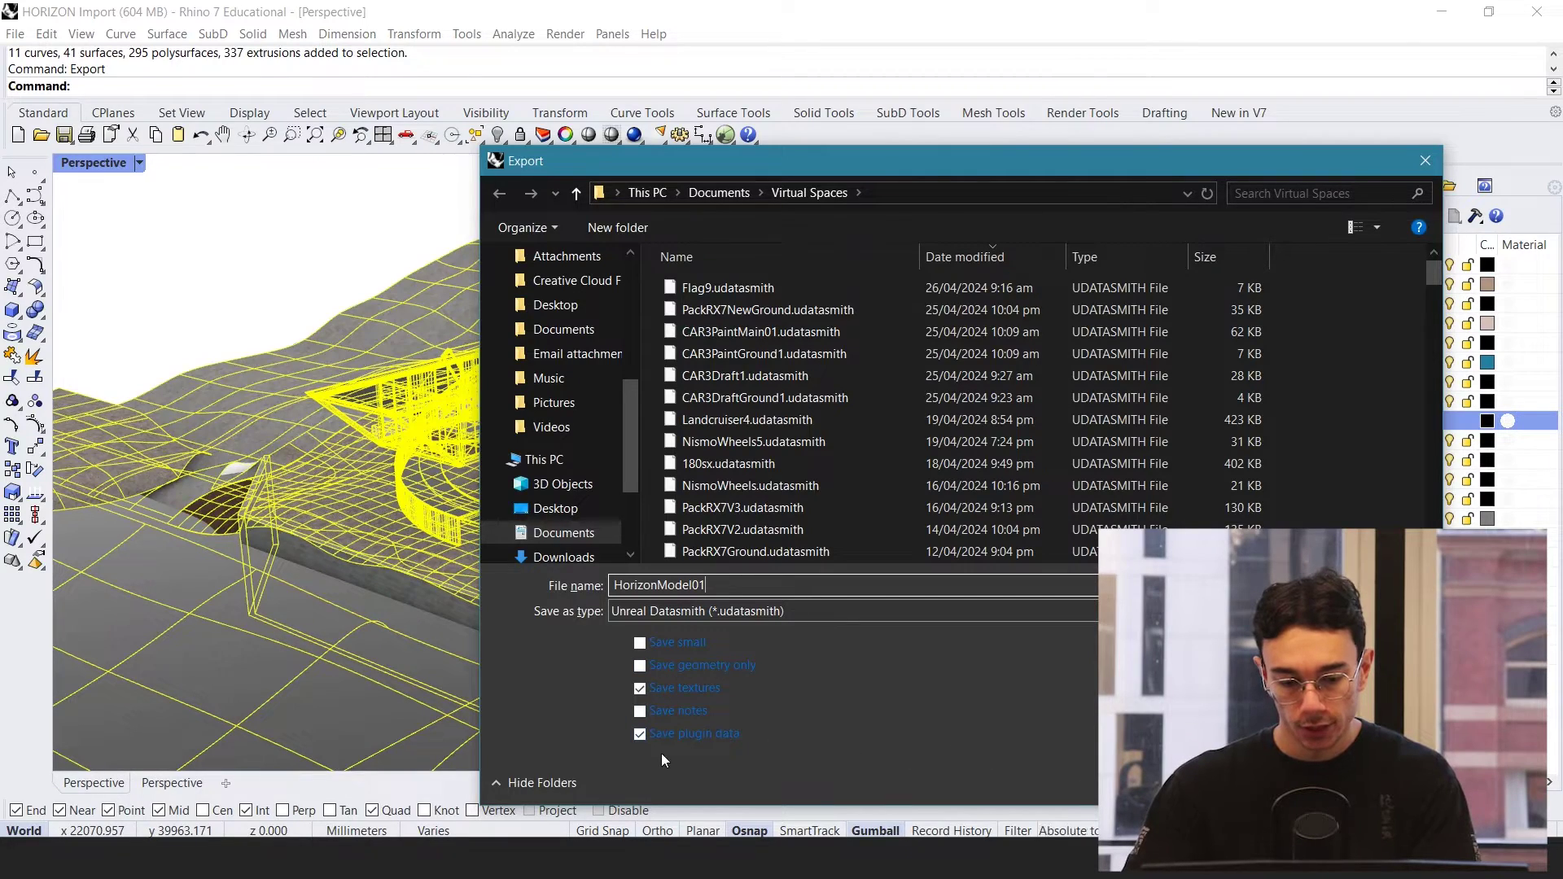
key("Return")
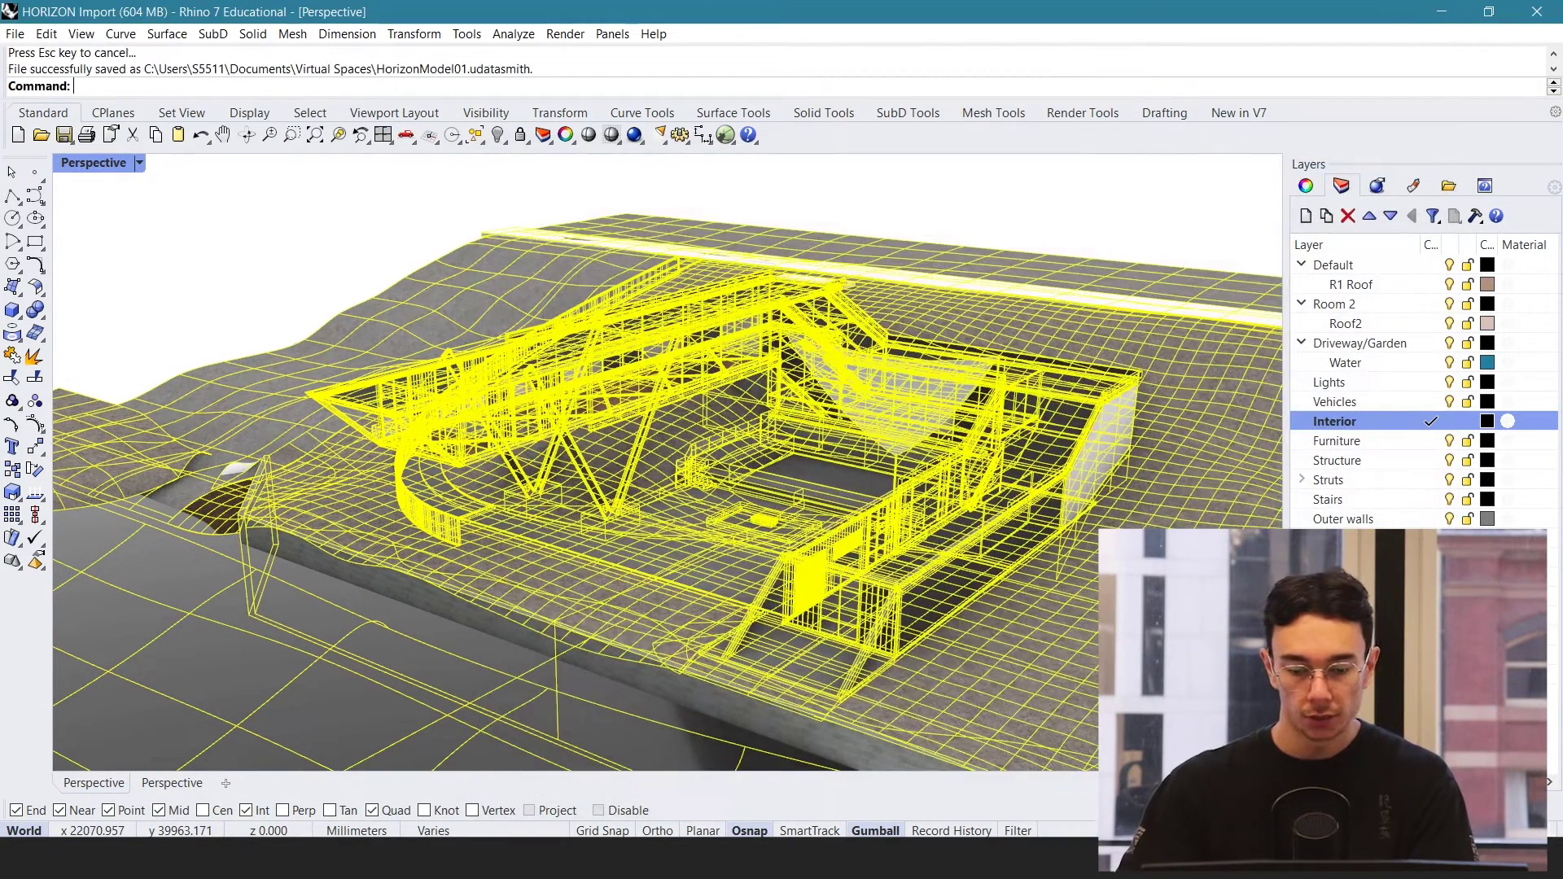
Deselect everything, set the perspective viewport to Shaded display, and close Rhino while saving changes to HORIZON Import
left_click(1091, 218)
mouse_move(809, 433)
right_mouse_down()
mouse_move(994, 356)
mouse_move(976, 299)
right_mouse_up()
left_click(138, 162)
left_click(121, 251)
left_click(1537, 11)
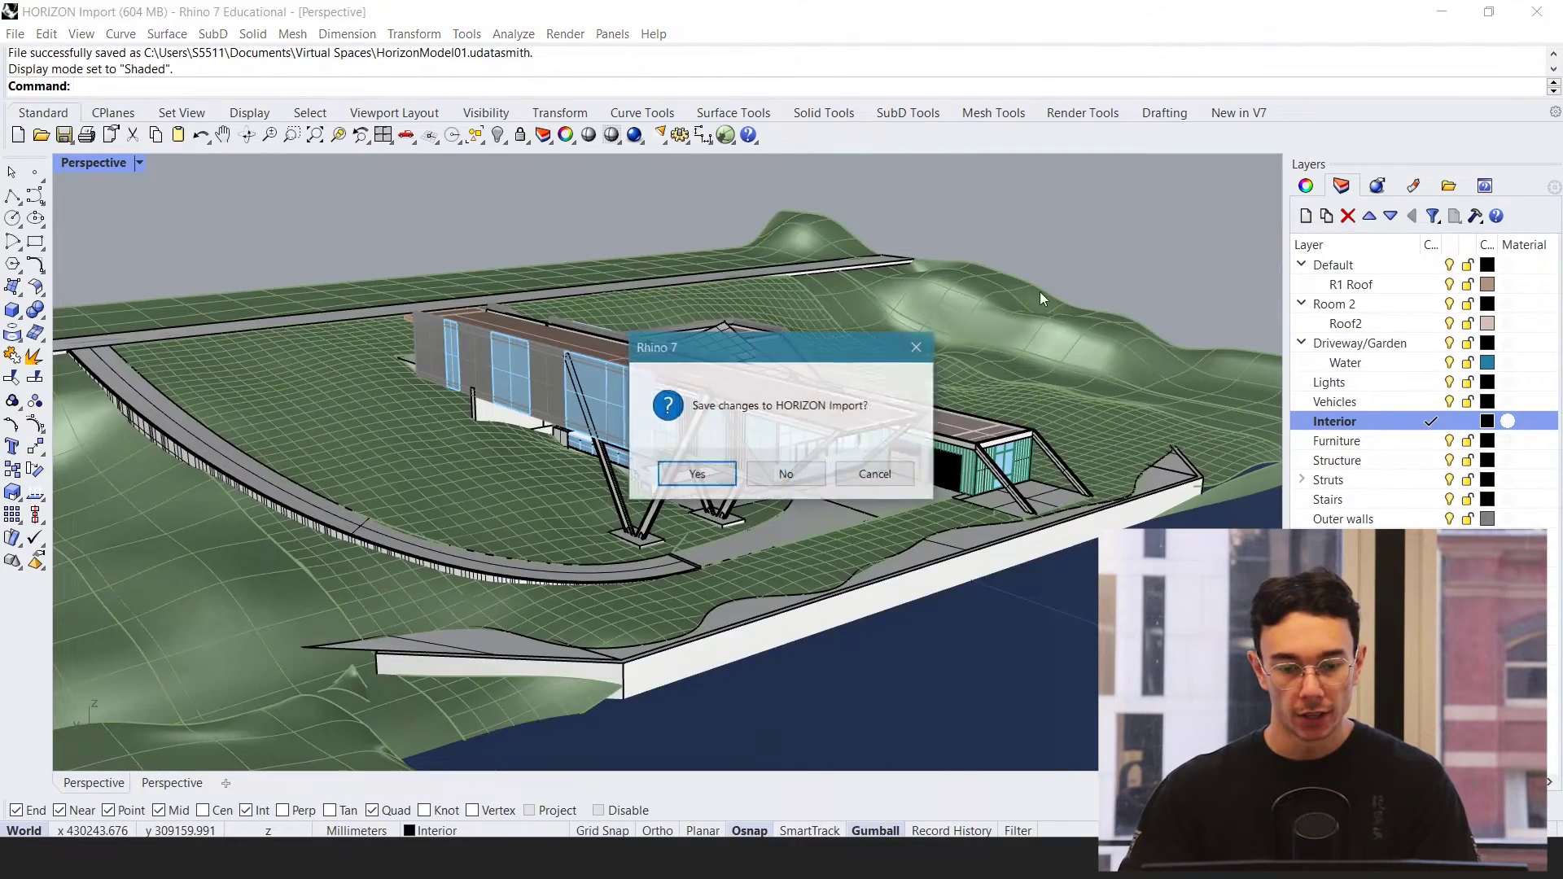
left_click(716, 477)
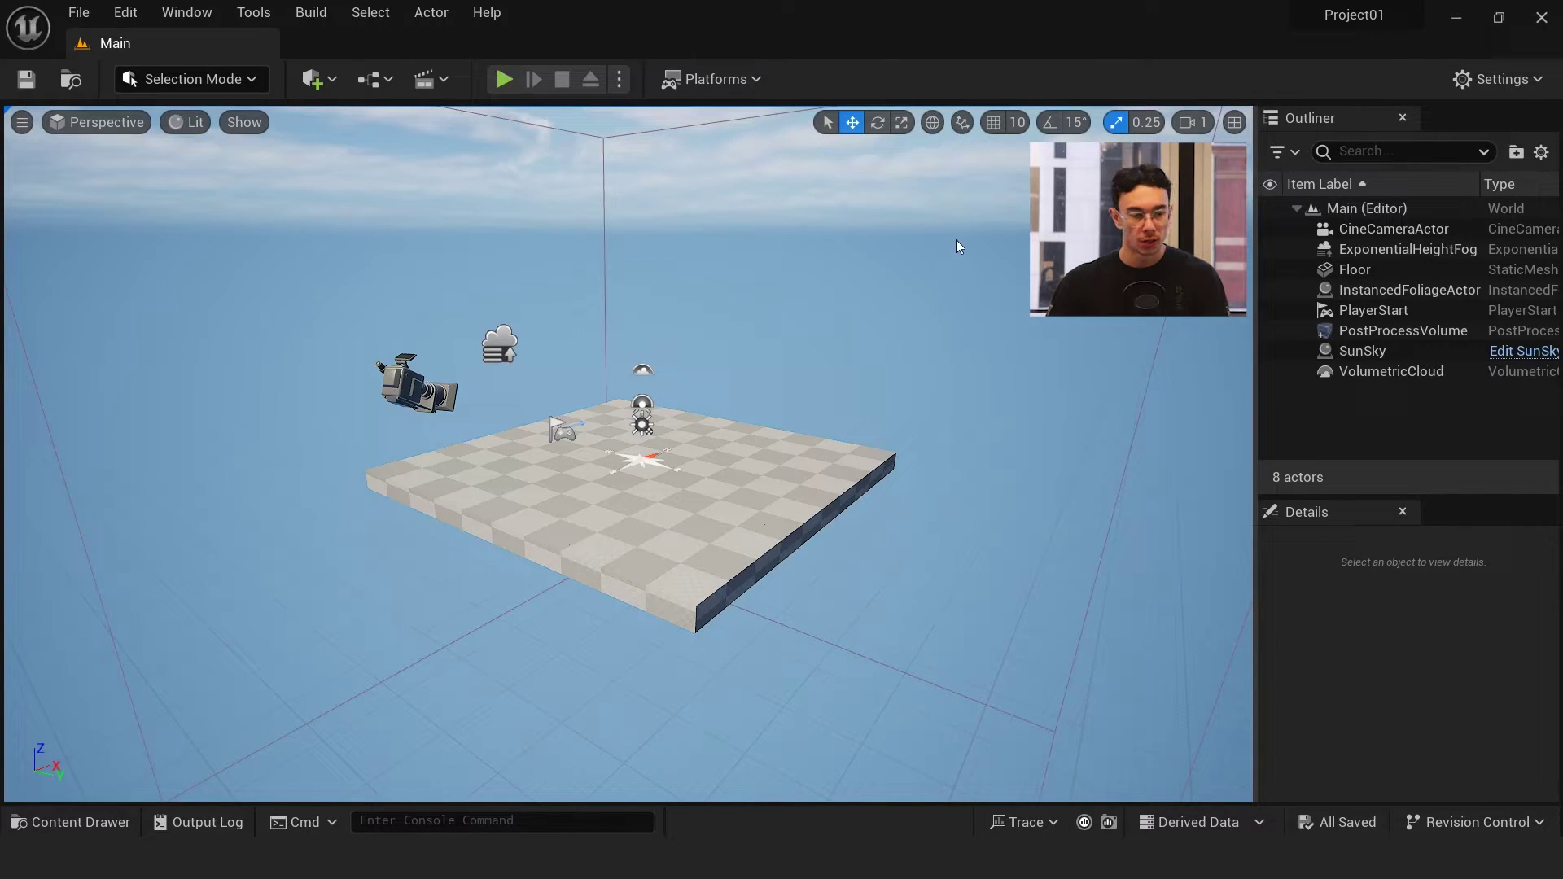
In Unreal Engine, search the plugins for datasmith, check whether the Datasmith importers and Datasmith Content are enabled, and close the Plugins window
left_click(121, 11)
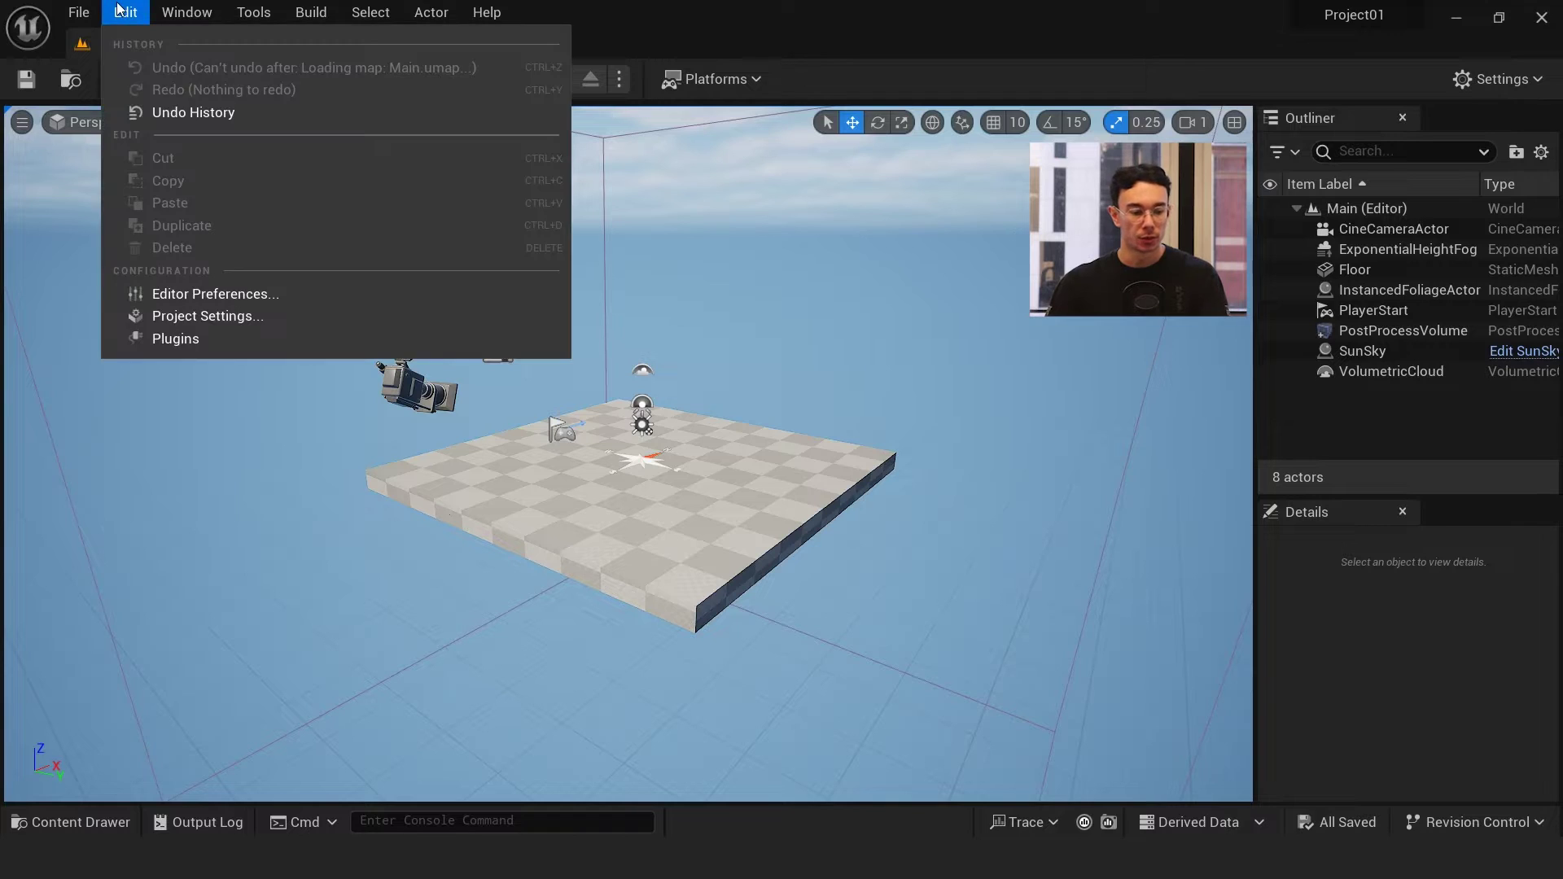
left_click(166, 342)
type("datasmith")
scroll(829, 378, "down", 2)
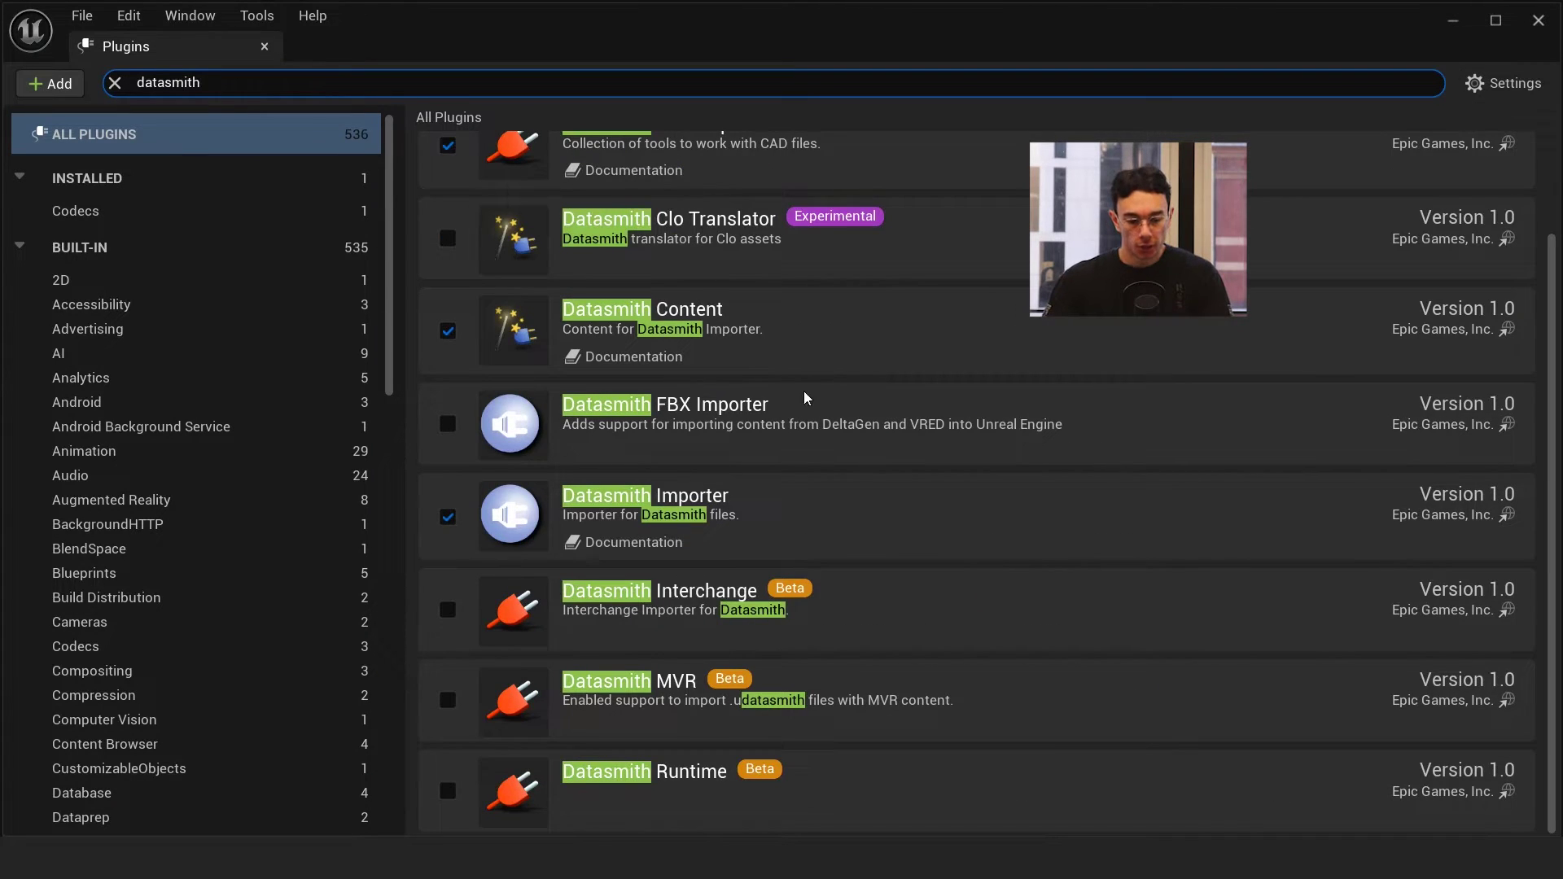
left_click(718, 519)
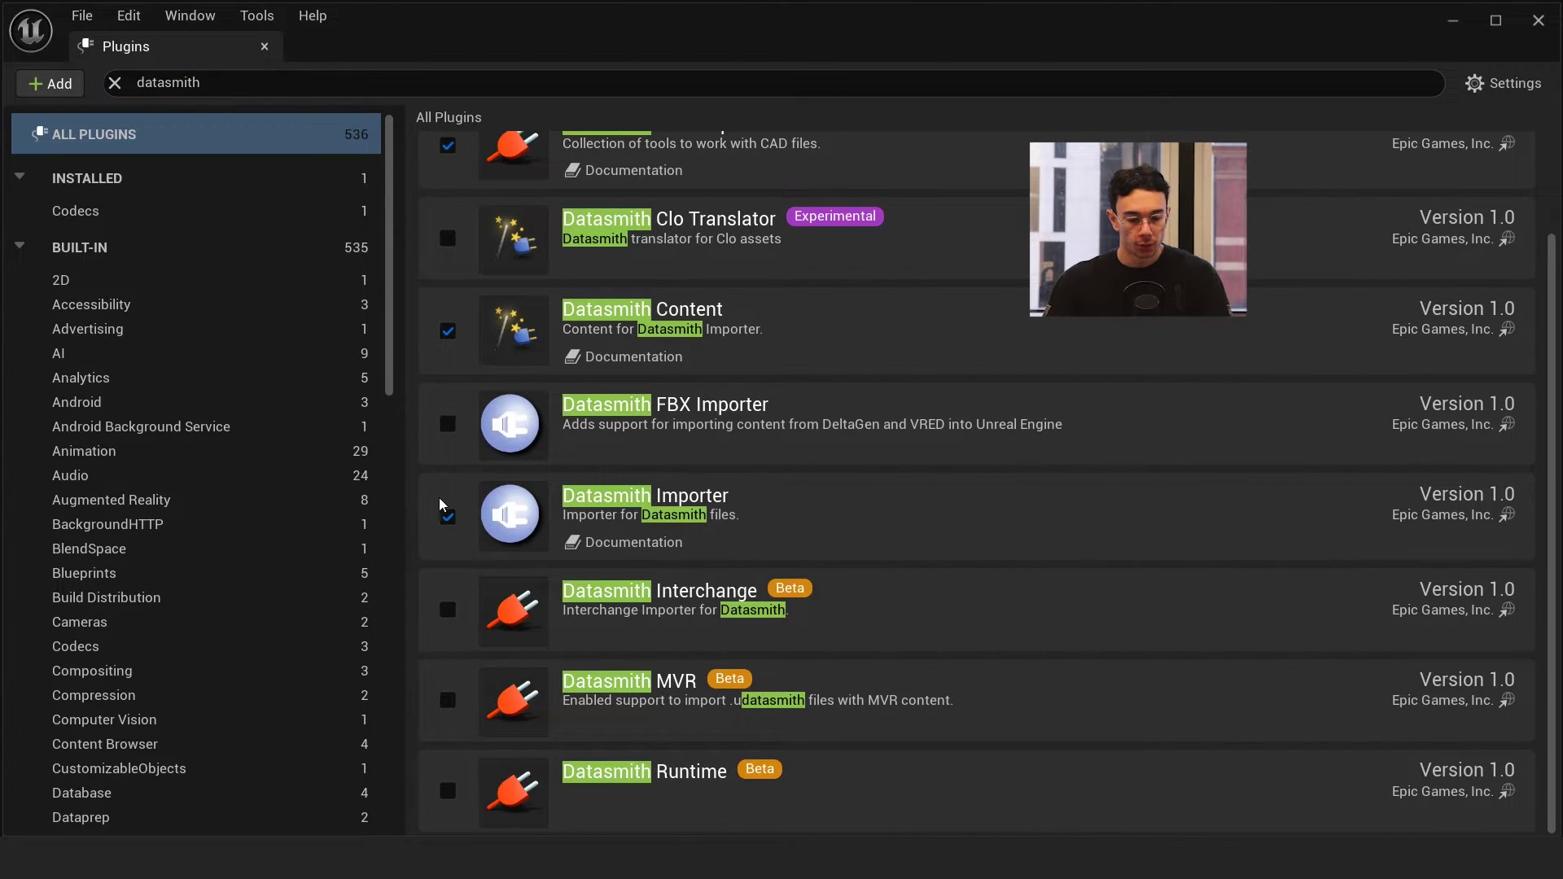
scroll(574, 499, "up", 2)
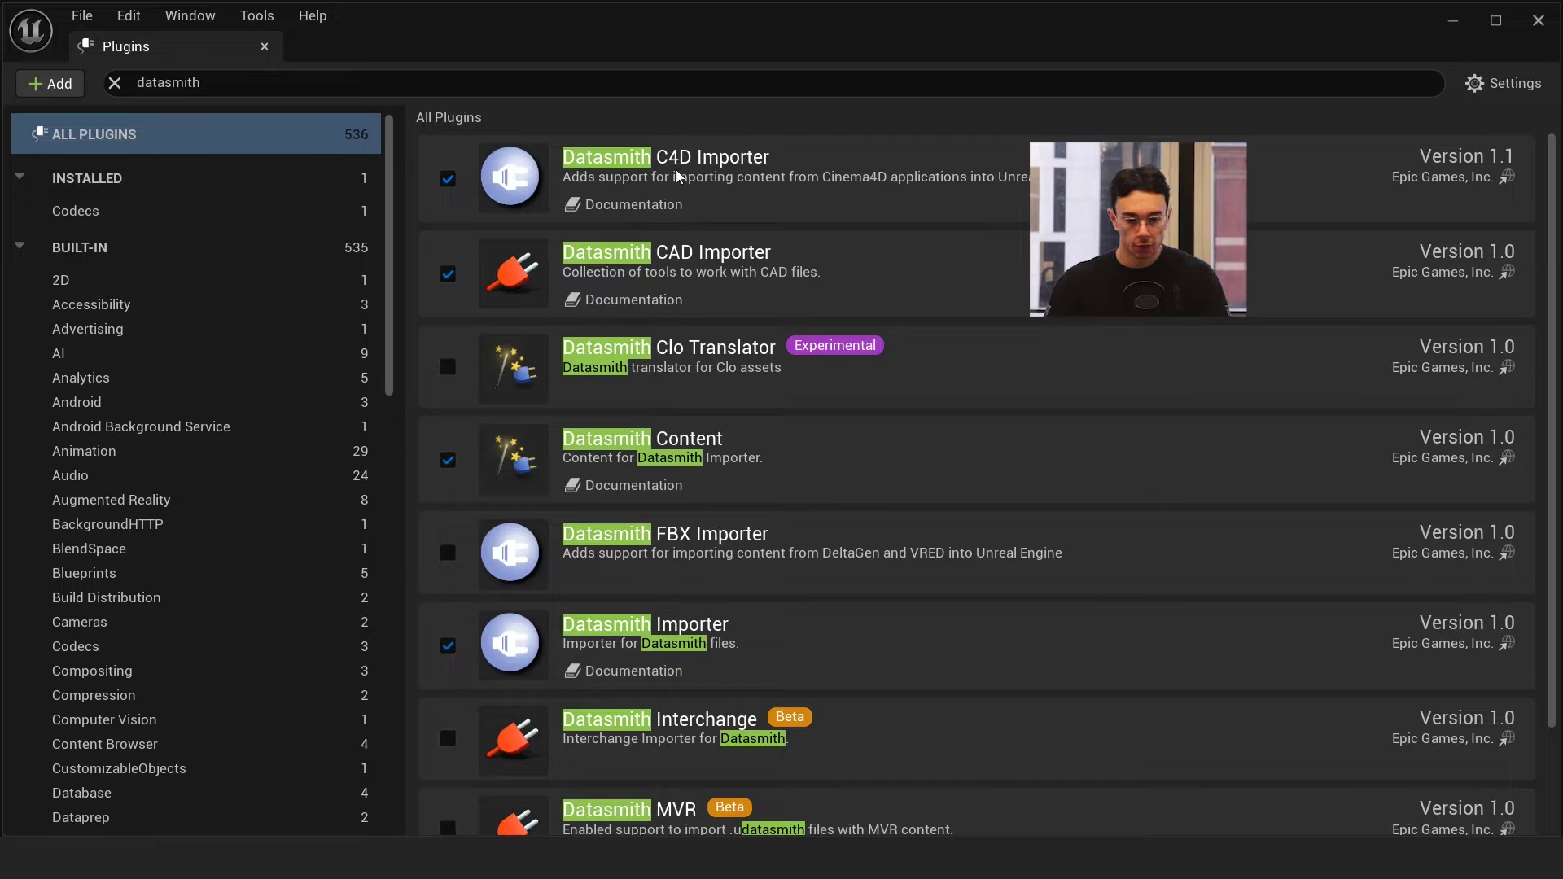
scroll(673, 406, "down", 1)
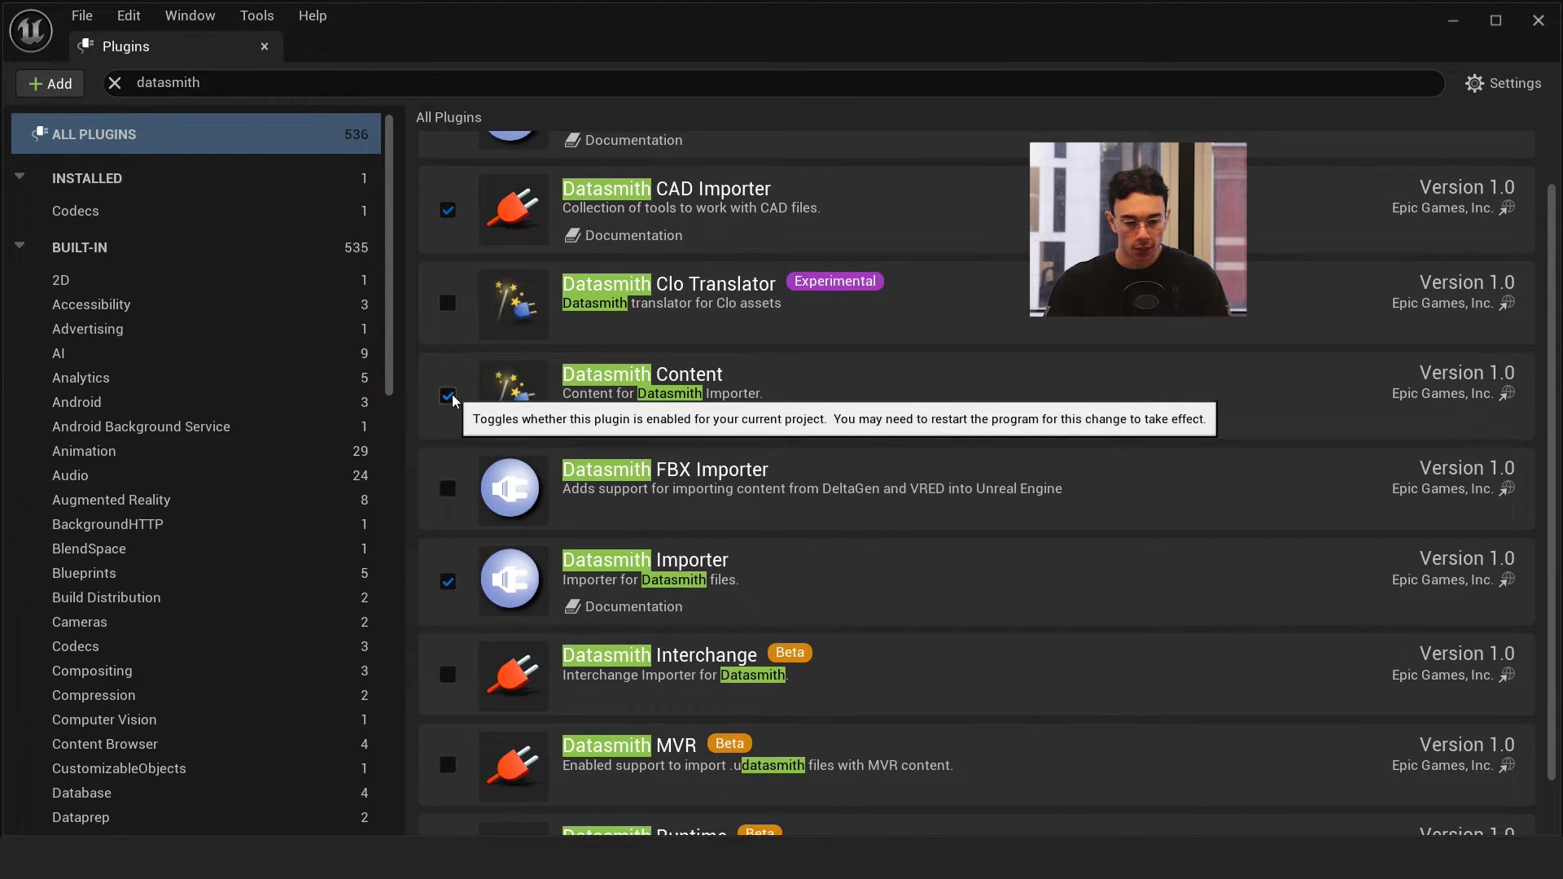
scroll(663, 475, "down", 1)
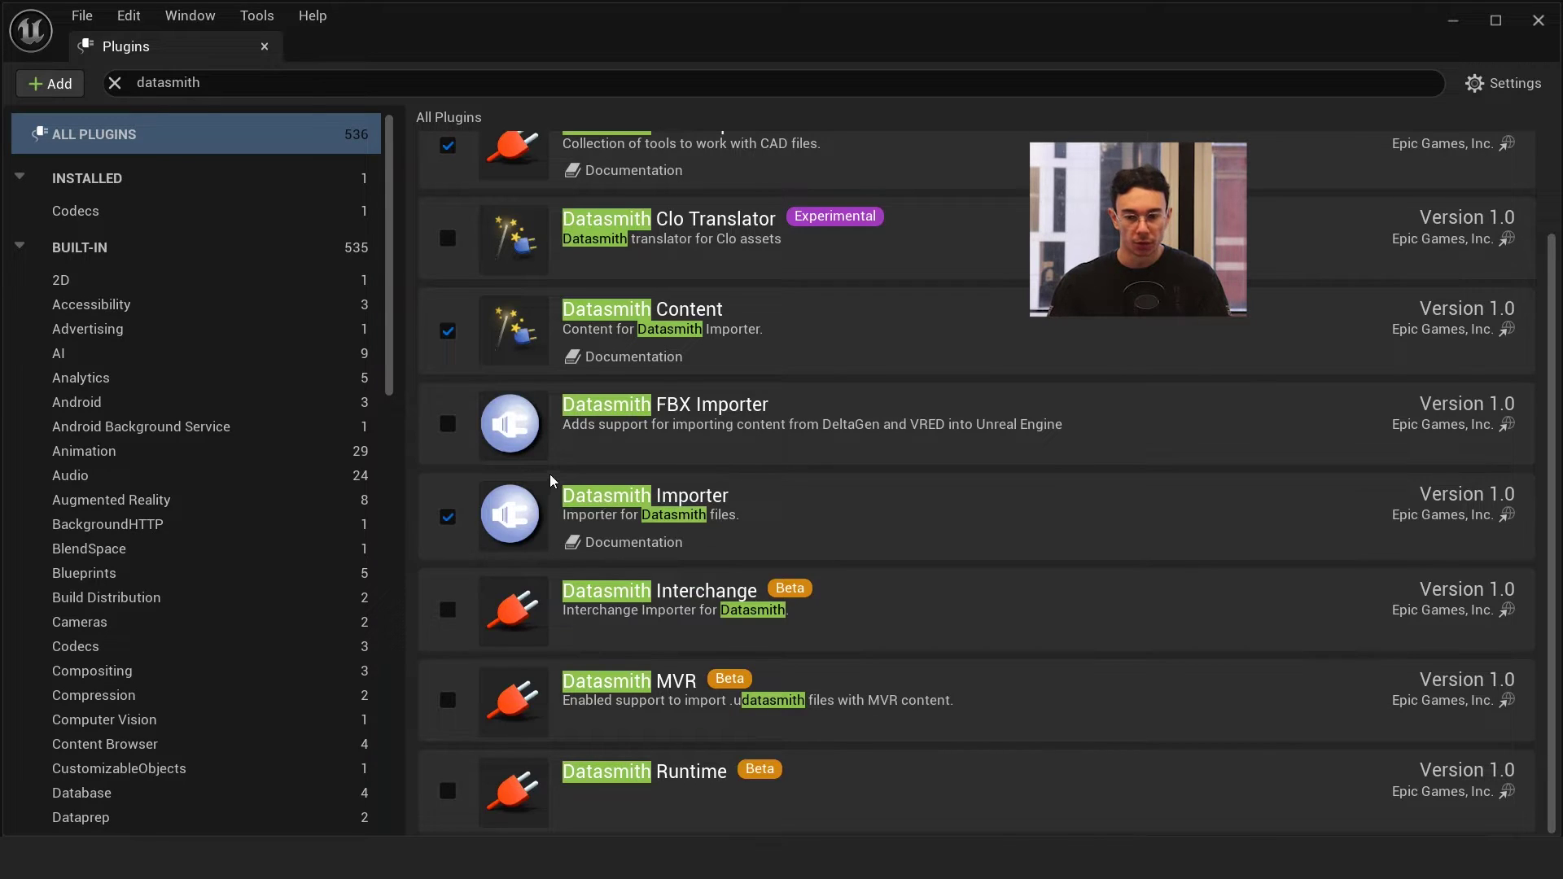
left_click(1536, 24)
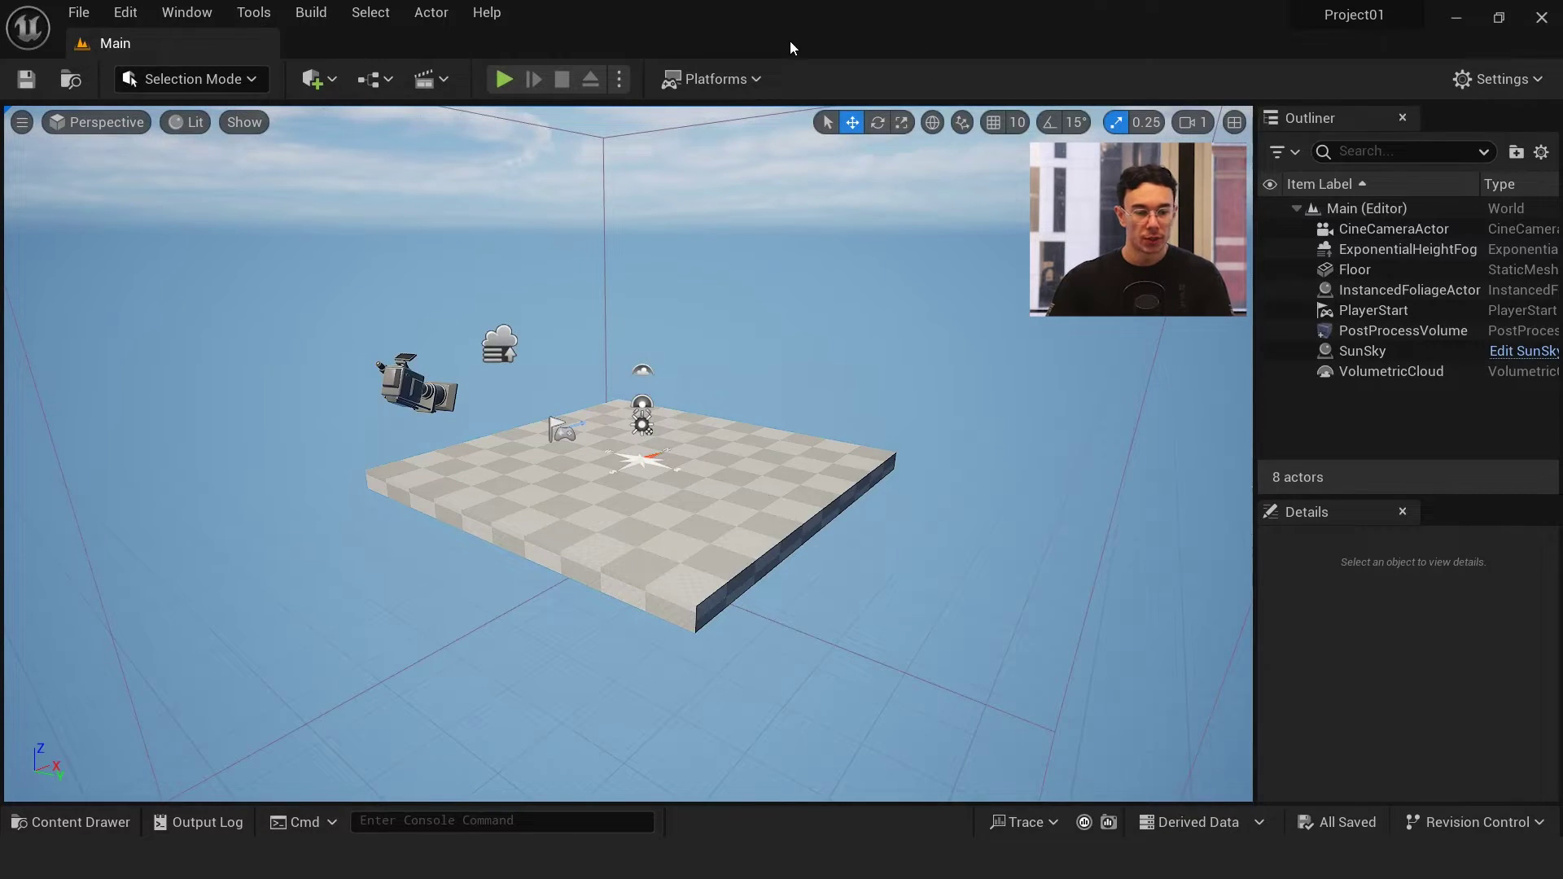
Start a Datasmith file import and open HorizonModel01.udatasmith from the Virtual Spaces folder
left_click(312, 81)
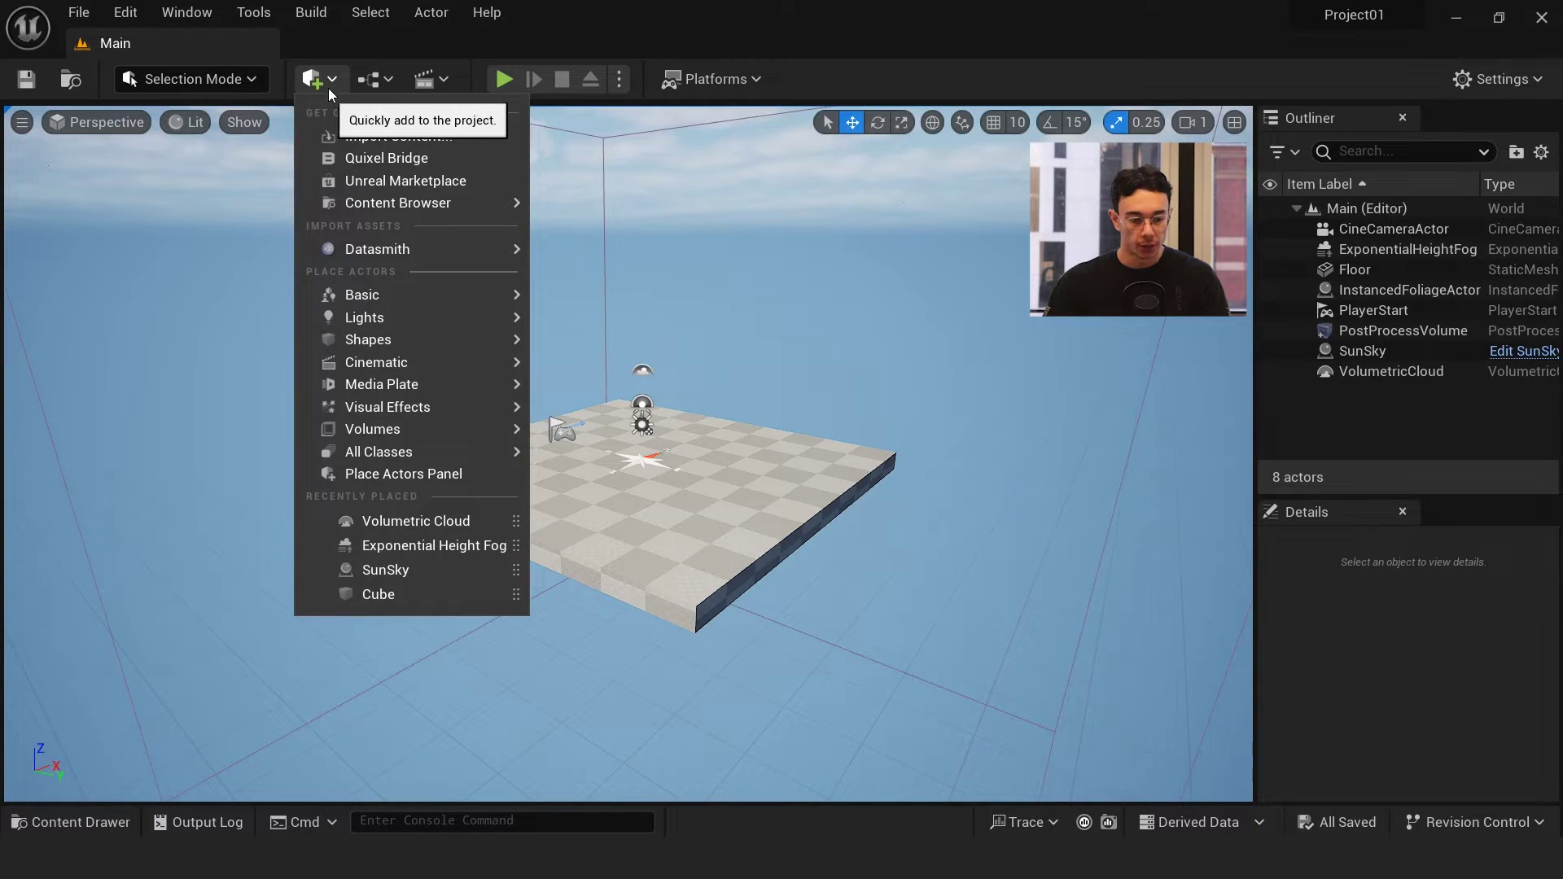
mouse_move(386, 265)
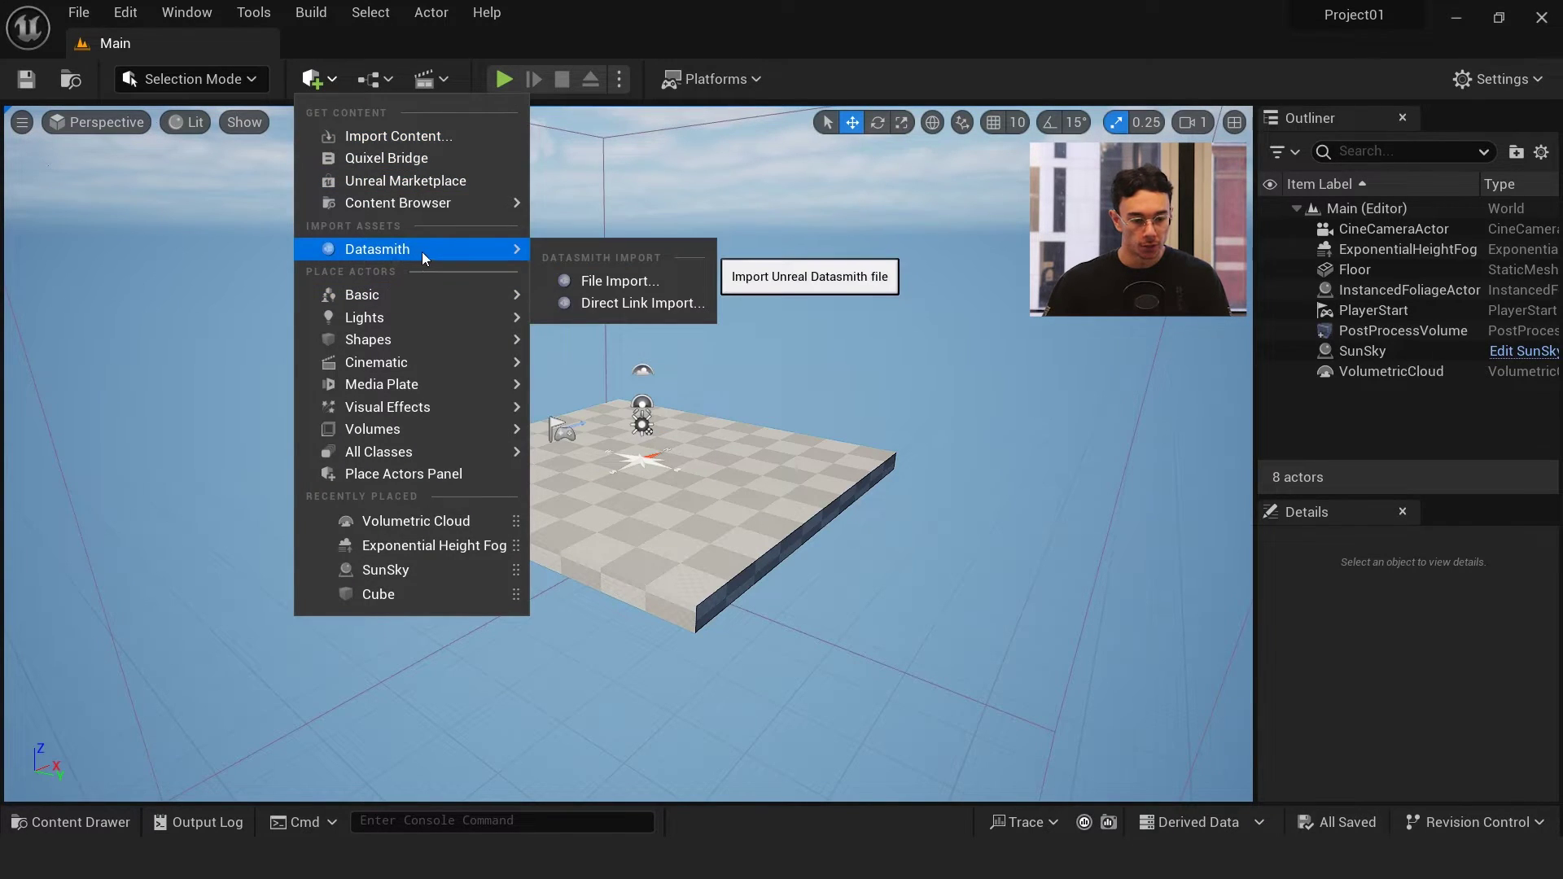
left_click(609, 280)
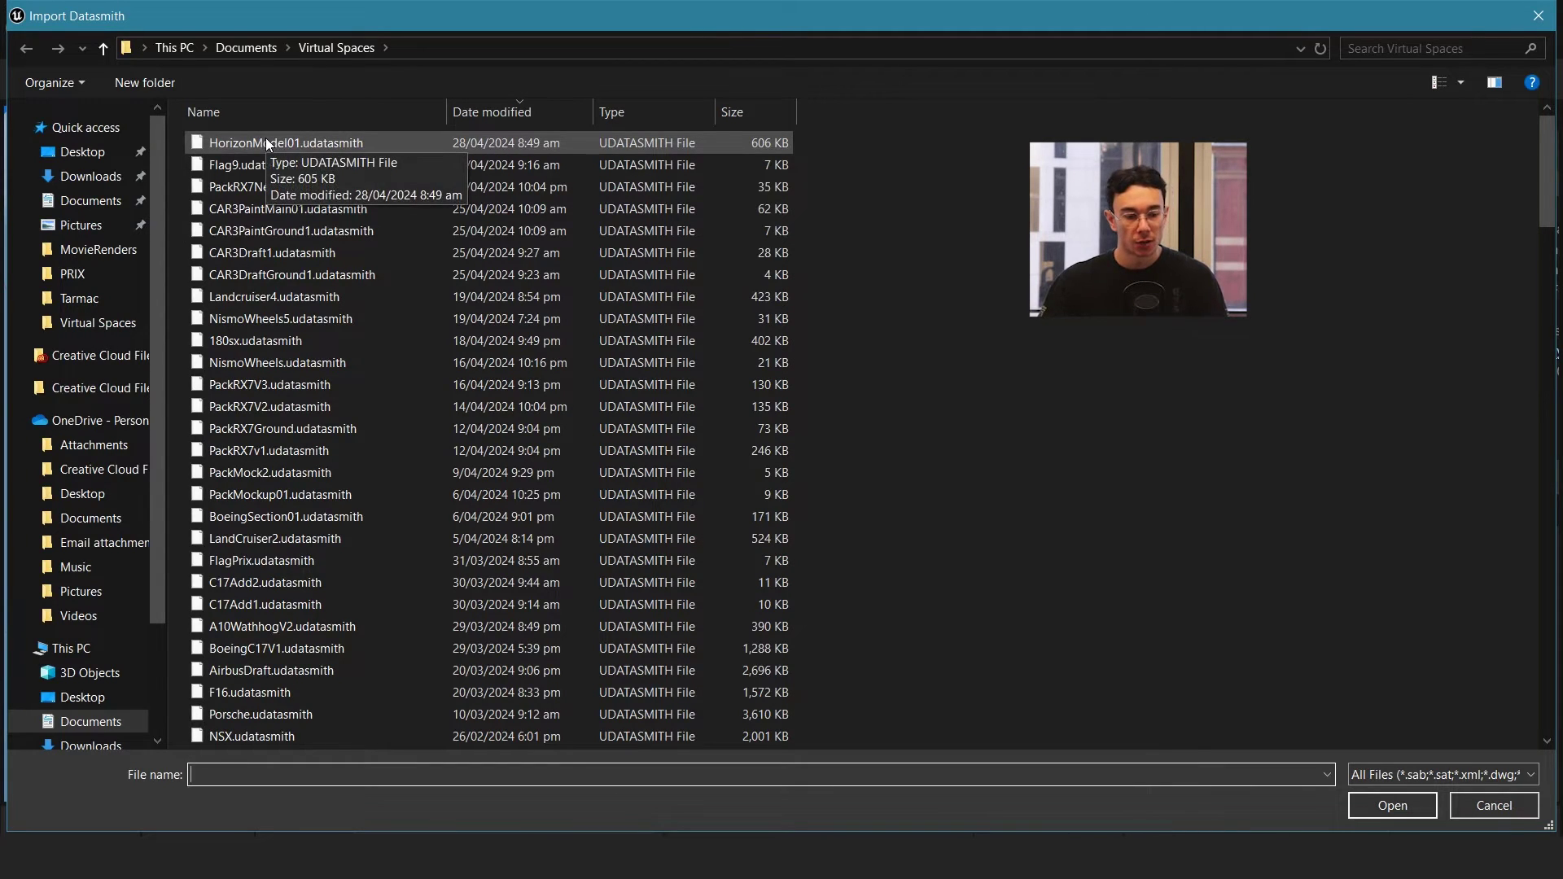
left_click(266, 145)
scroll(329, 352, "down", 15)
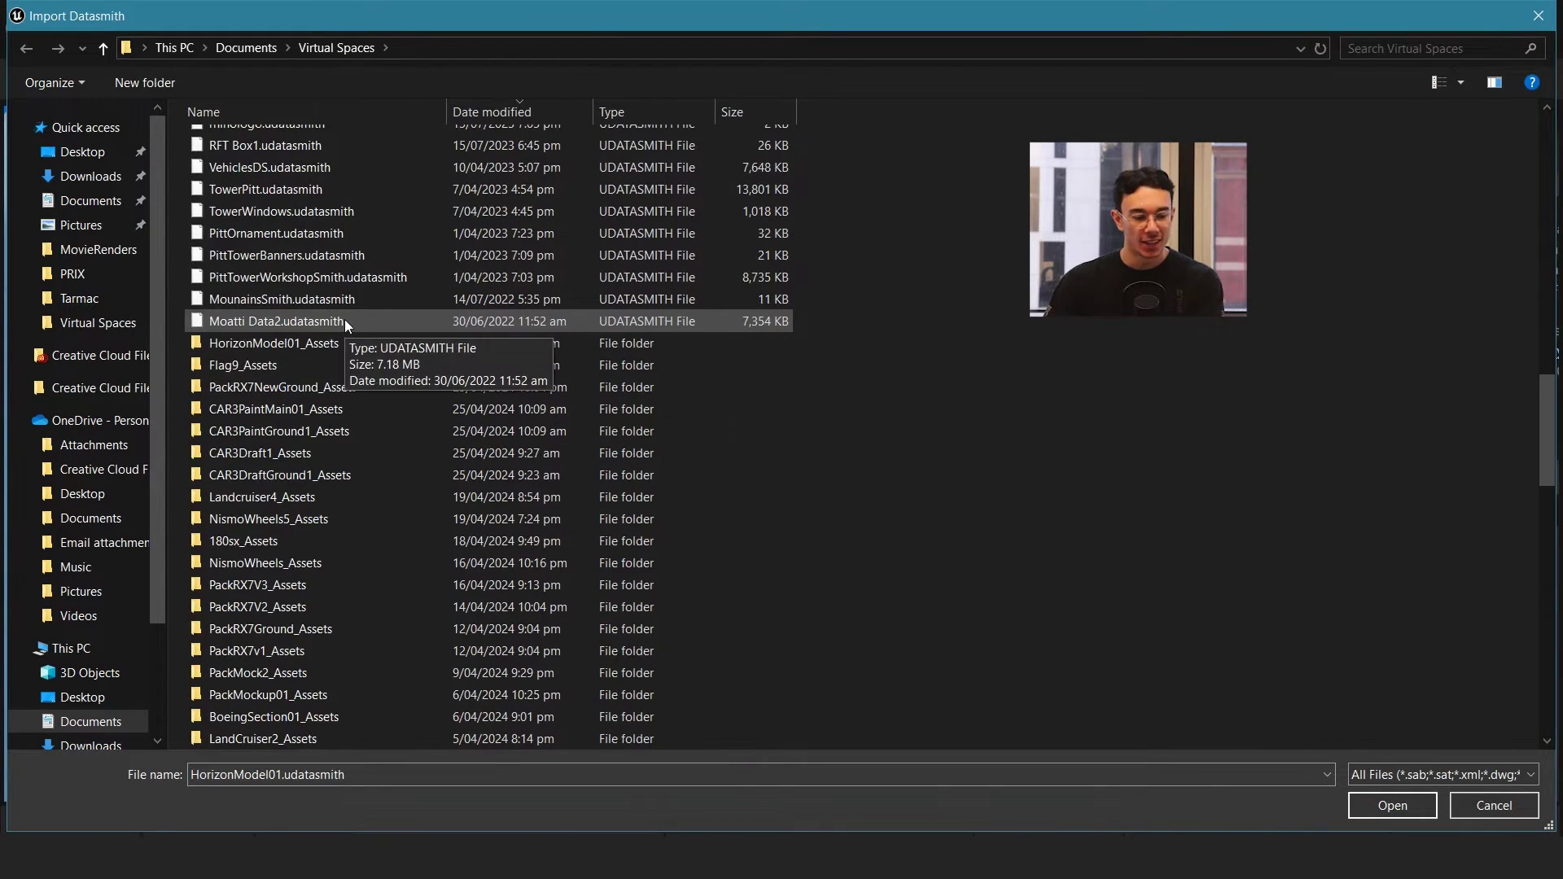
scroll(334, 383, "up", 3)
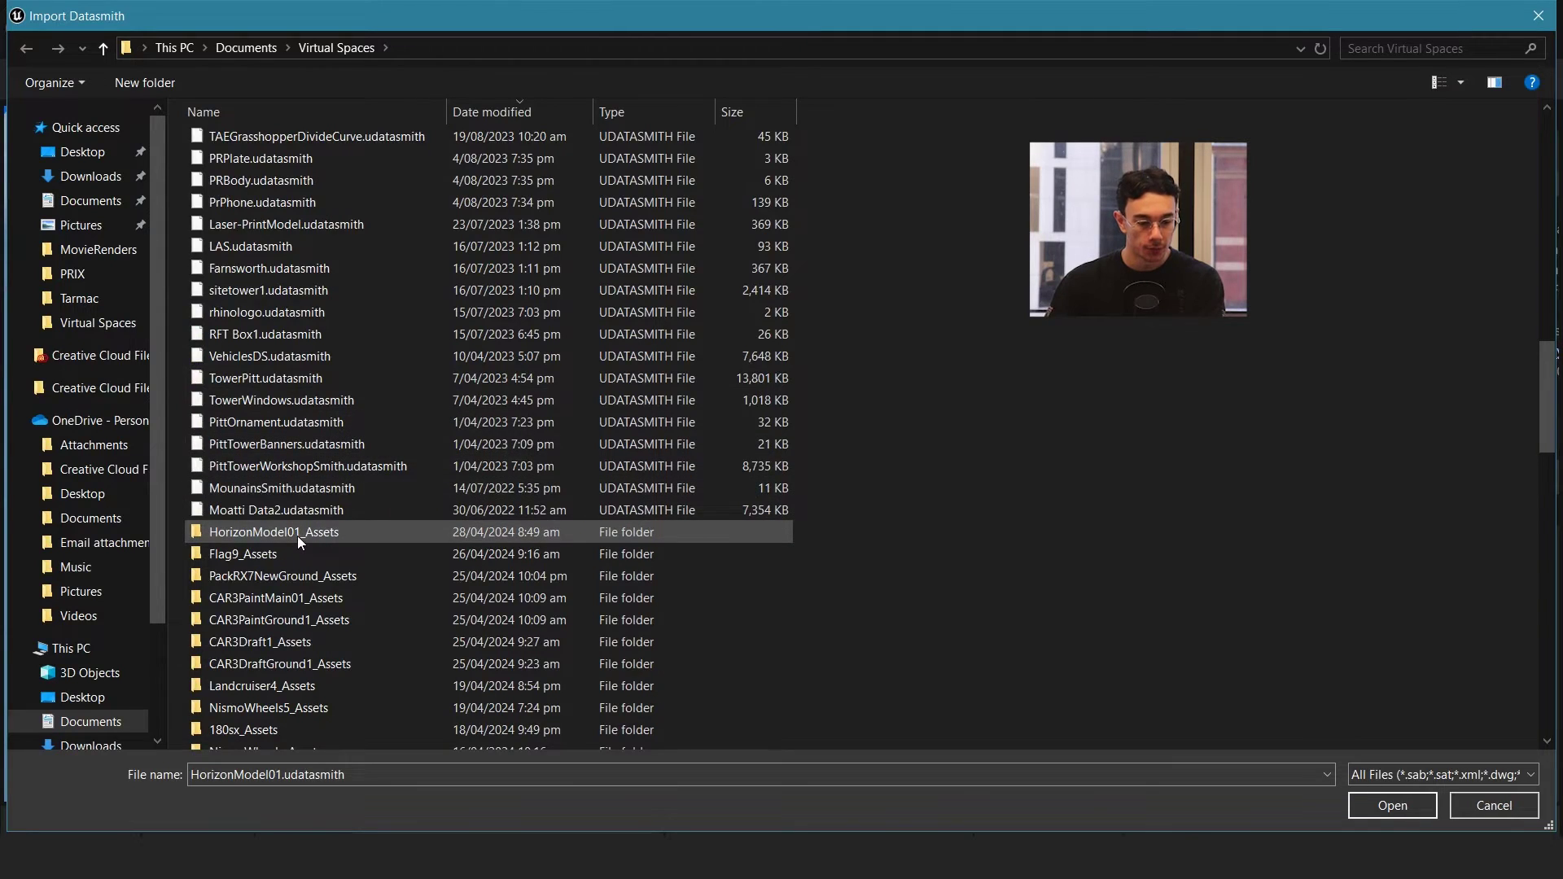
scroll(300, 531, "up", 12)
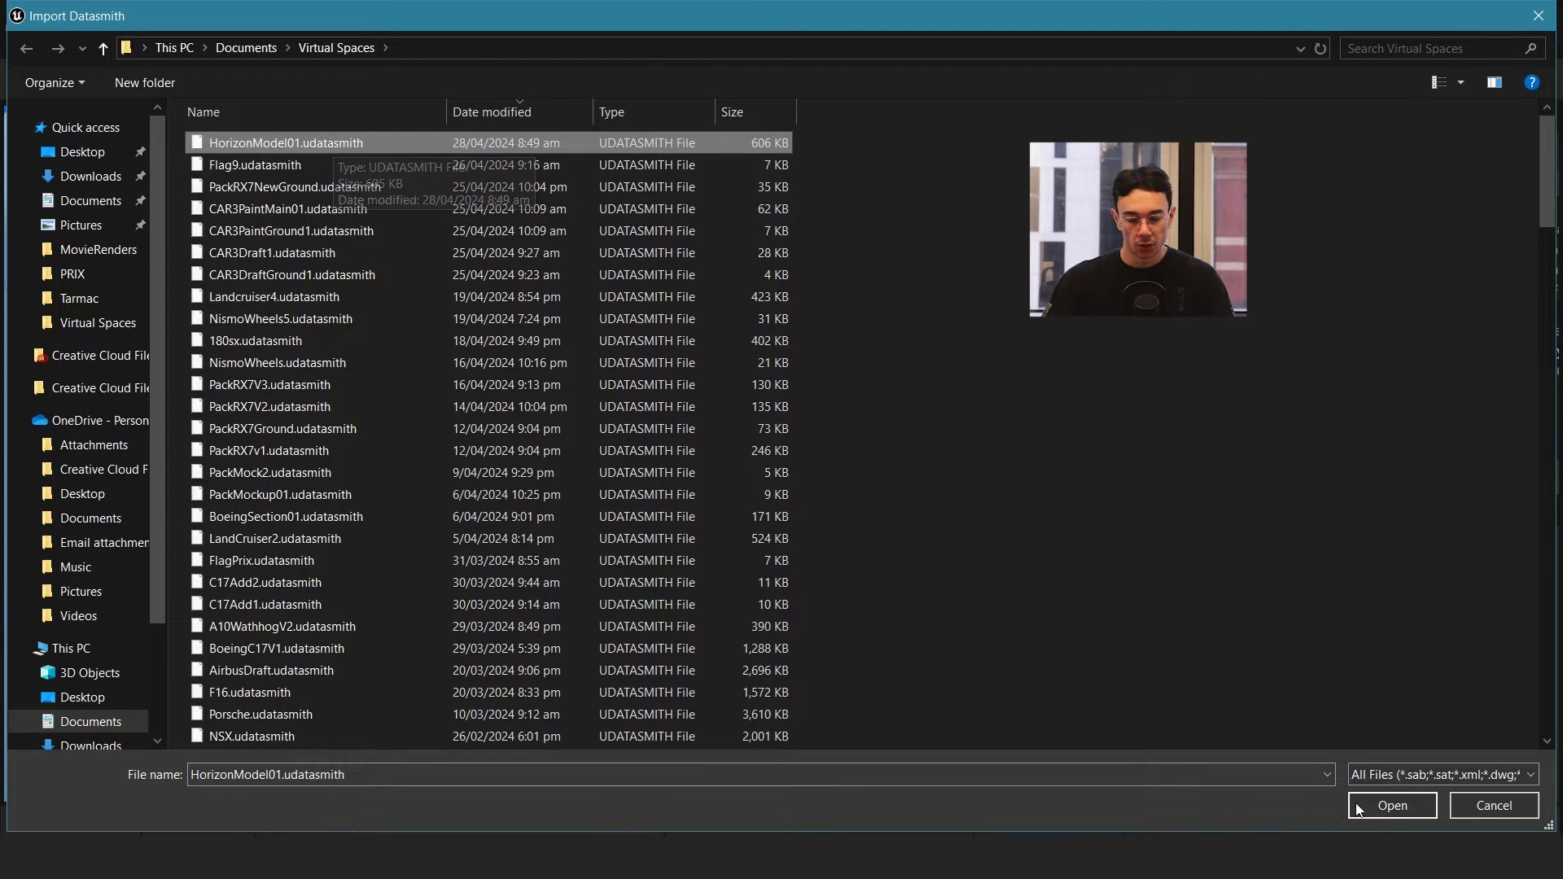
left_click(1389, 804)
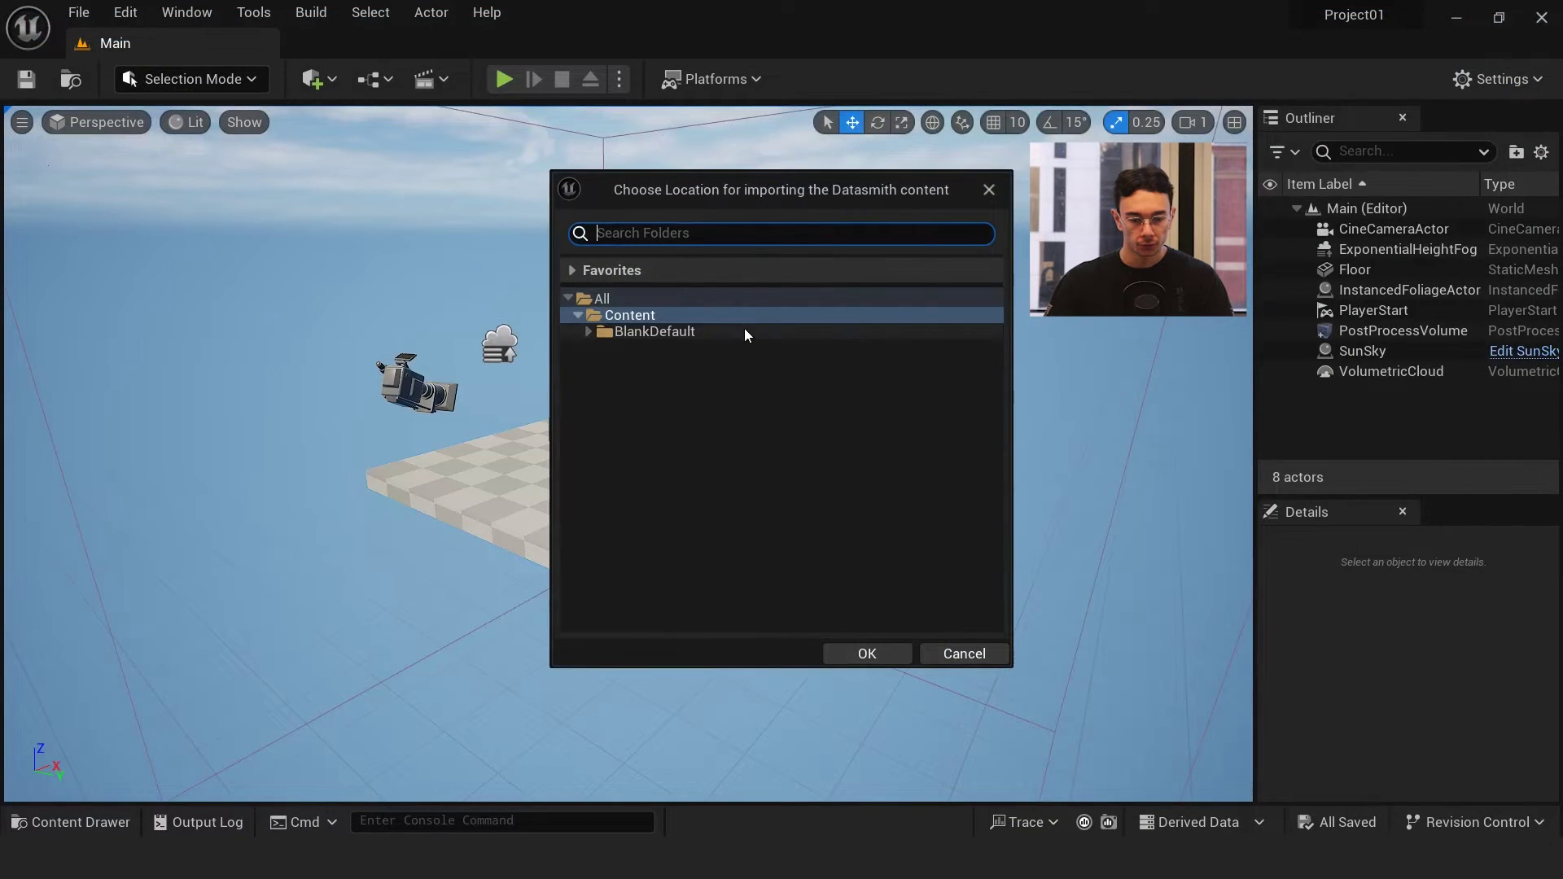
Create a folder named DatasmithImport under Content and choose it as the location for the imported content
right_click(700, 421)
left_click(724, 436)
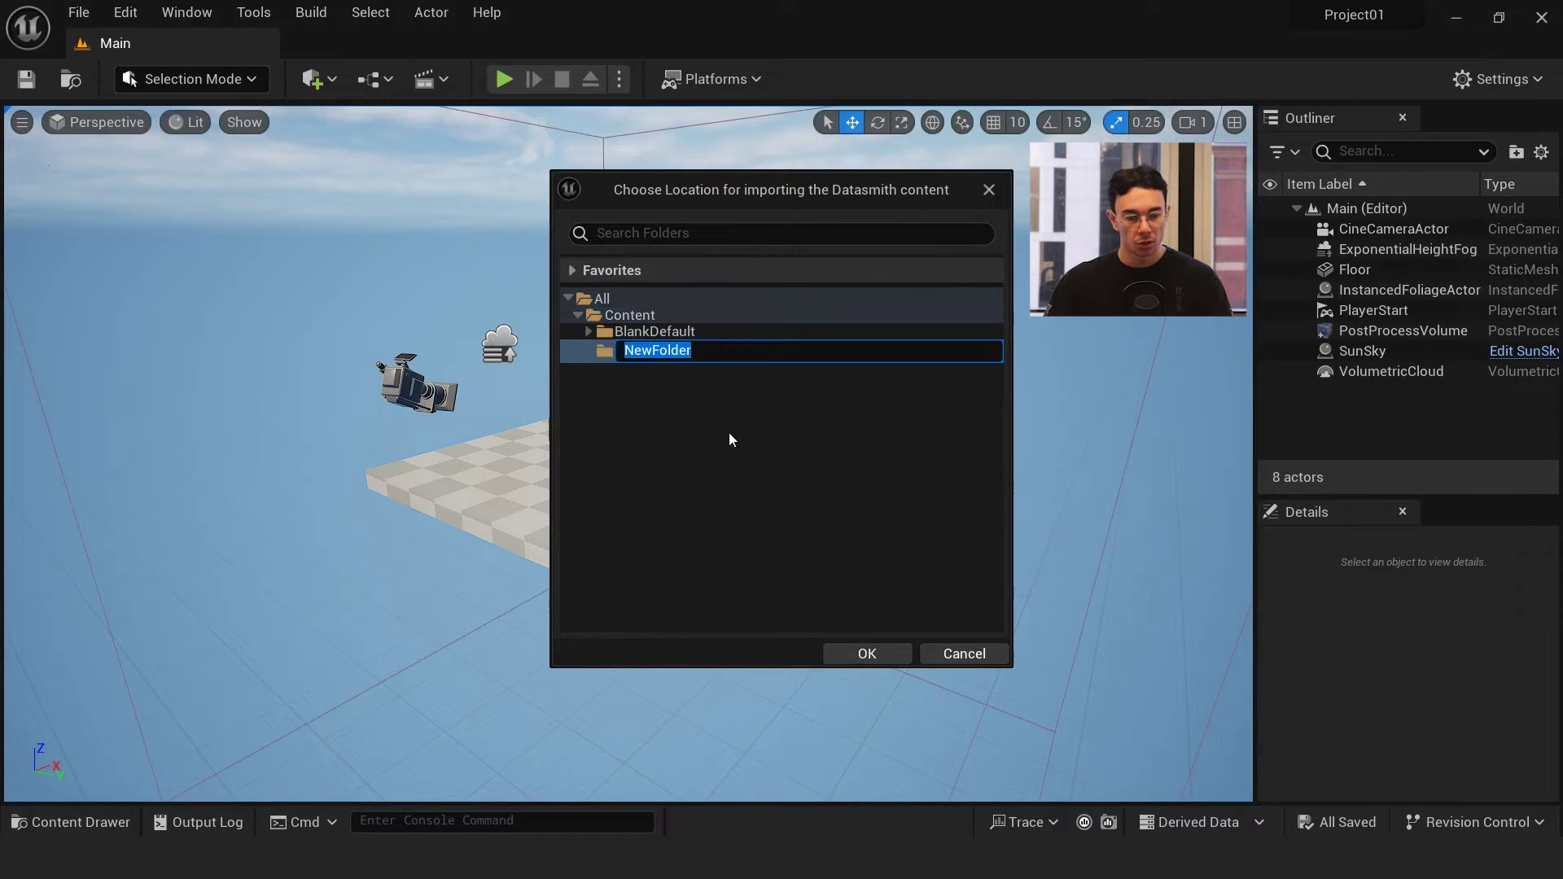
type("D")
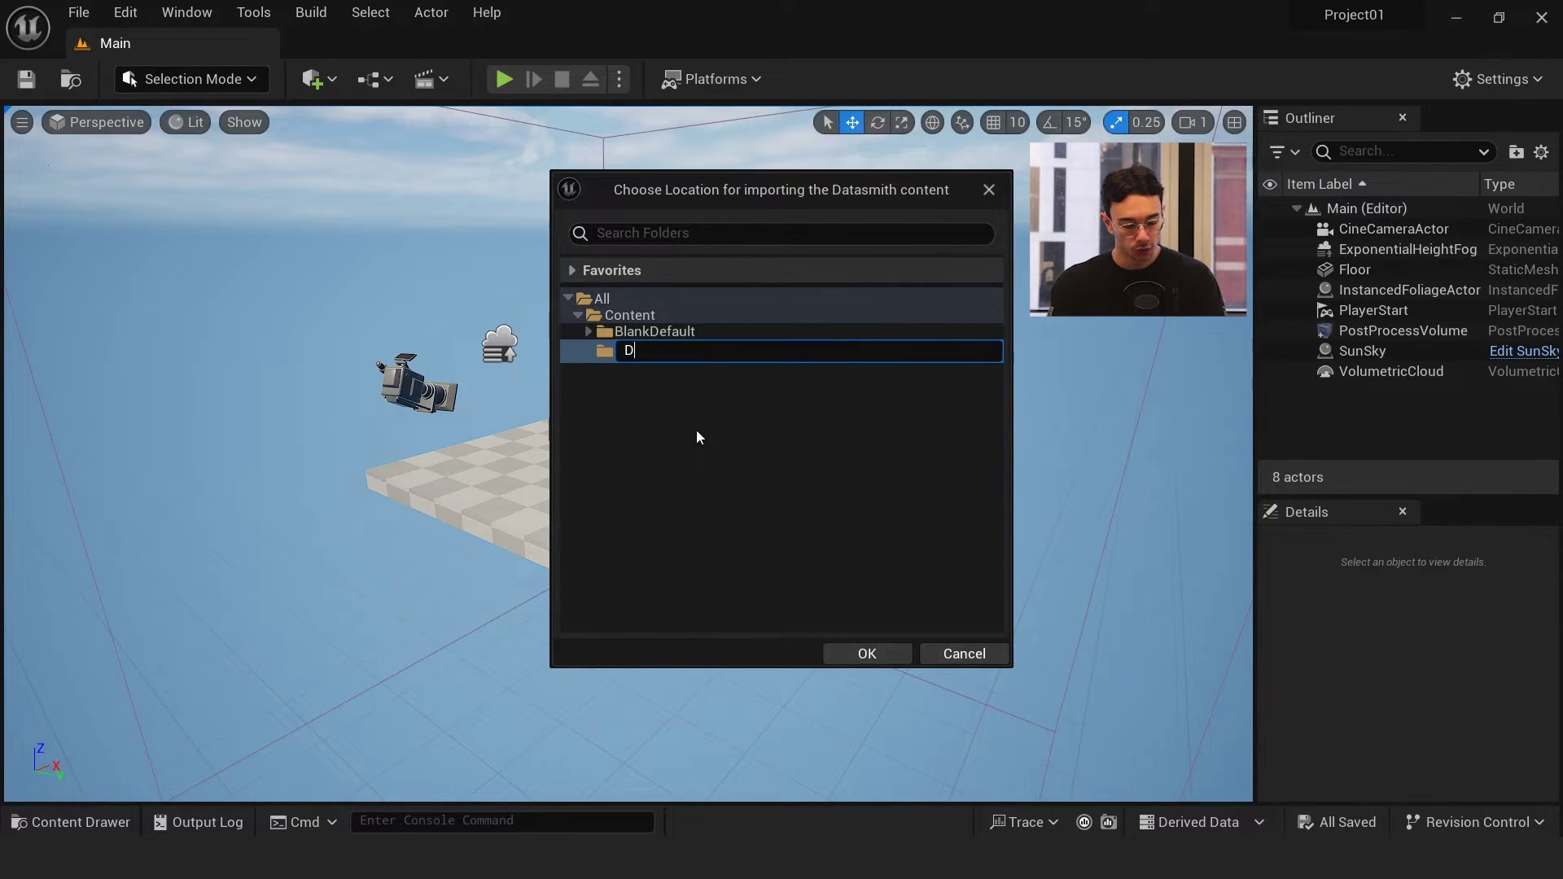
type("atasmithImport")
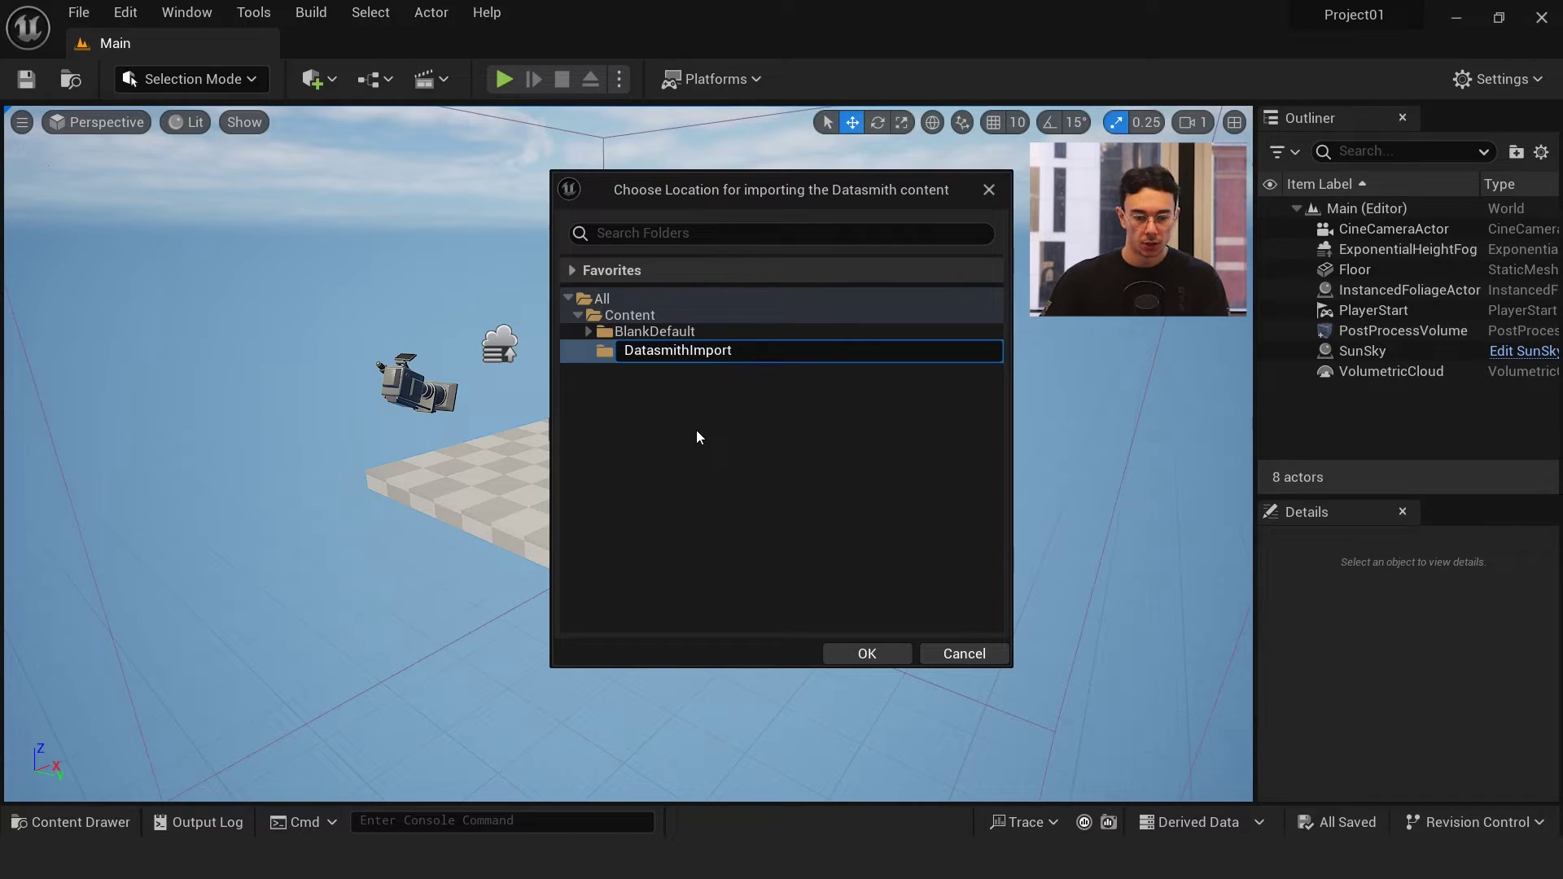
key("Return")
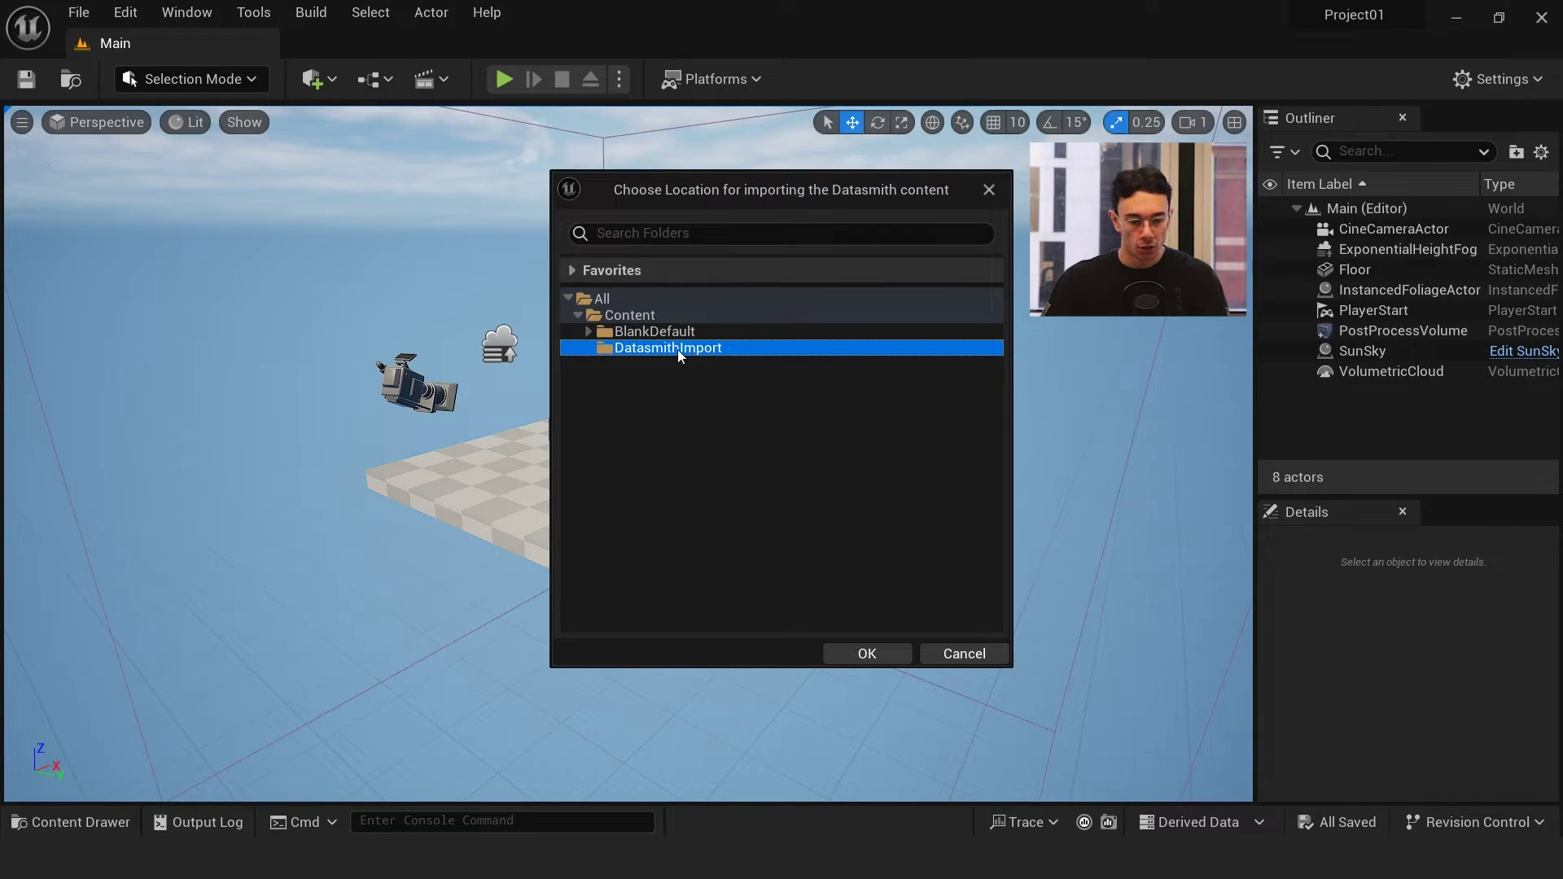
left_click(866, 654)
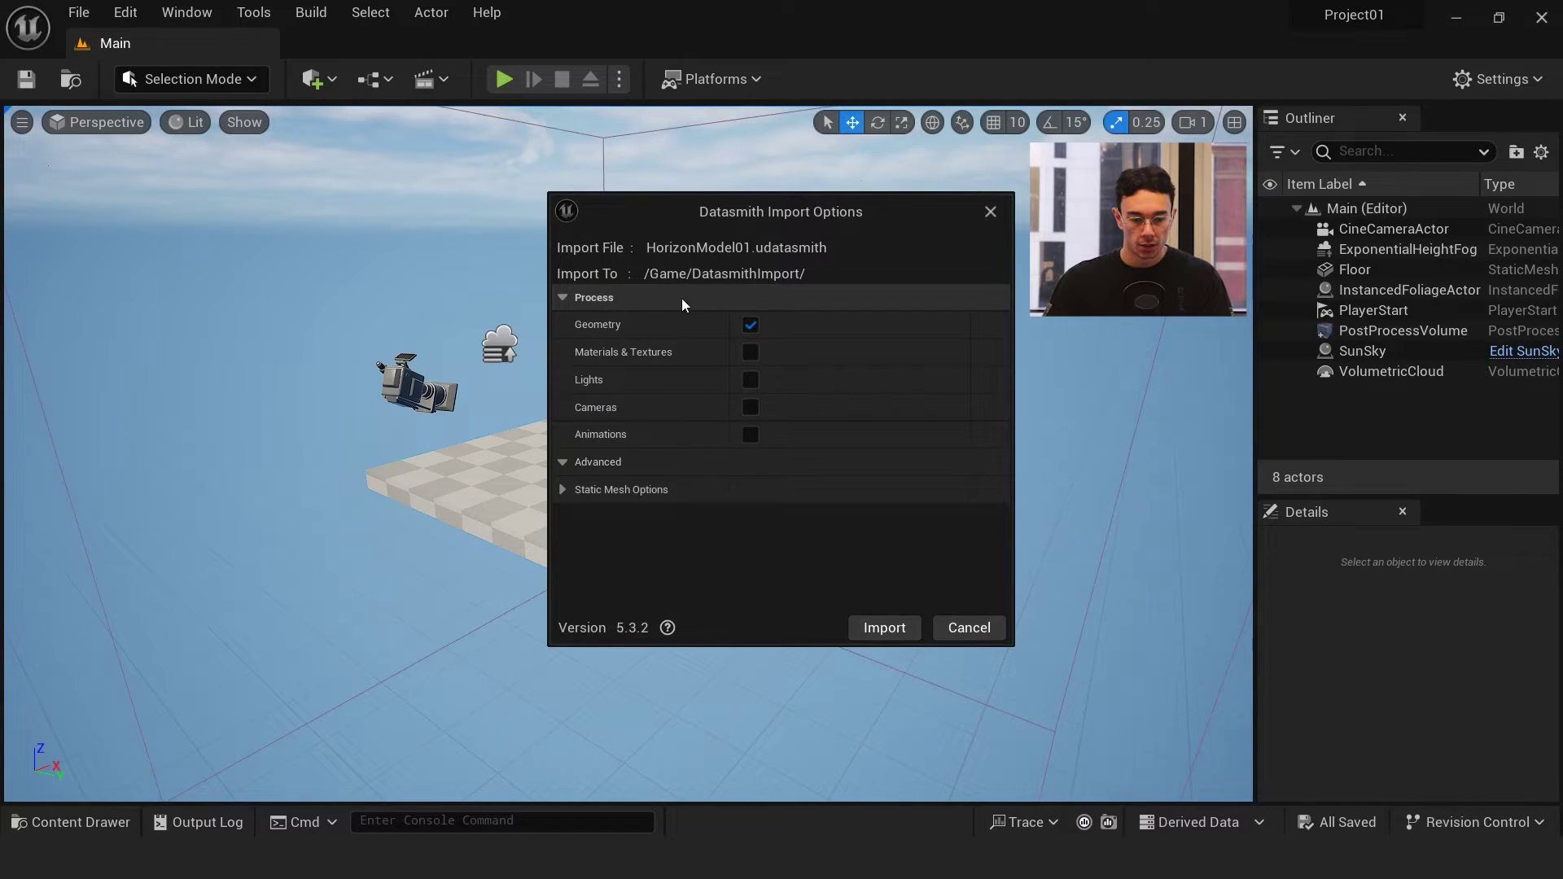
Enable Materials & Textures alongside Geometry, check the static mesh options, and import the Datasmith file
left_click(750, 353)
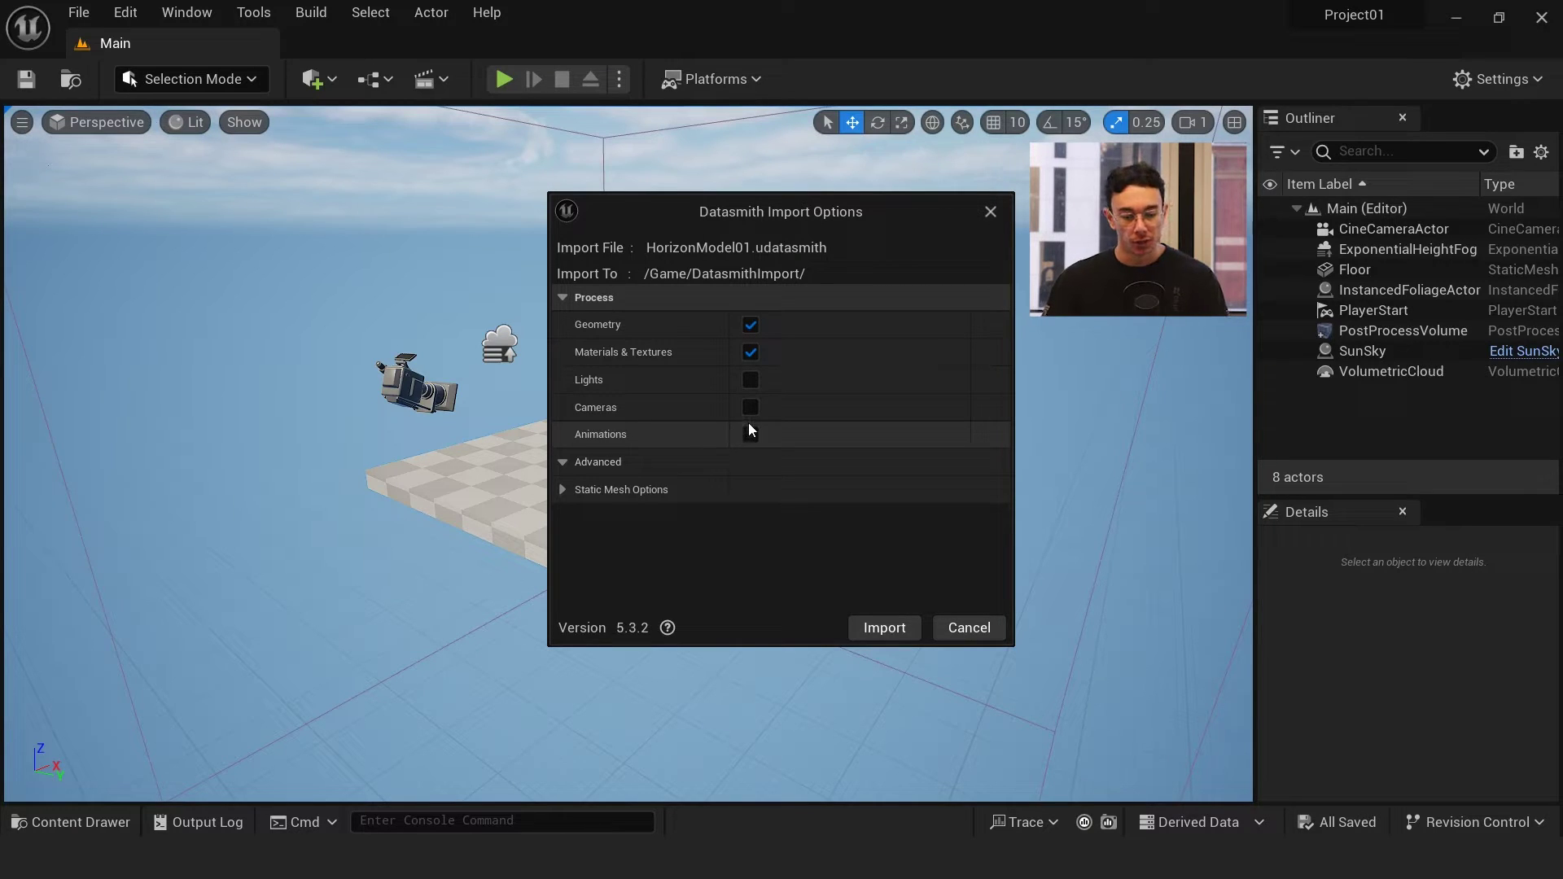
left_click(561, 487)
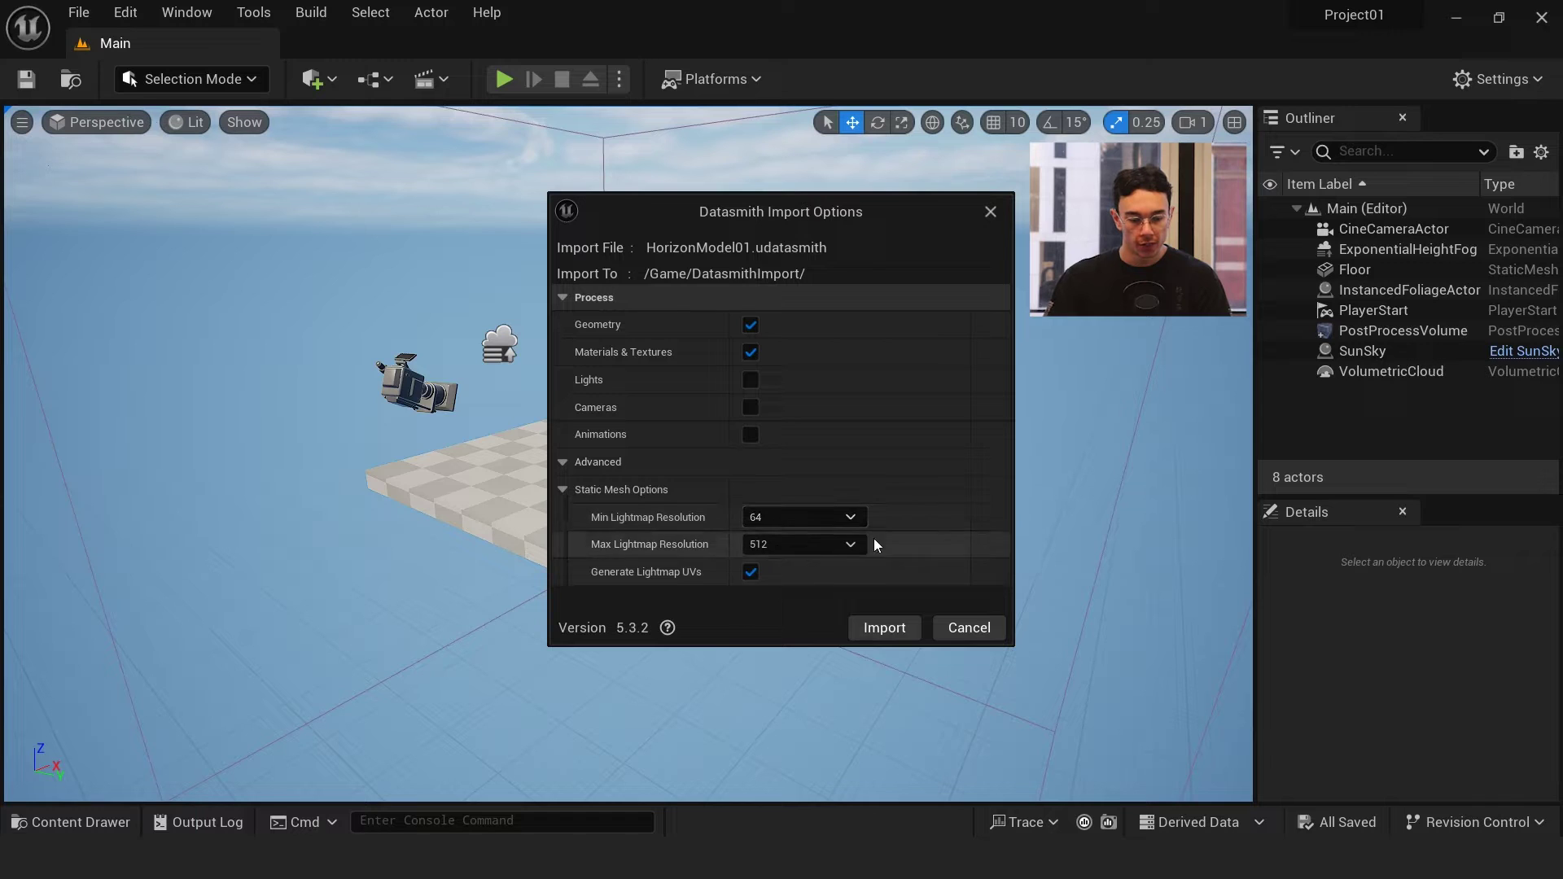
left_click(886, 634)
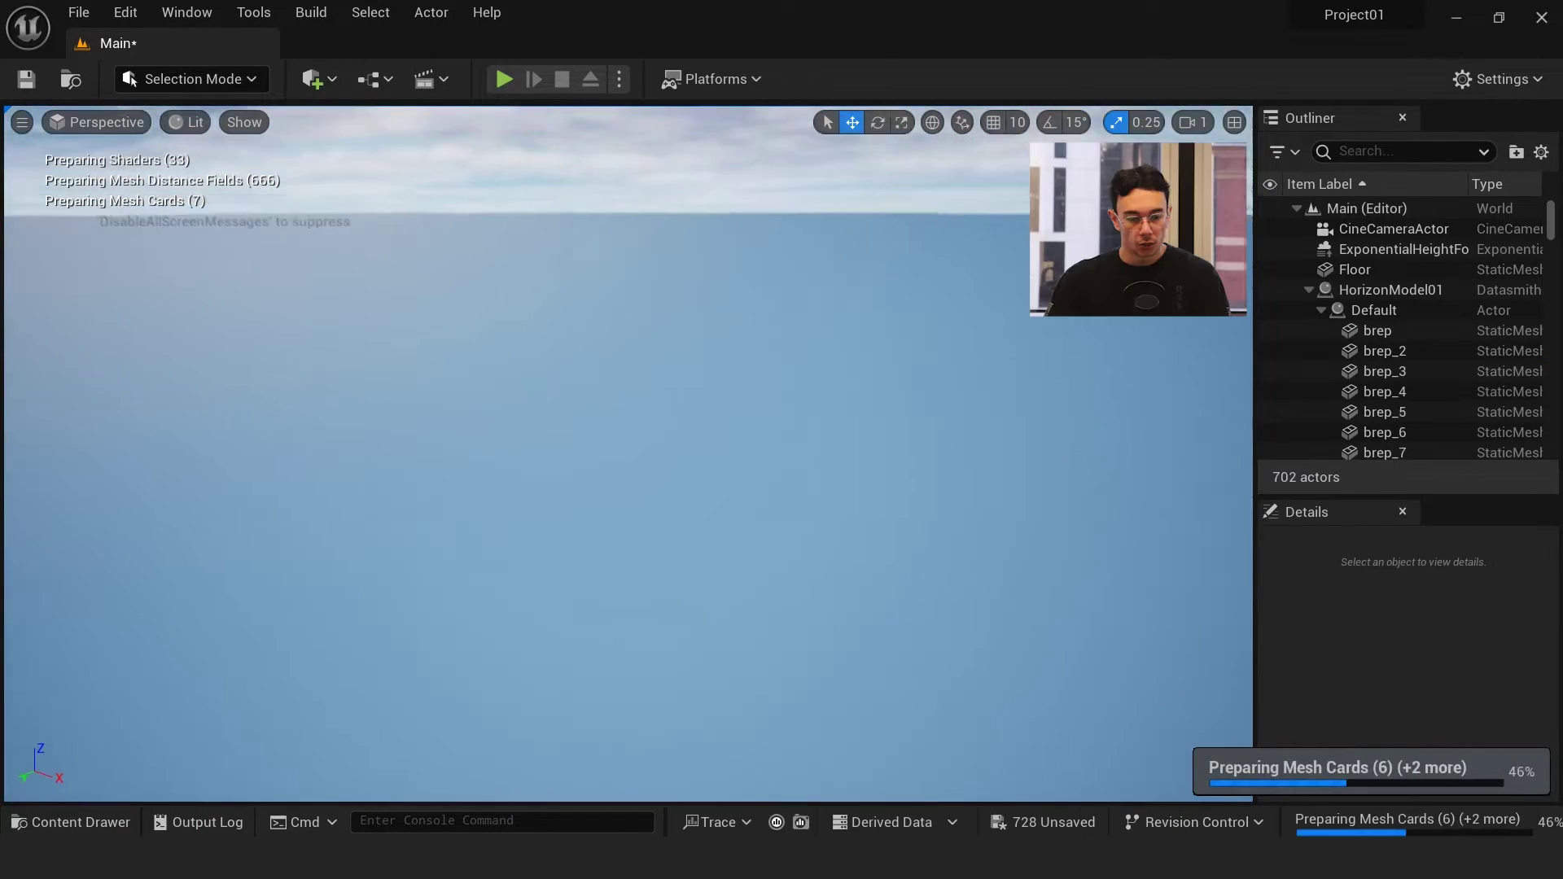
Delete the default checkered Floor in front of the imported house and one more leftover object near it
right_click_drag(627, 454, 566, 467)
right_click_drag(814, 323, 755, 319)
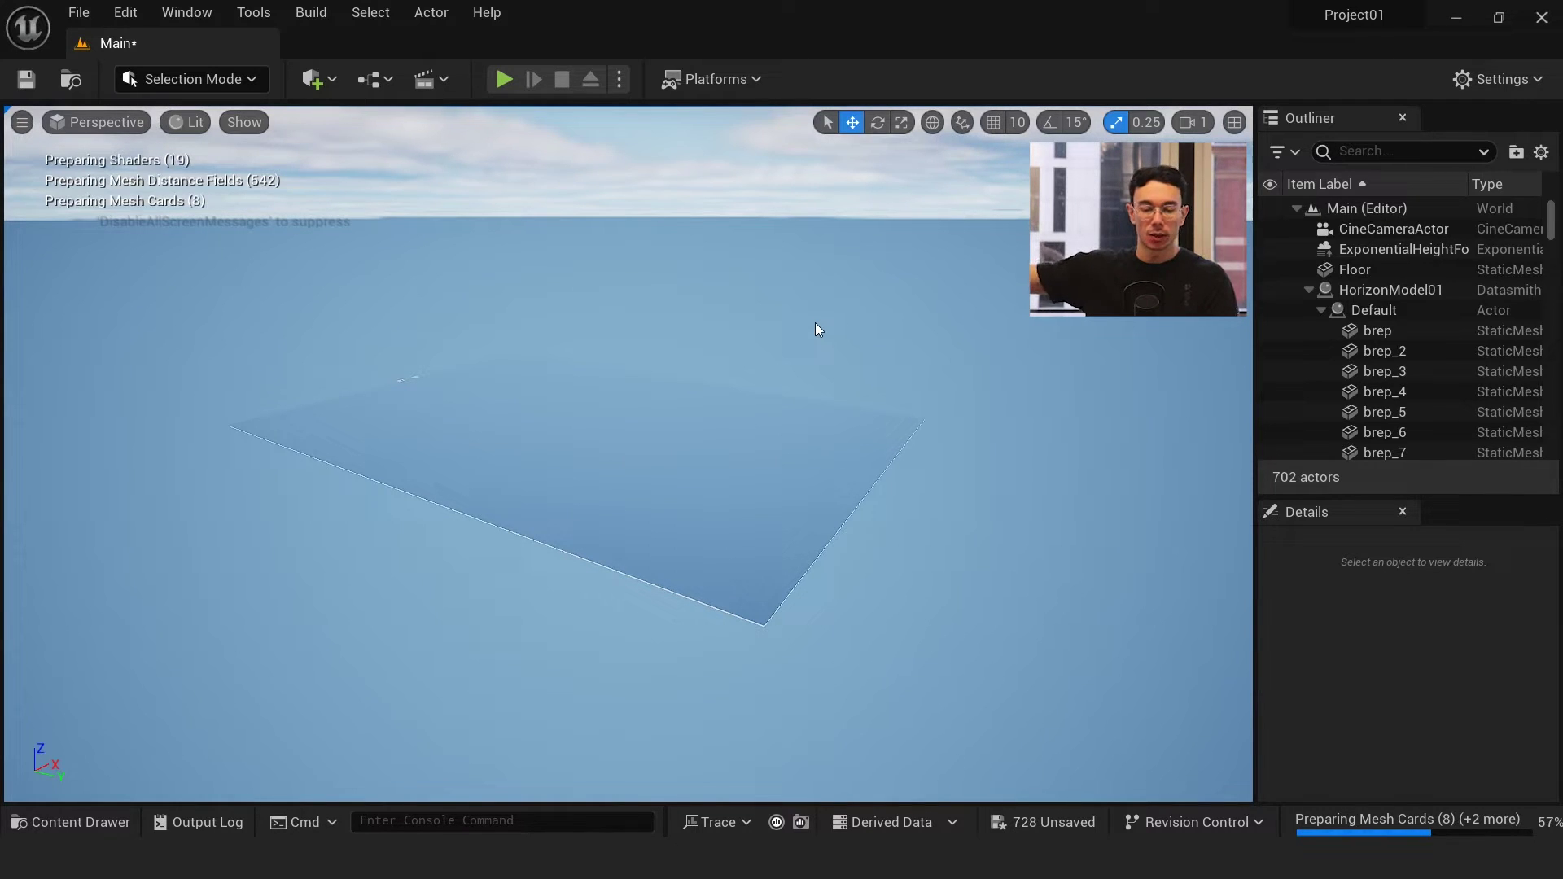
right_click_drag(814, 322, 692, 277)
scroll(814, 323, "up", 2)
key("w")
scroll(733, 269, "down", 3)
key("w")
scroll(765, 273, "down", 2)
right_click_drag(816, 375, 817, 374)
right_click_drag(551, 440, 551, 440)
left_click(552, 468)
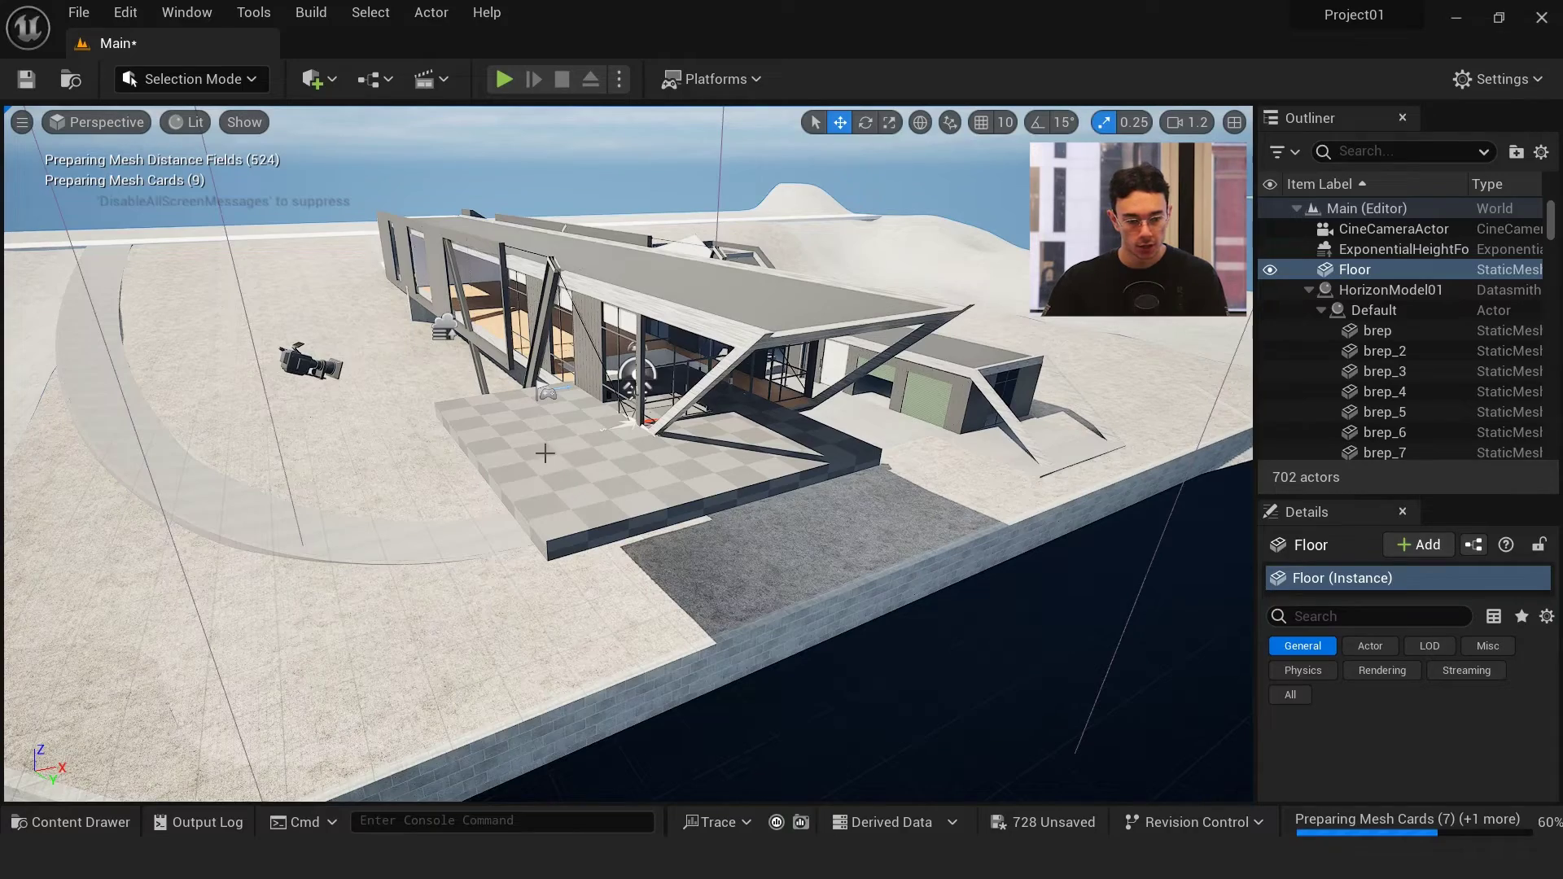
key("Delete")
right_click_drag(559, 454, 513, 417)
left_click(308, 242)
key("Delete")
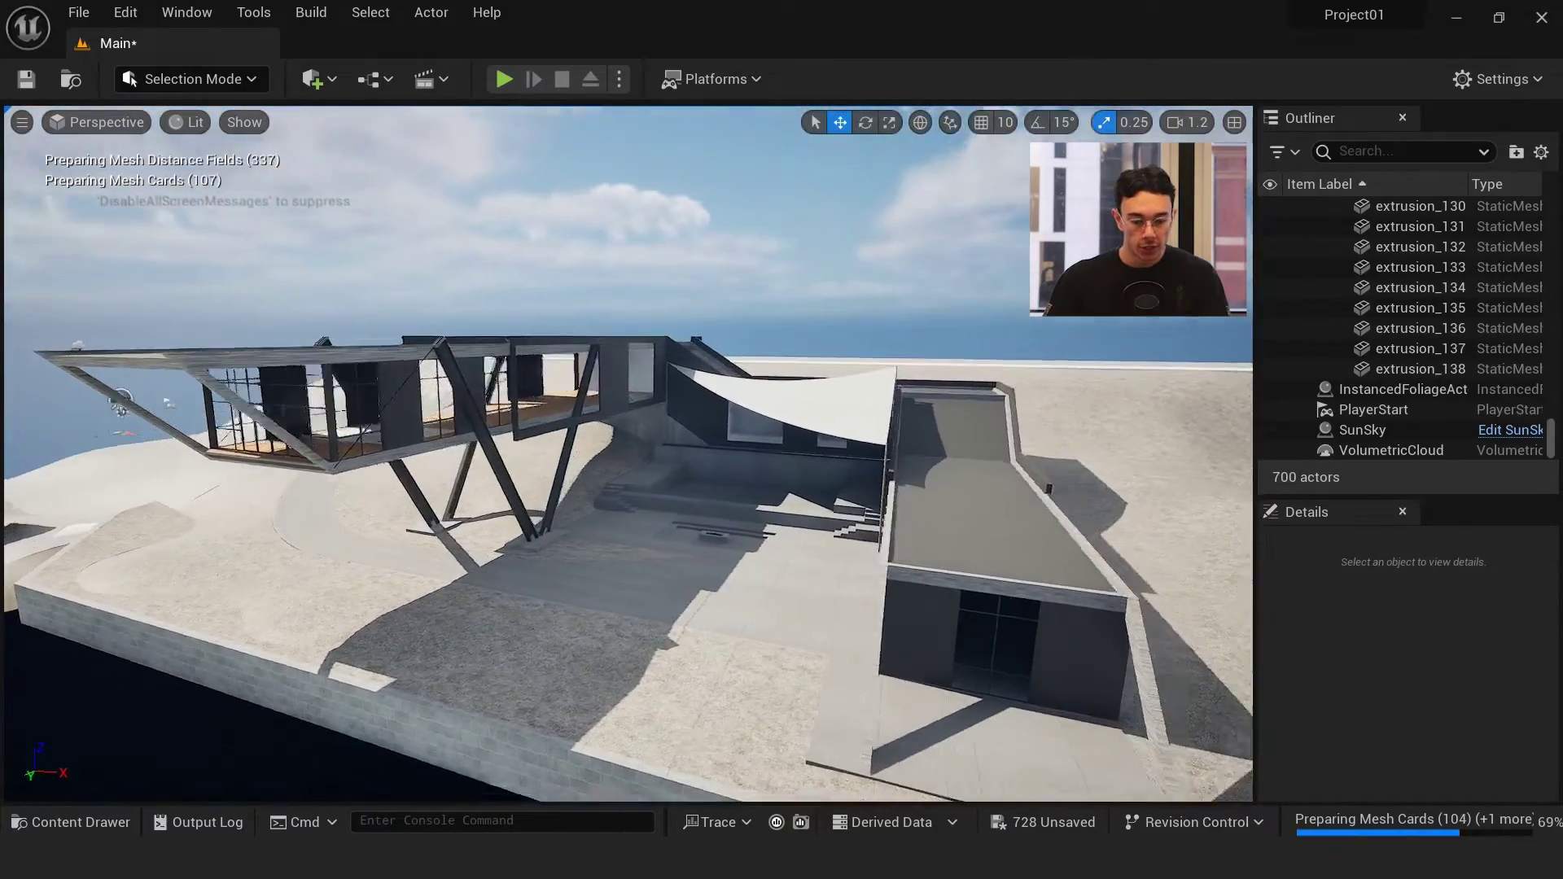
Enlarge the Outliner and collapse Structure and another expanded group of the imported model
right_click_drag(628, 454, 464, 480)
right_click_drag(558, 454, 557, 453)
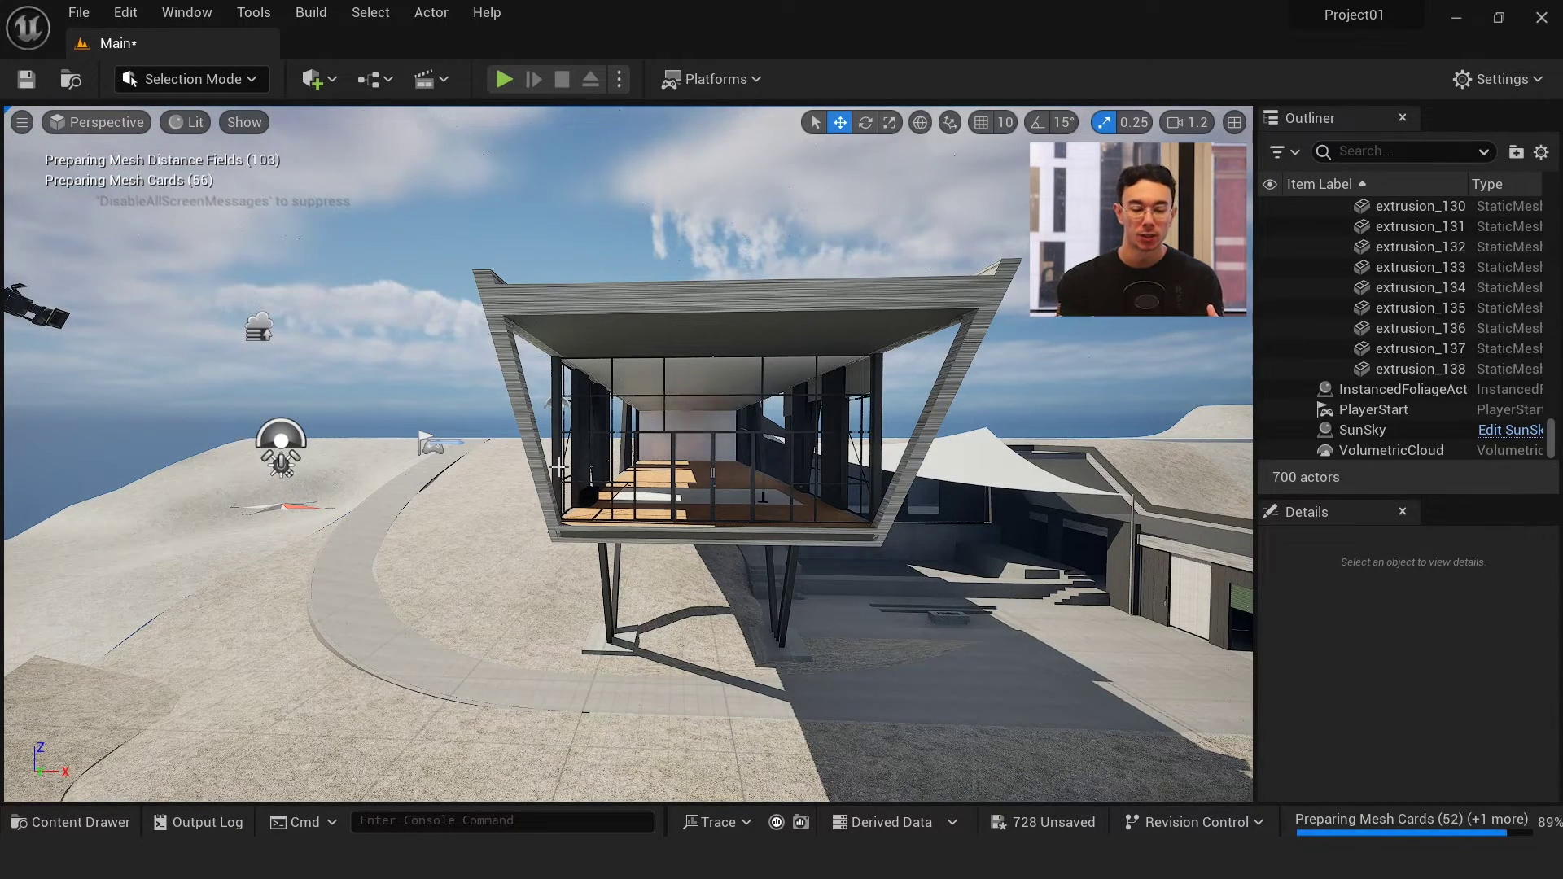
right_click_drag(853, 410, 852, 410)
left_click_drag(1398, 498, 1398, 744)
scroll(1437, 475, "up", 5)
scroll(1393, 447, "up", 10)
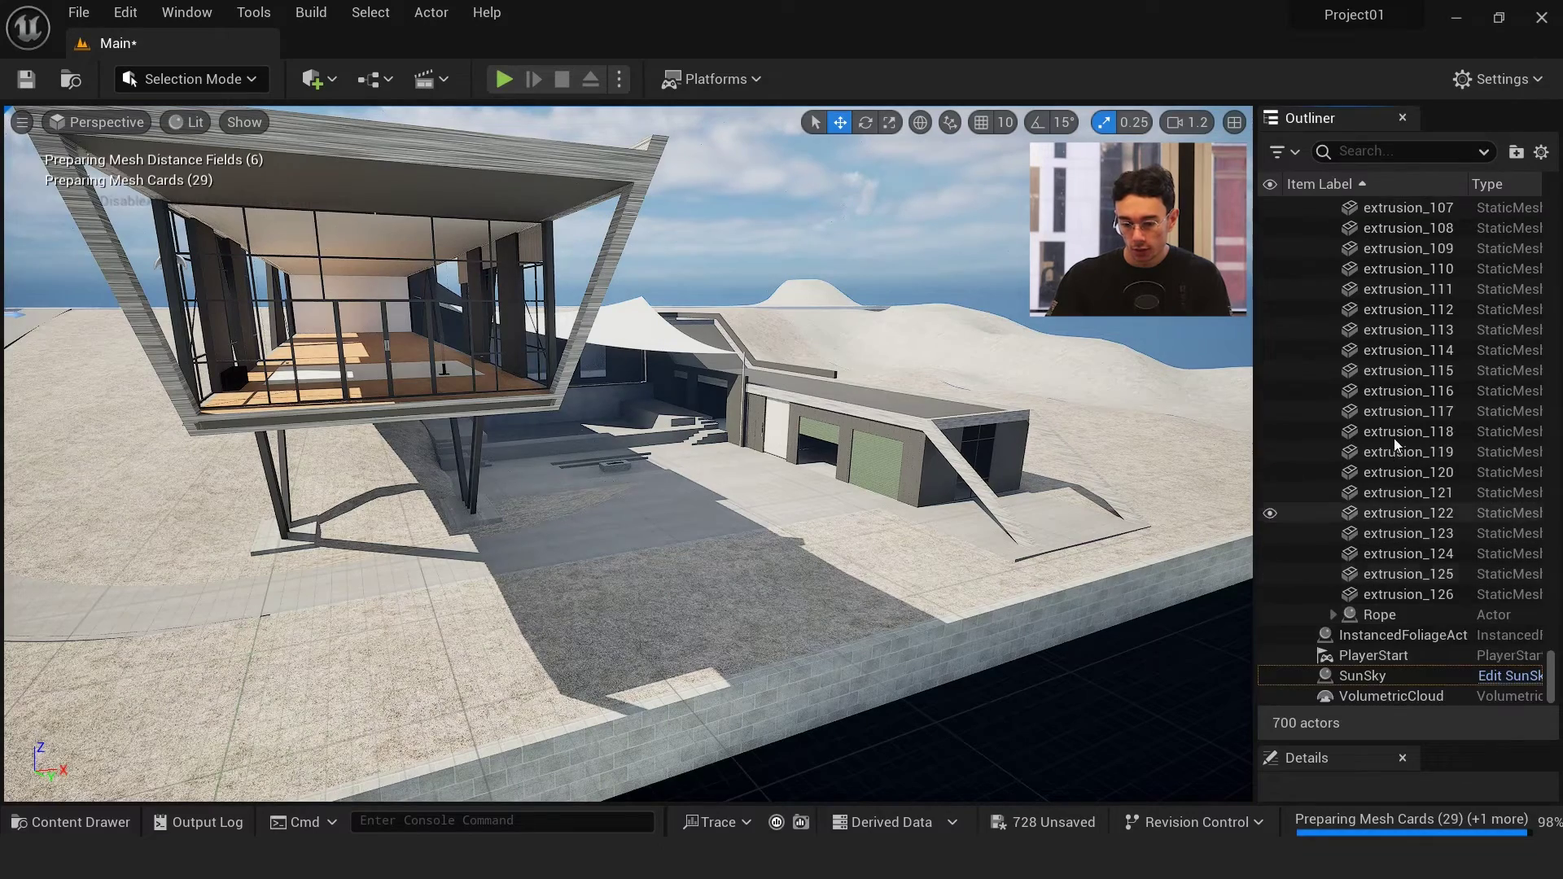
left_click(1321, 541)
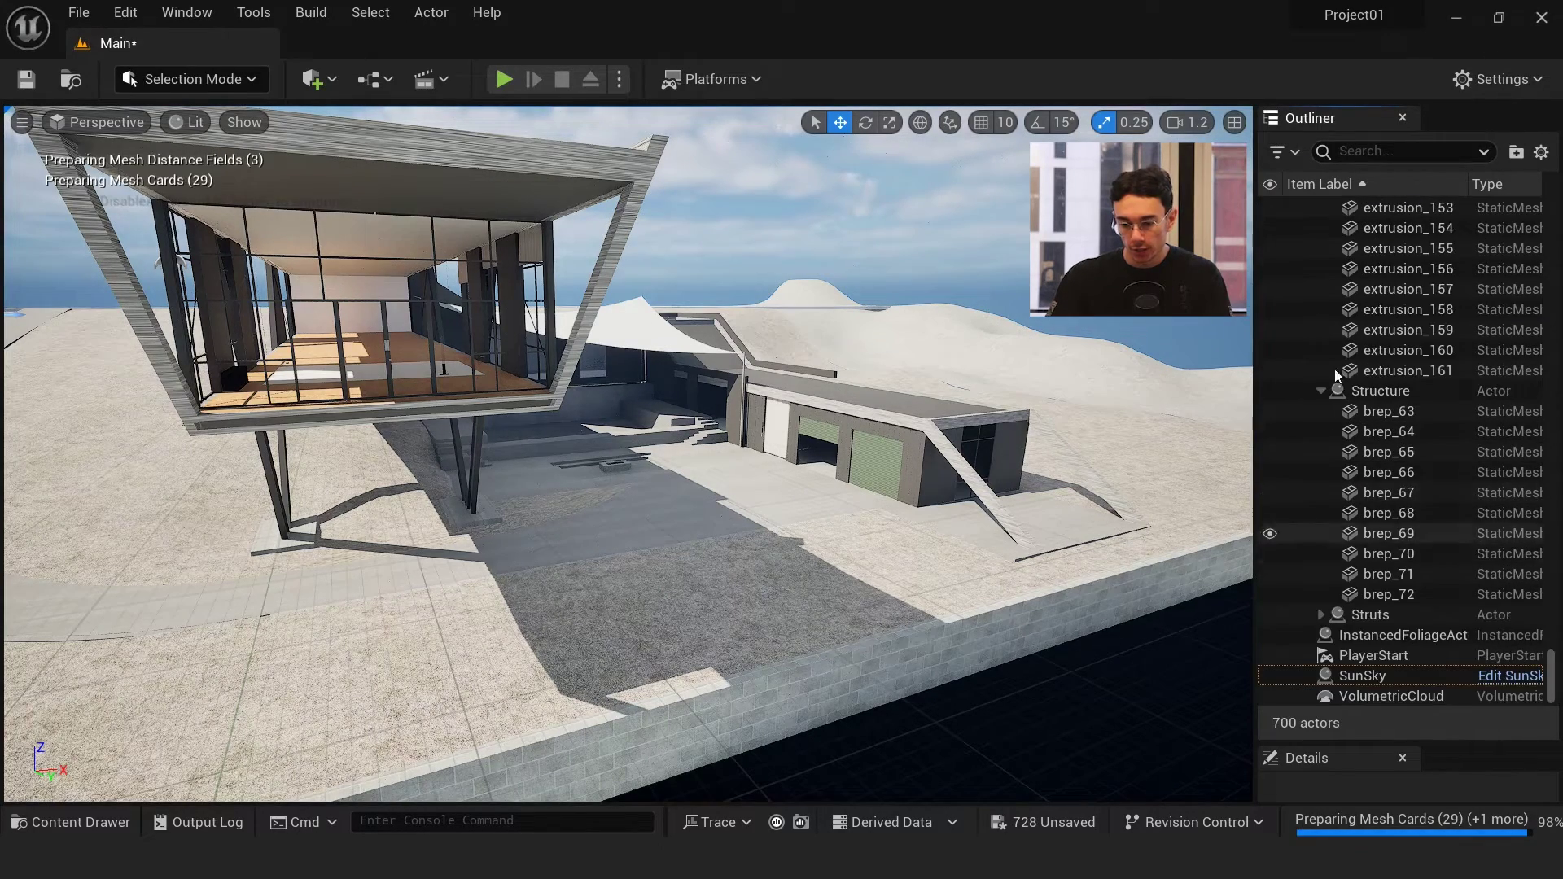
left_click(1320, 394)
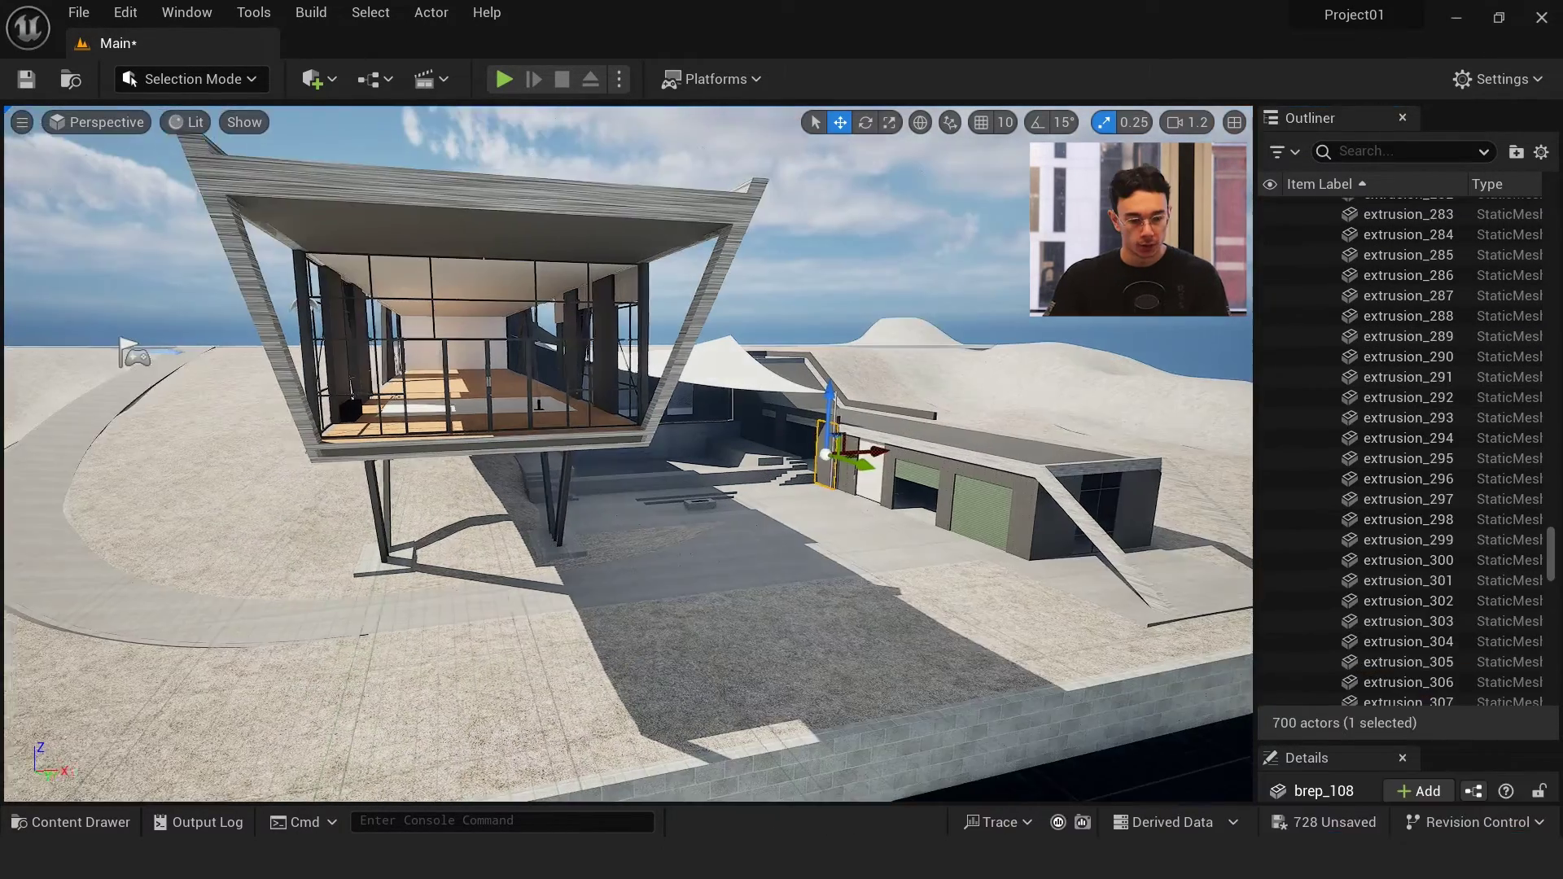
Select a glass pane in the house facade, trace it in the Outliner, and select its parent group Glass
right_click_drag(827, 450, 944, 440)
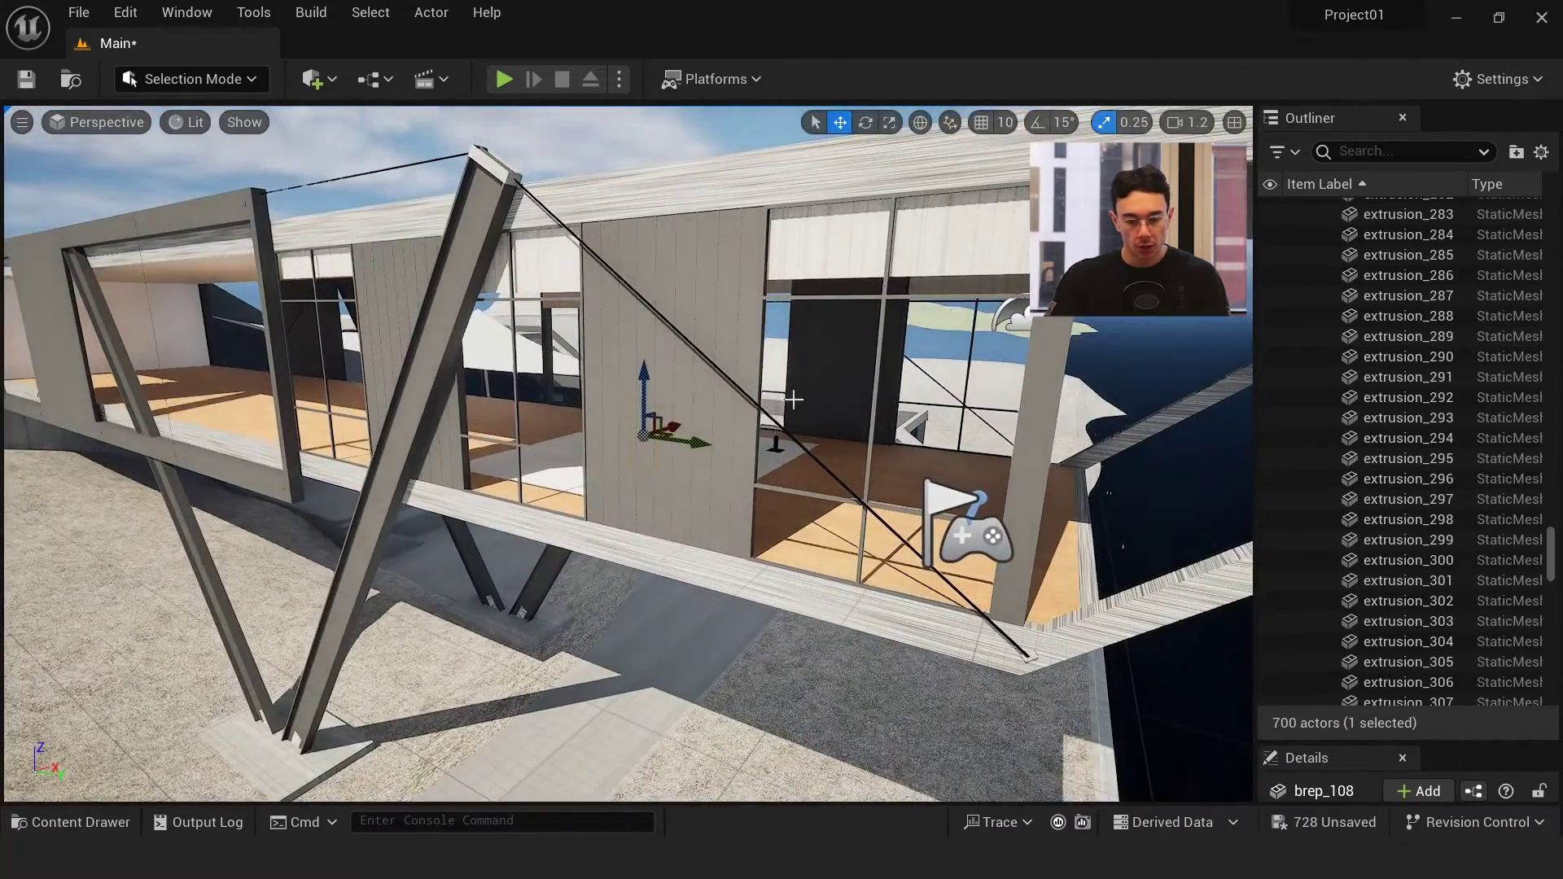
left_click(824, 388)
right_click_drag(823, 387, 1224, 352)
scroll(1326, 366, "up", 6)
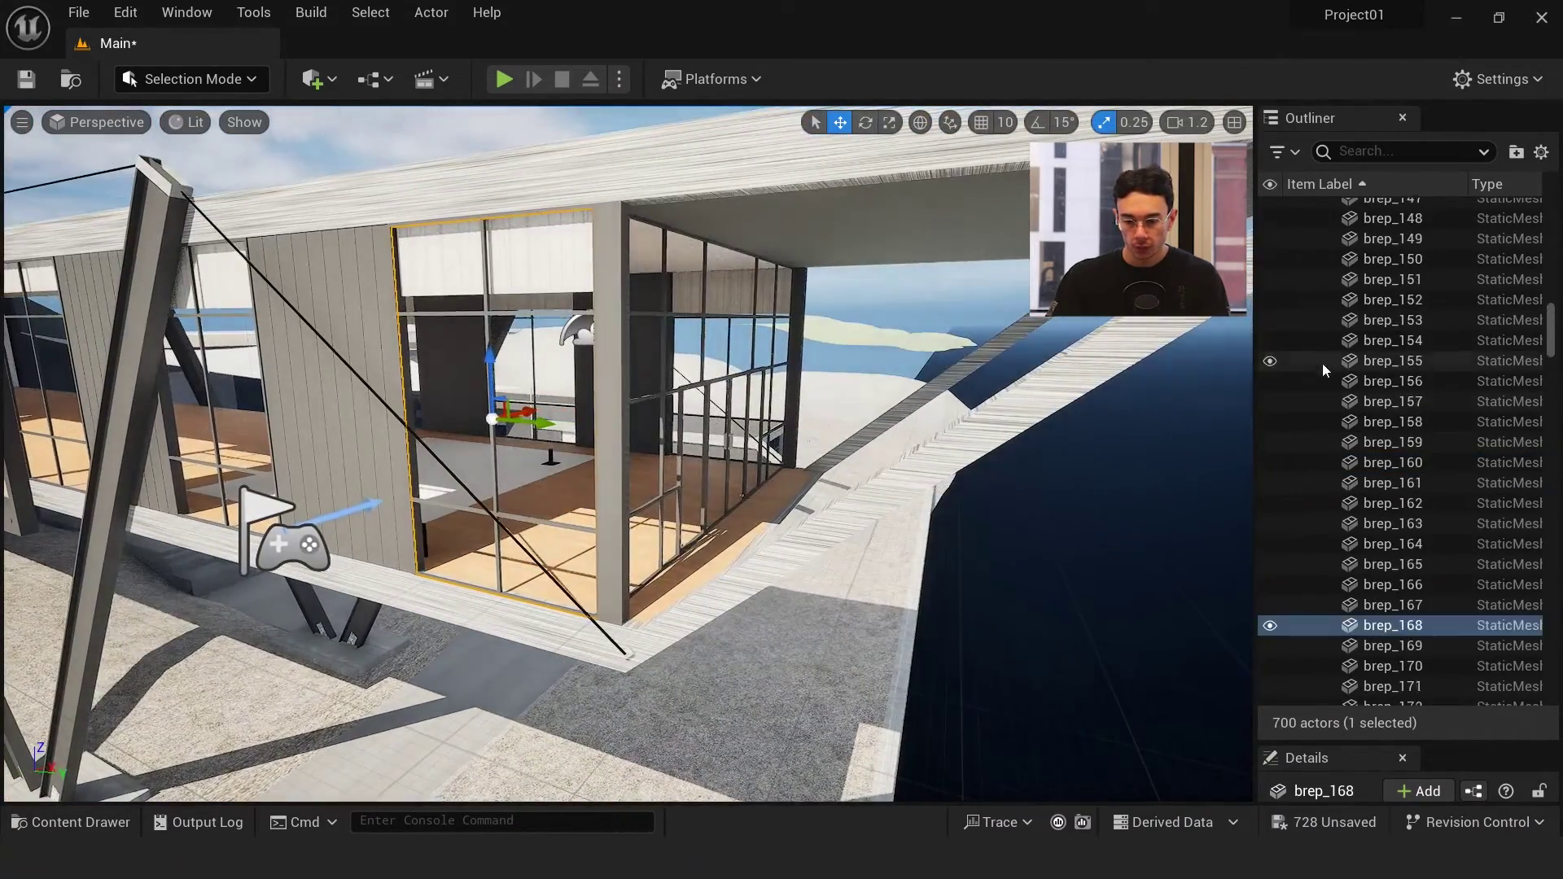
left_click(1360, 413)
left_click(1382, 492)
scroll(1380, 403, "up", 9)
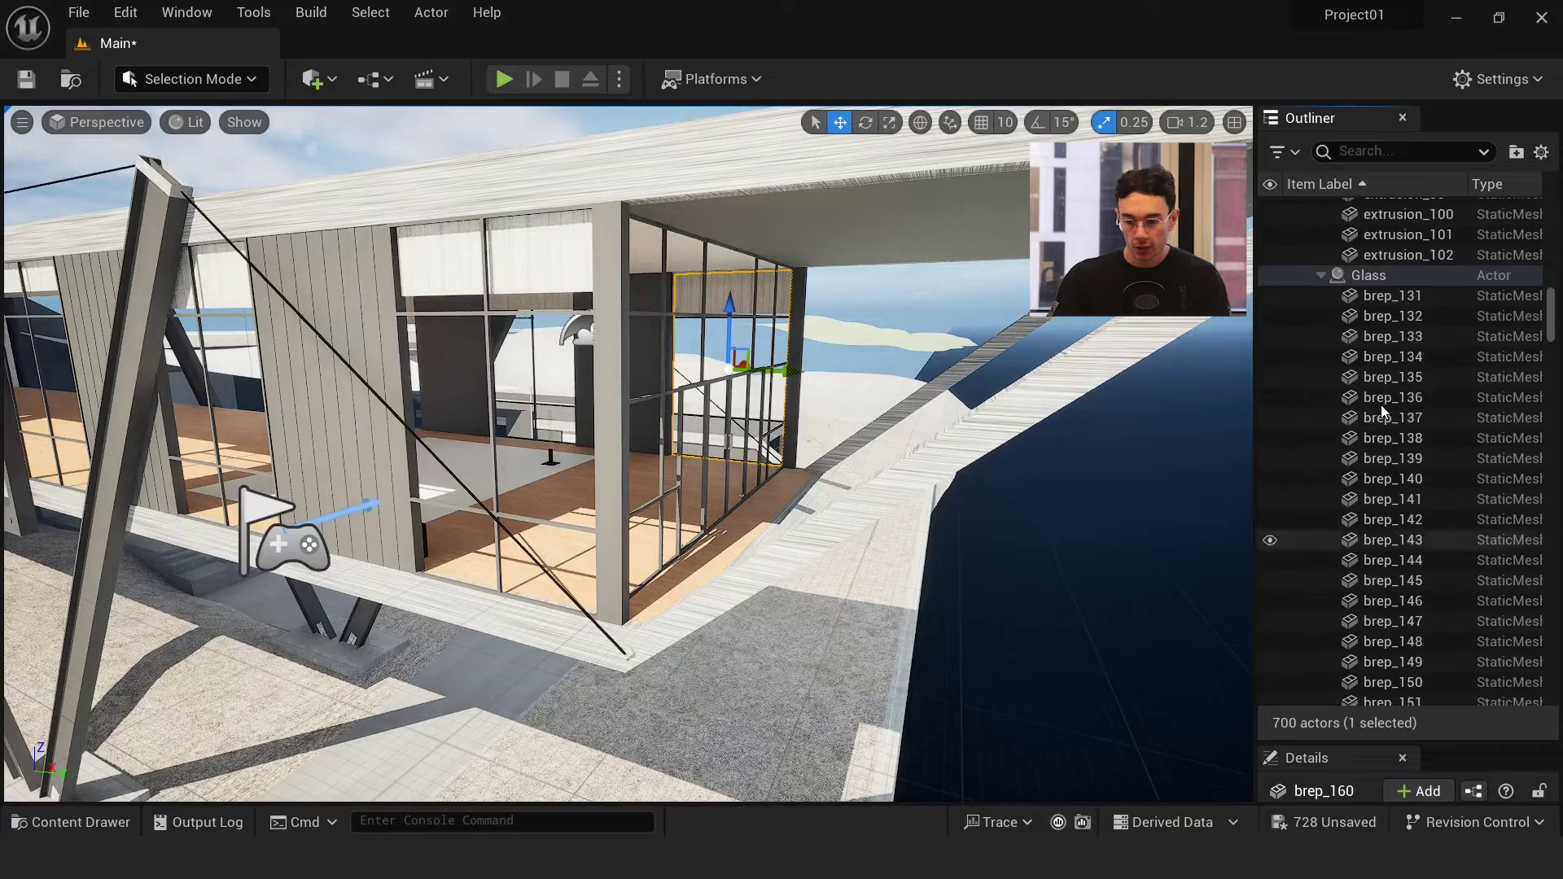
left_click(1373, 465)
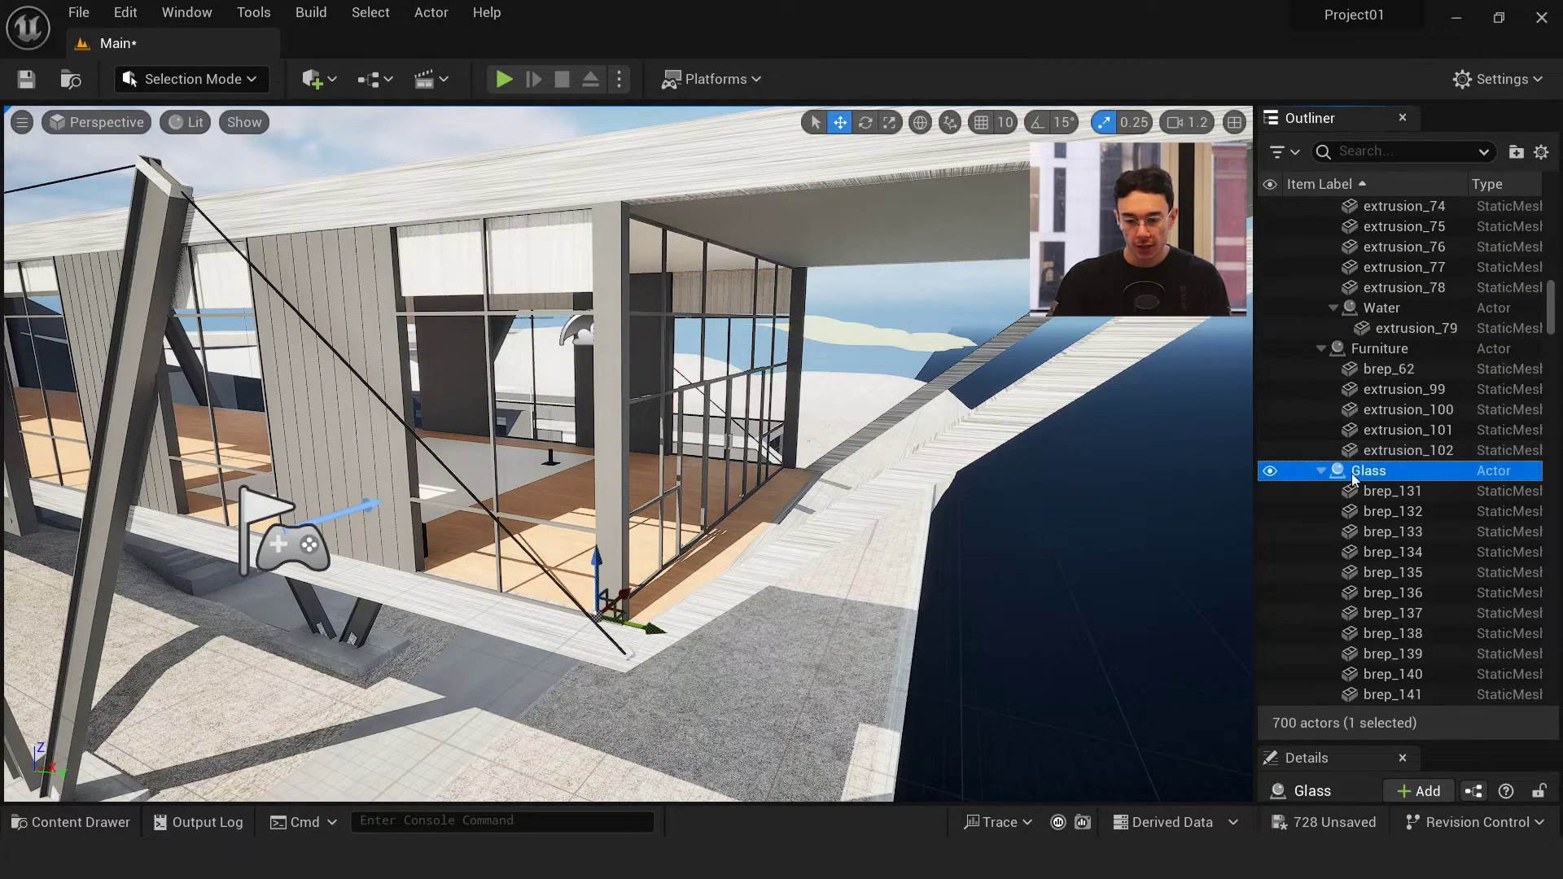
Check what the Glass group contains by hiding and showing it, and collapse and expand its list
left_click(1270, 472)
left_click(1270, 473)
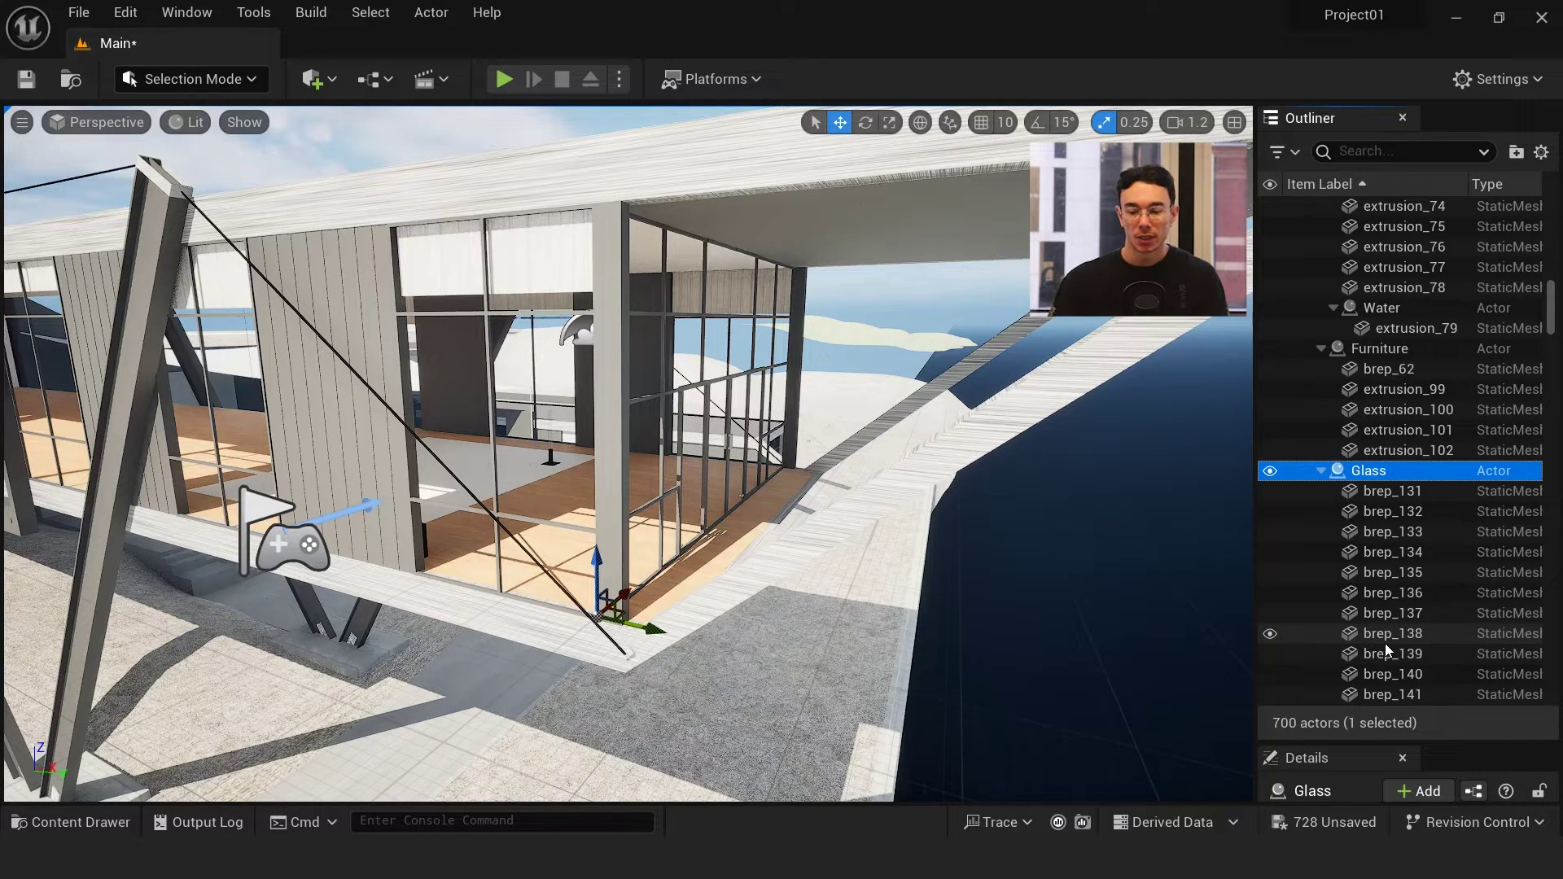
left_click(1321, 471)
double_click(1321, 471)
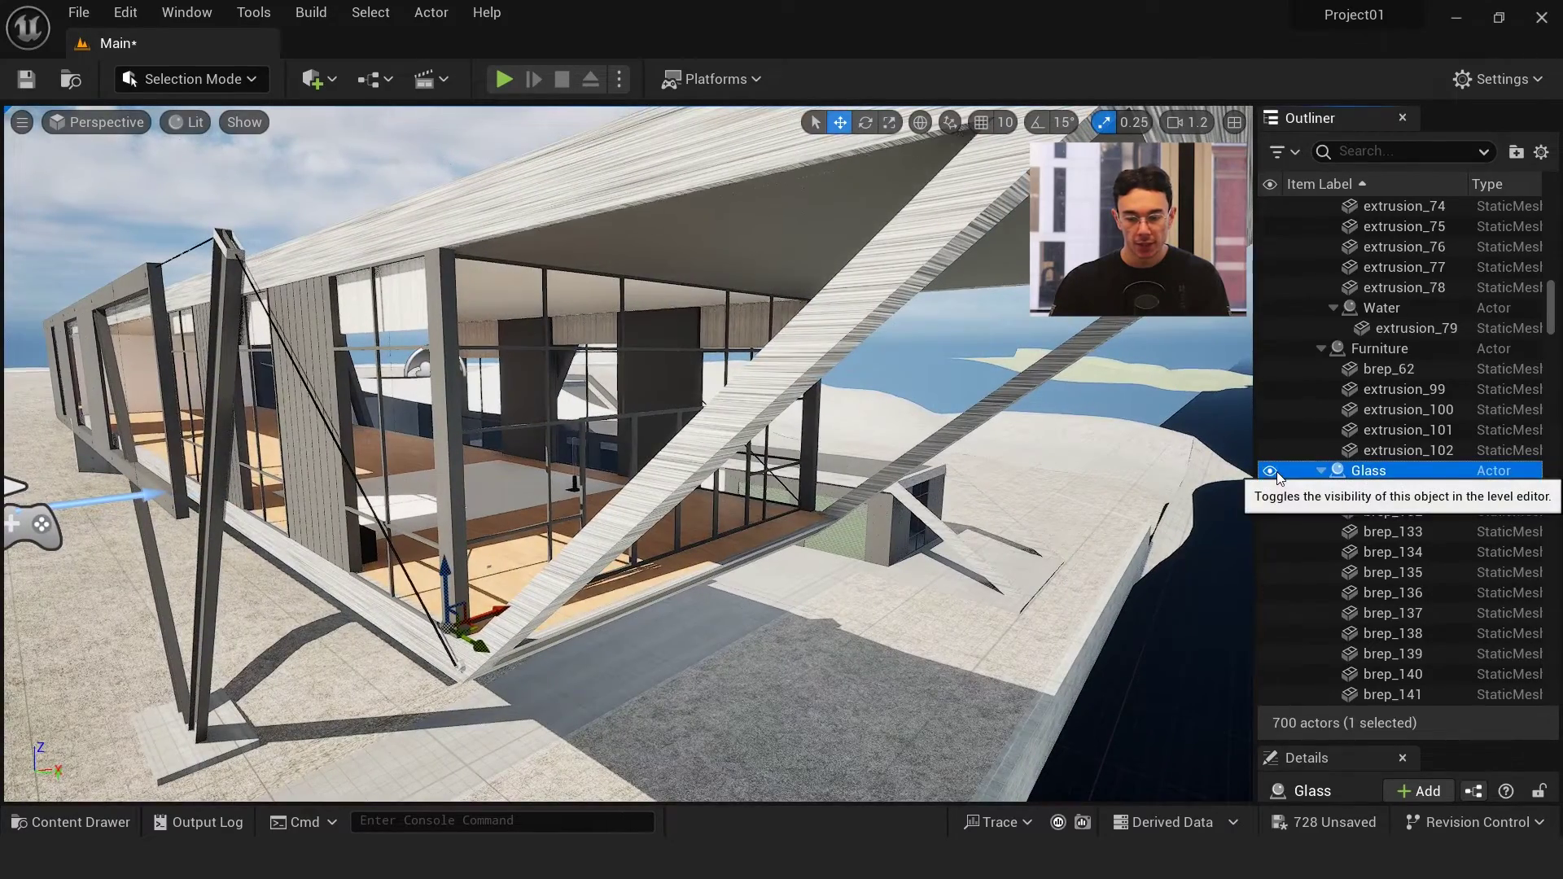
Select all immediate children of the Glass group, enlarge the Details area, and look through it and the Outliner
right_click(1366, 477)
mouse_move(1367, 482)
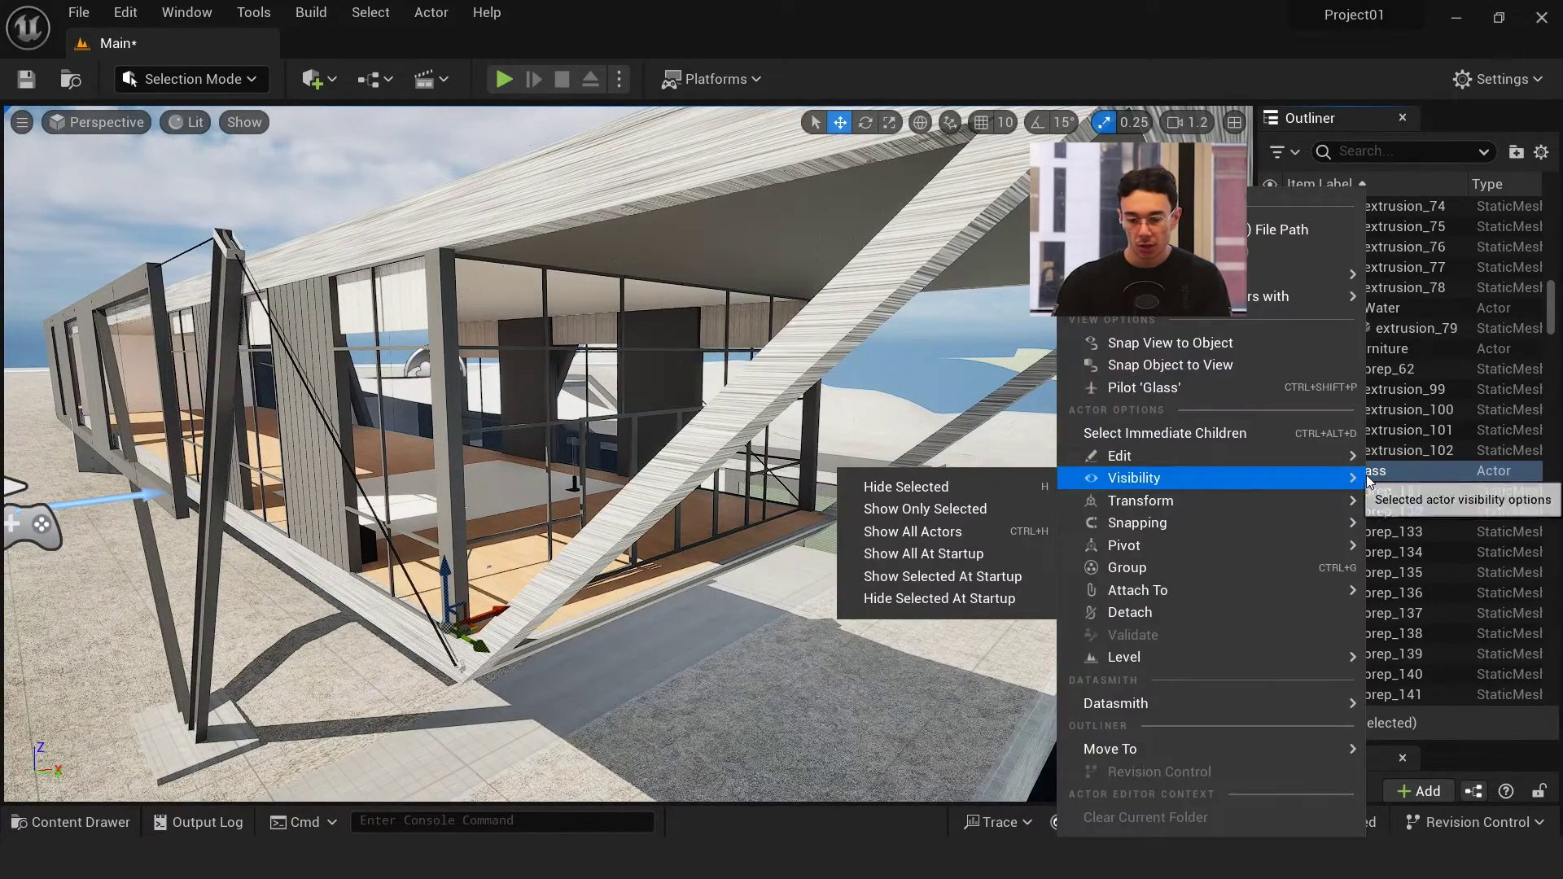
left_click(1226, 434)
left_click_drag(1351, 755, 1390, 679)
scroll(1351, 705, "down", 3)
scroll(1331, 668, "down", 3)
scroll(1336, 668, "up", 3)
scroll(1418, 324, "up", 2)
scroll(1418, 324, "up", 5)
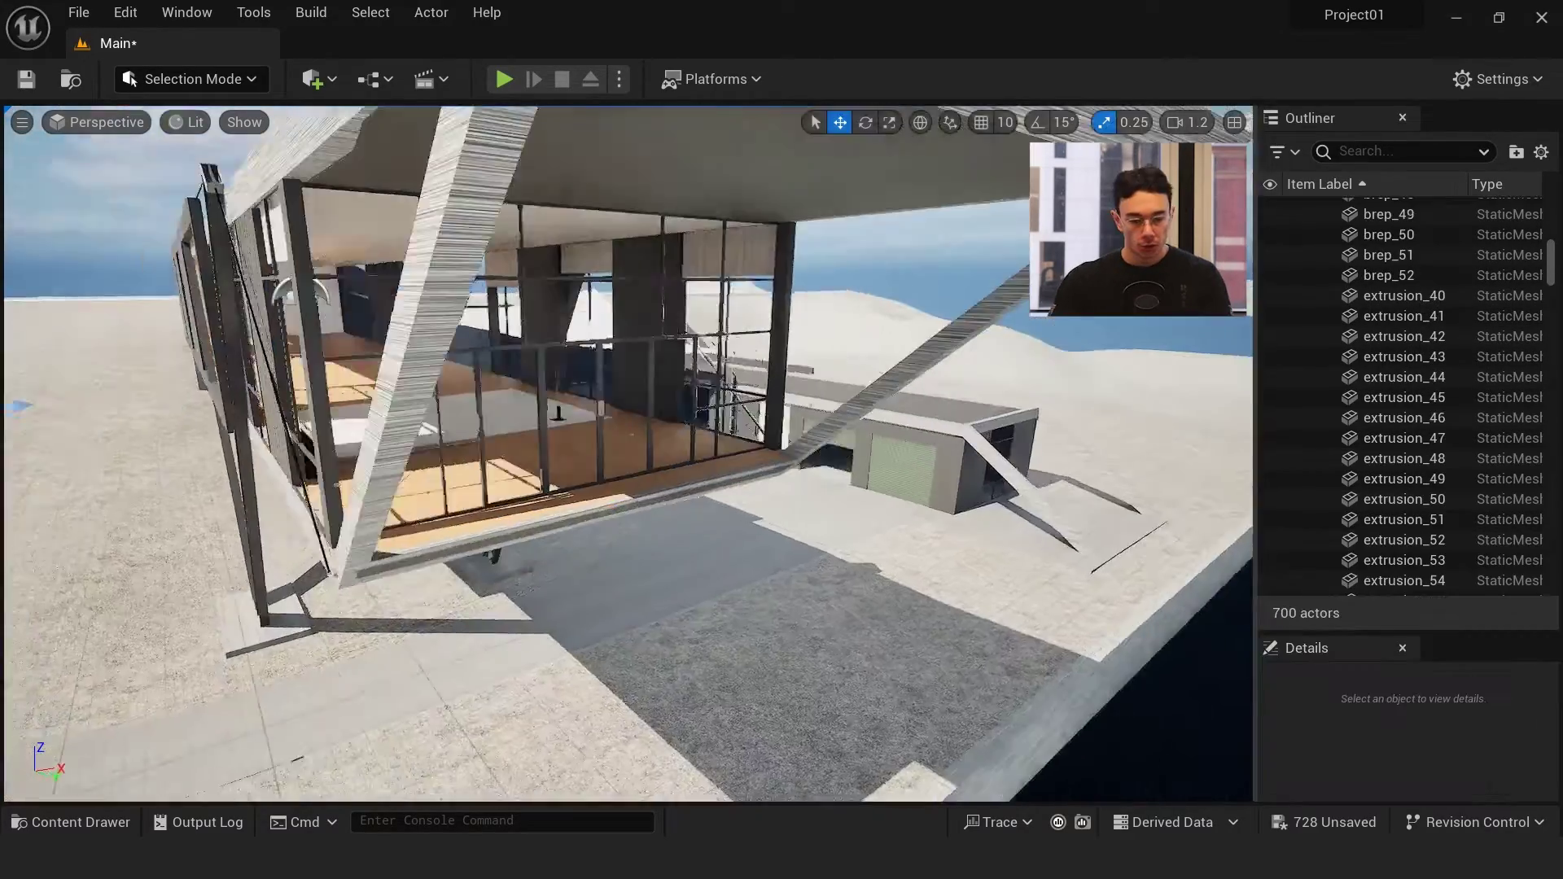
Try shifting the entire HorizonModel01 actor along the X axis, and undo the move
right_click_drag(627, 455, 659, 447)
left_click_drag(1556, 257, 1555, 214)
left_click(1388, 270)
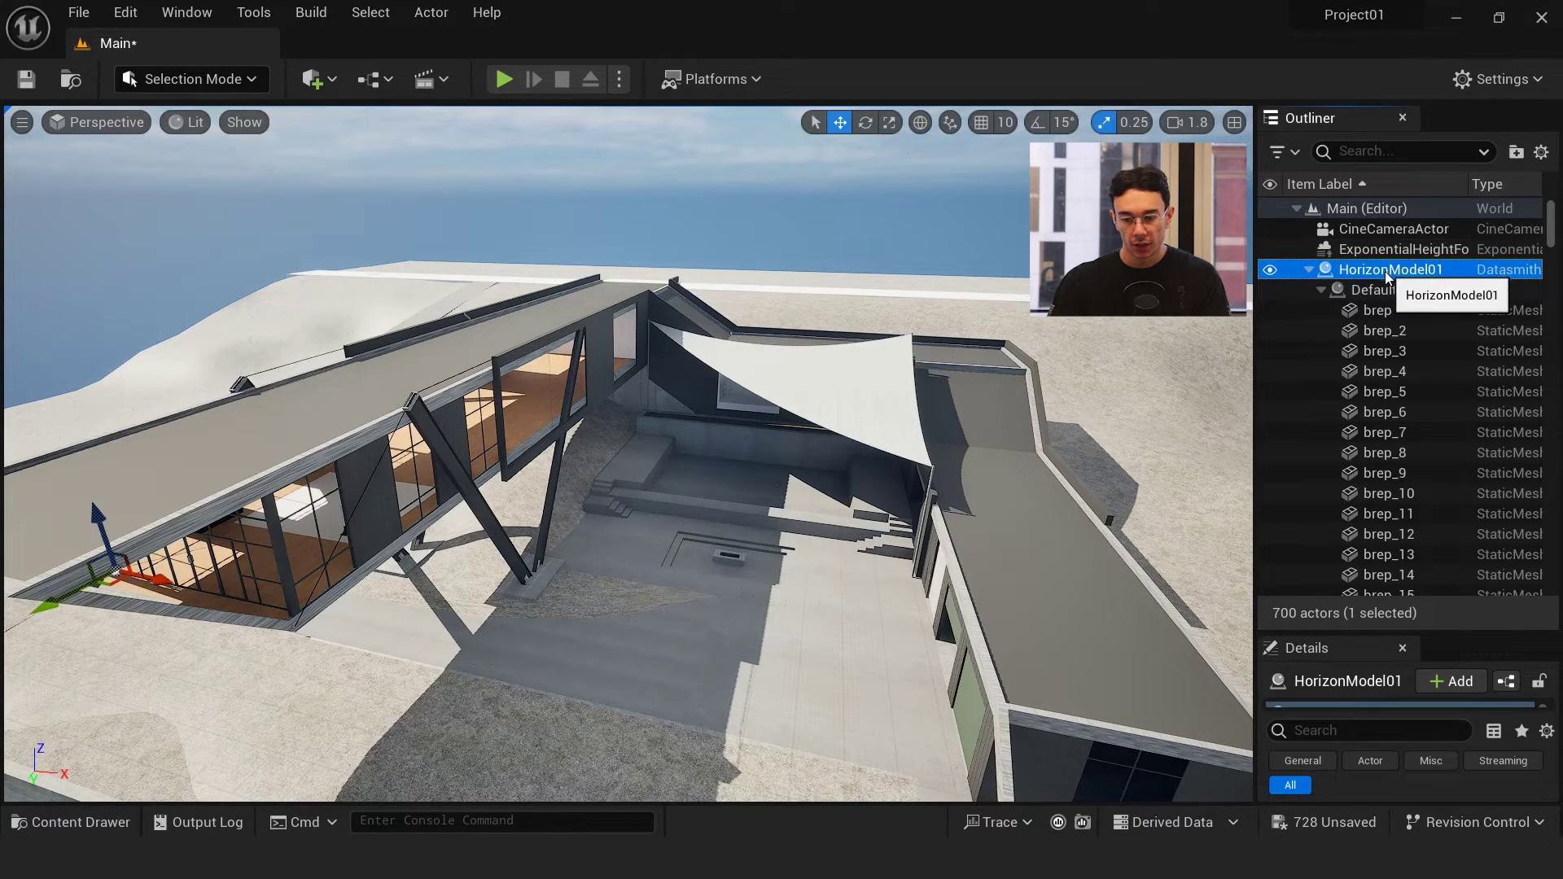
key("s")
right_click_drag(631, 497, 631, 529)
left_click_drag(622, 481, 724, 498)
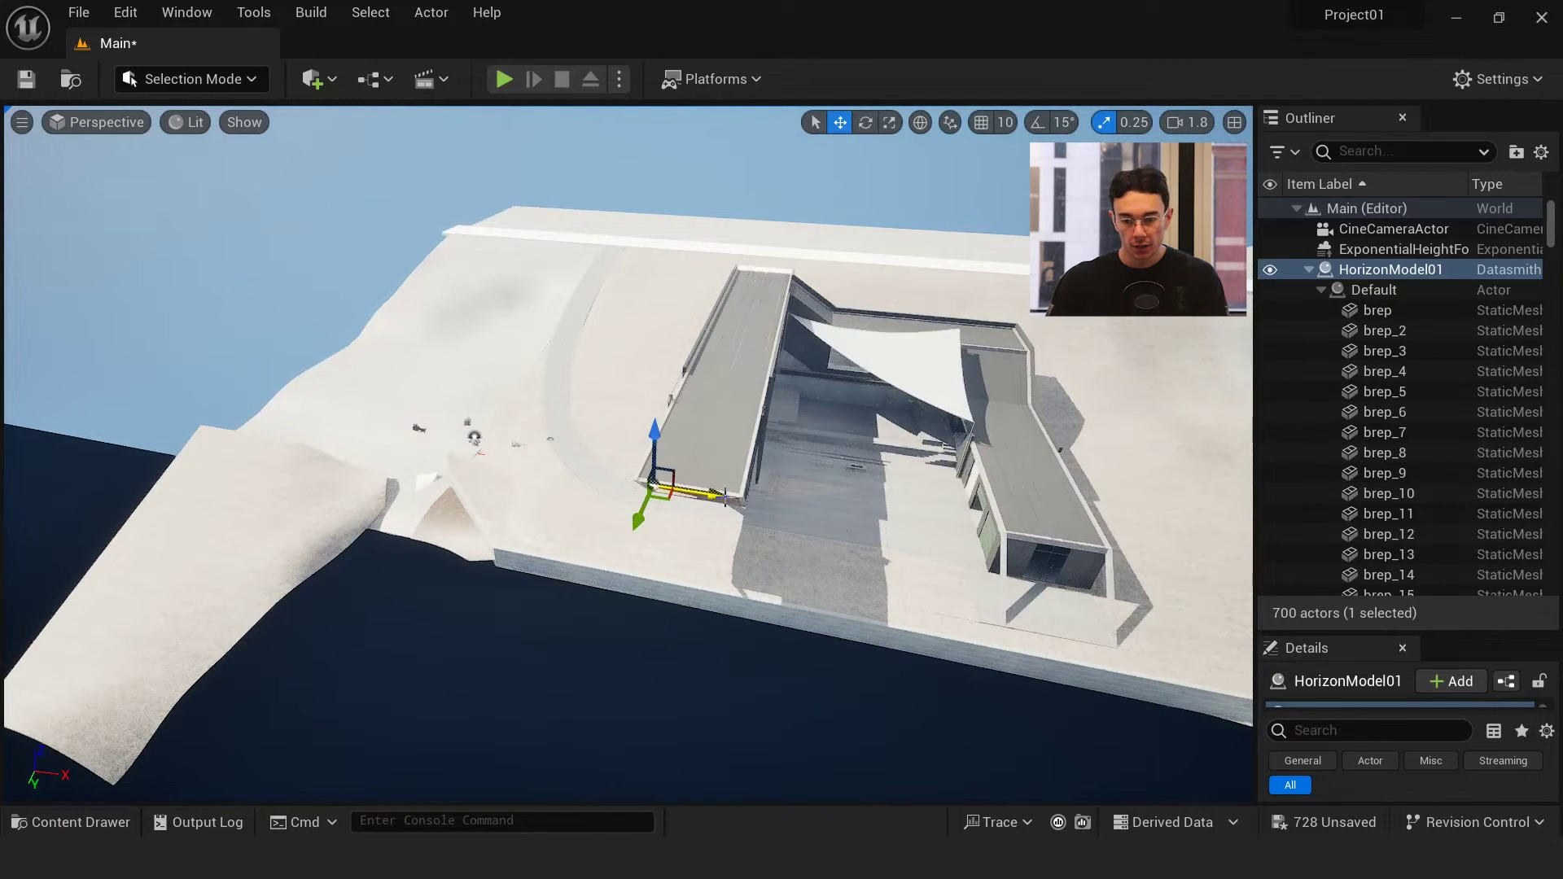
key("ctrl+z")
Collapse the Default, Driveway_Garden, Furniture and Glass groups in the Outliner, leaving Glass selected
scroll(1419, 293, "down", 5)
scroll(1361, 325, "up", 4)
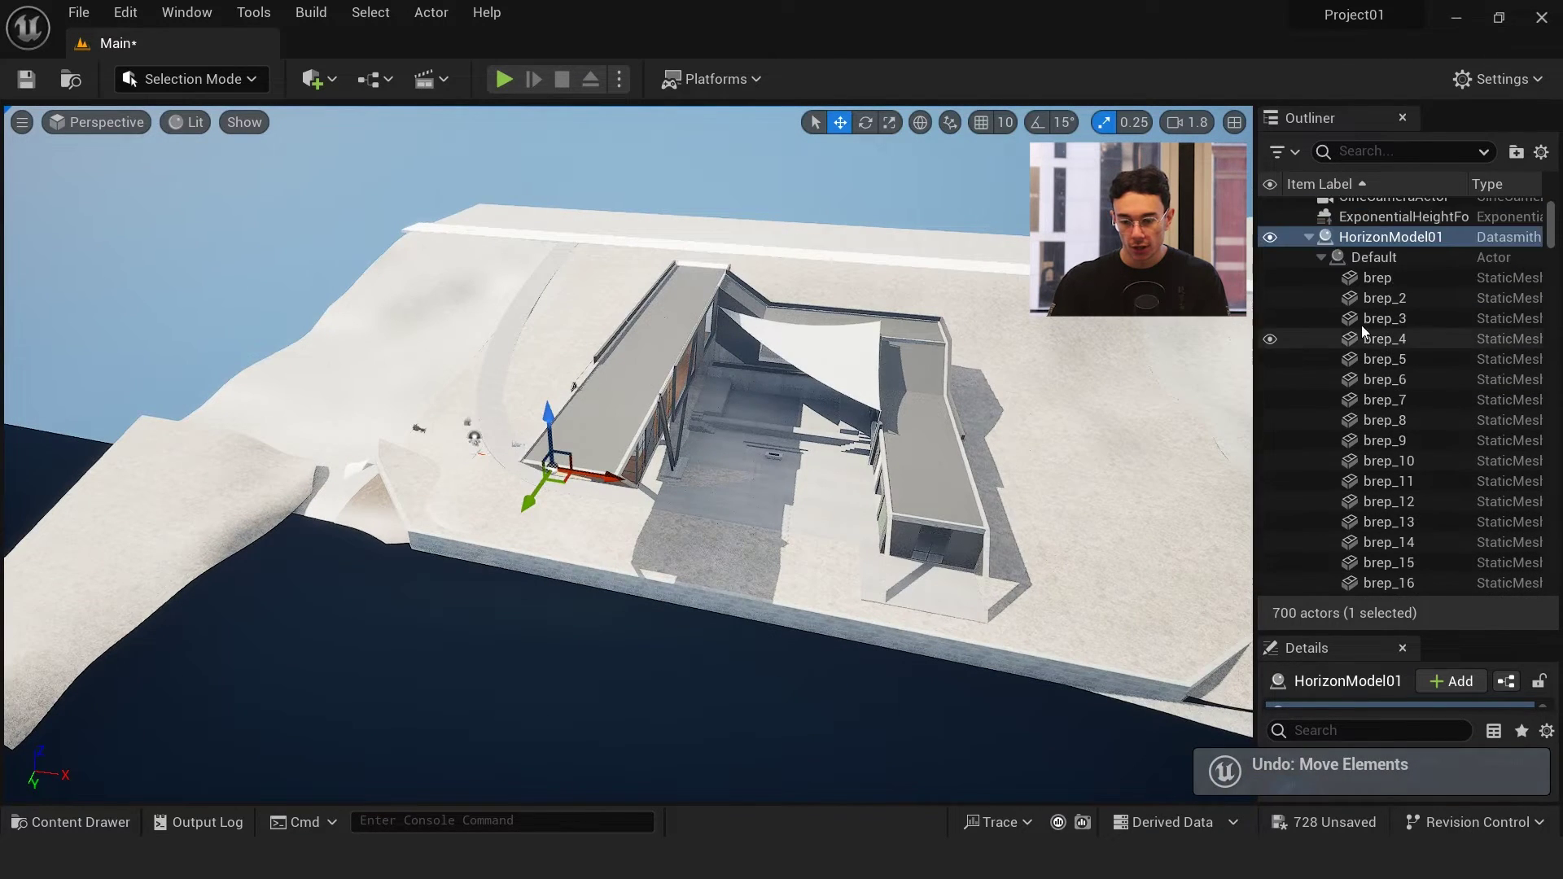
left_click(1320, 257)
left_click(1357, 281)
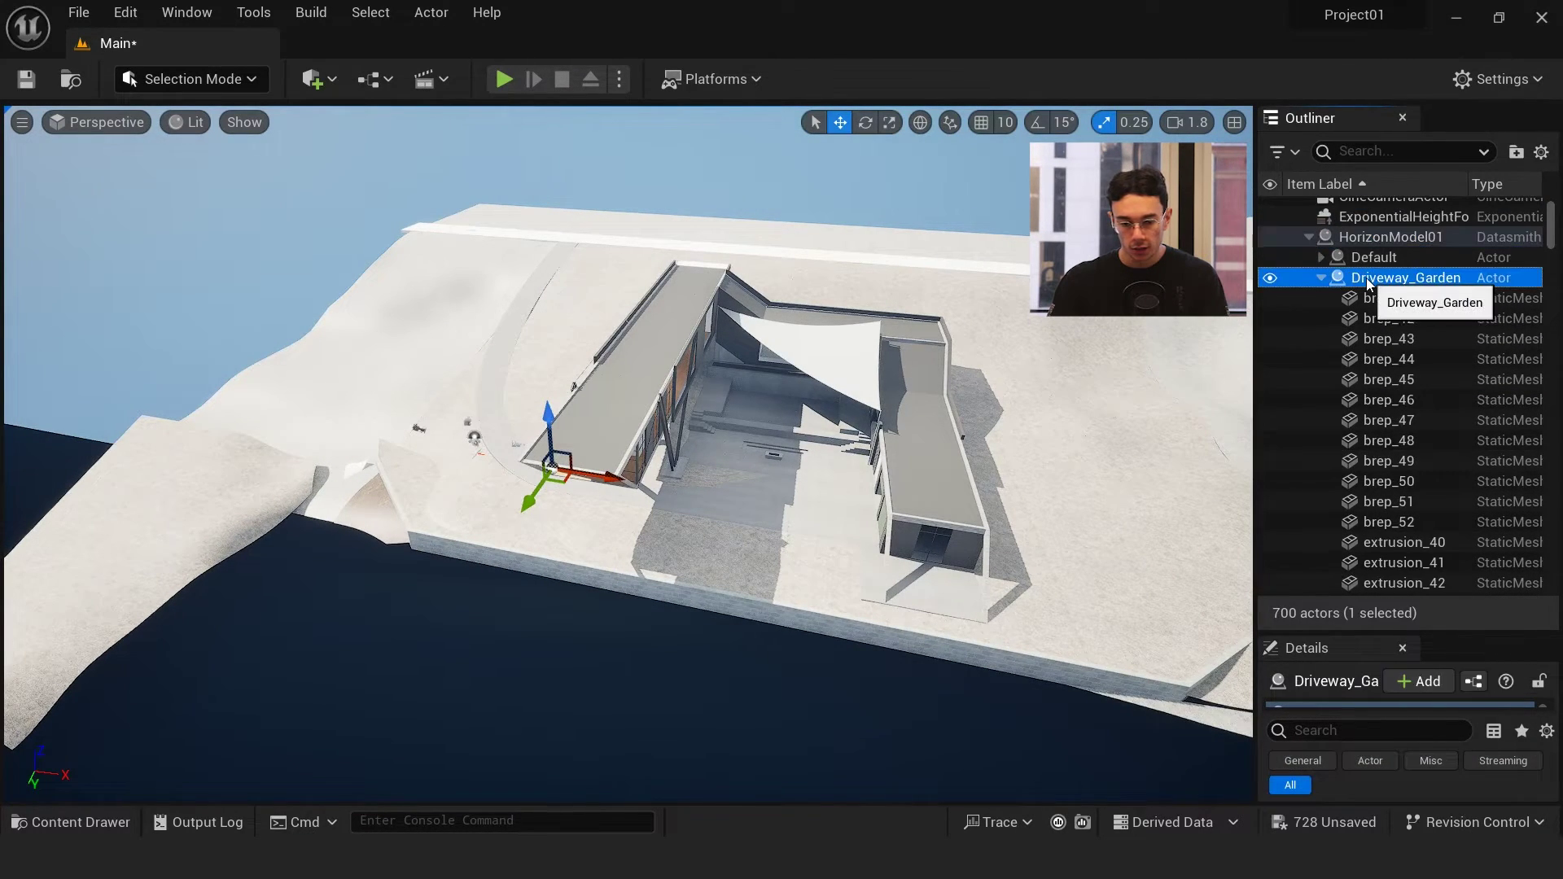
left_click(1320, 277)
left_click(1351, 299)
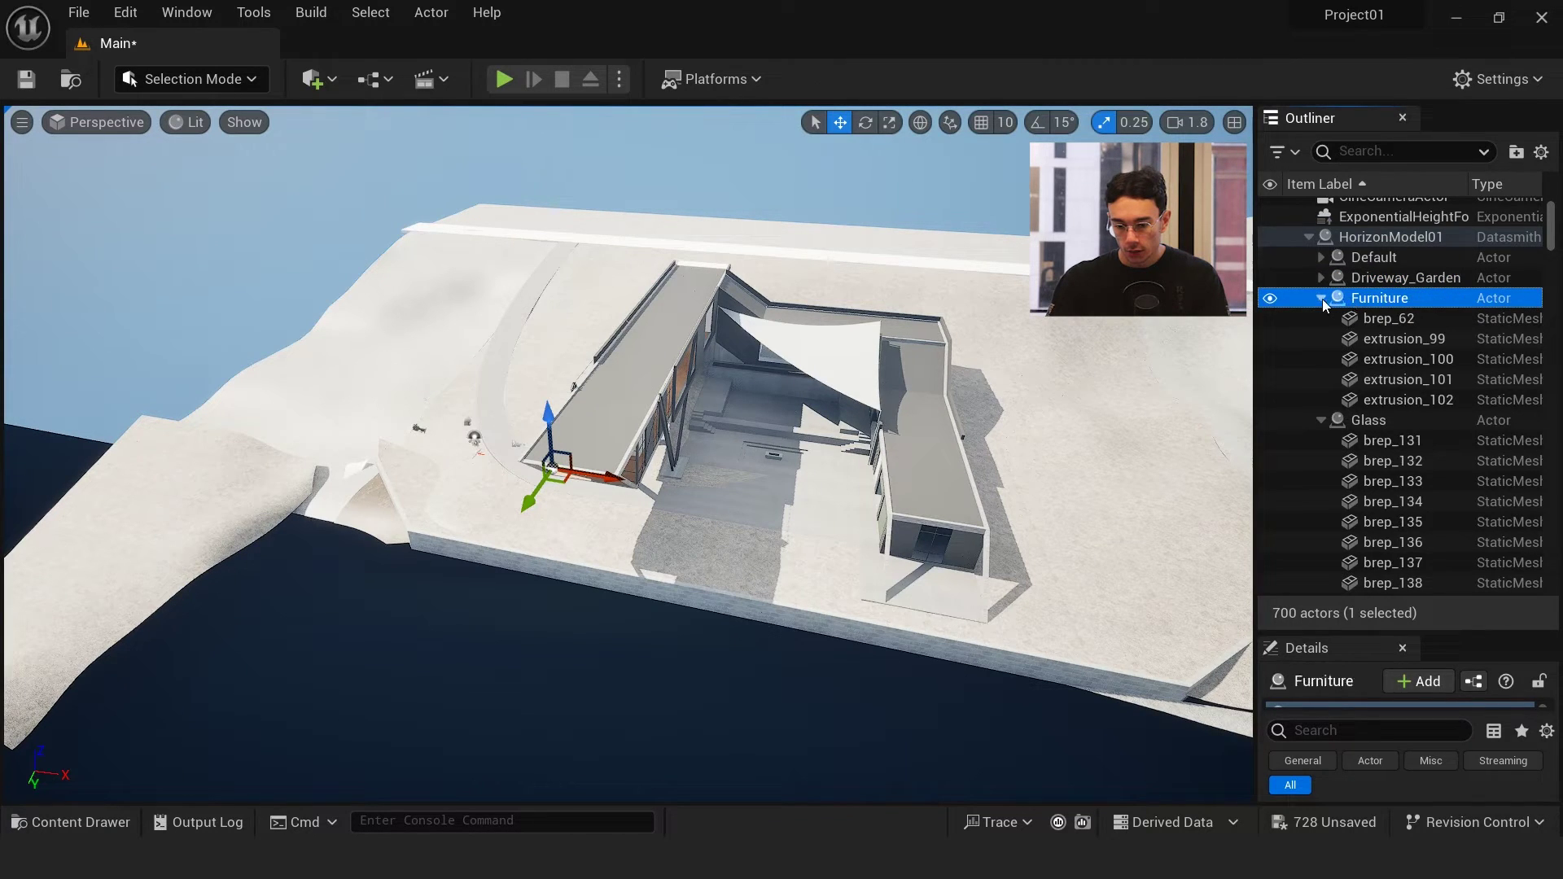
left_click(1319, 298)
left_click(1365, 320)
left_click(1320, 318)
Try raising the whole Glass group high above the house, and undo the move
left_click_drag(548, 414, 544, 259)
right_click_drag(745, 249, 989, 167)
right_click_drag(513, 183, 835, 580)
left_click_drag(835, 413, 898, 210)
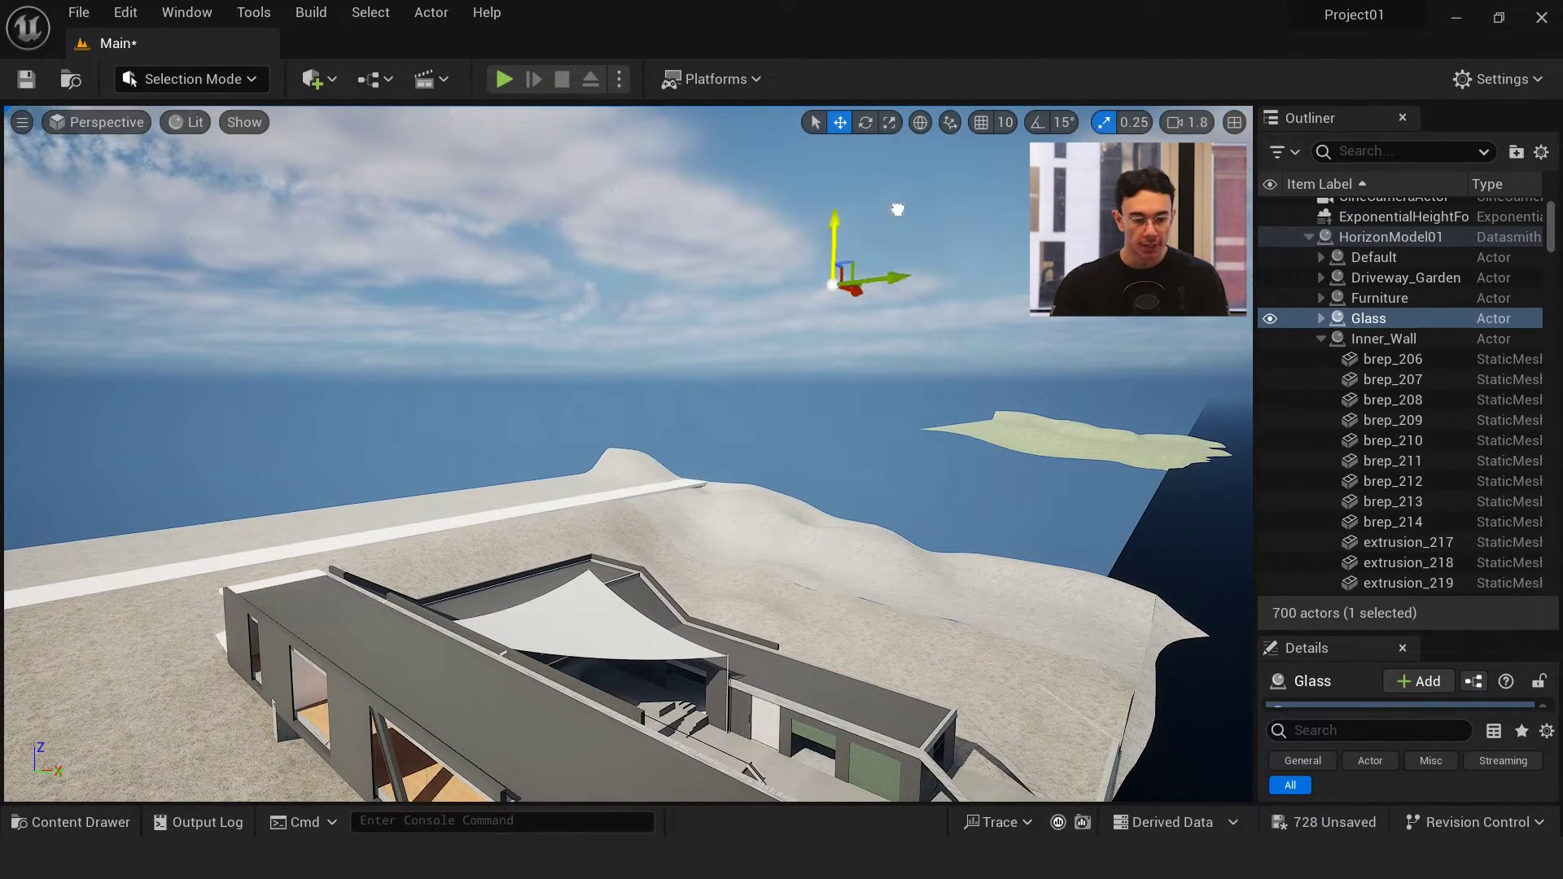
key("ctrl+z")
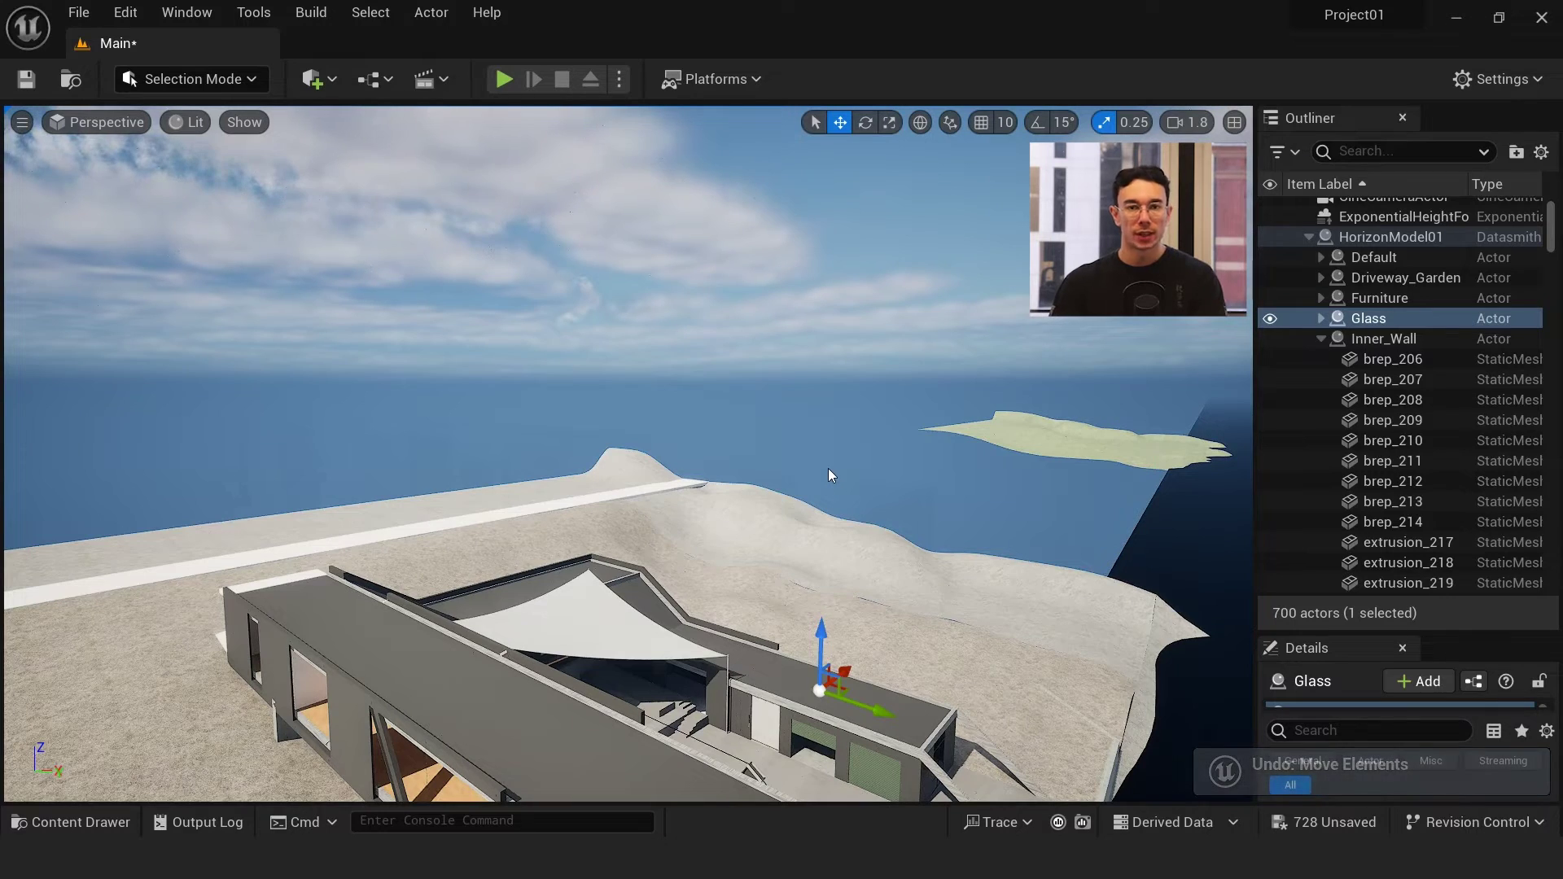
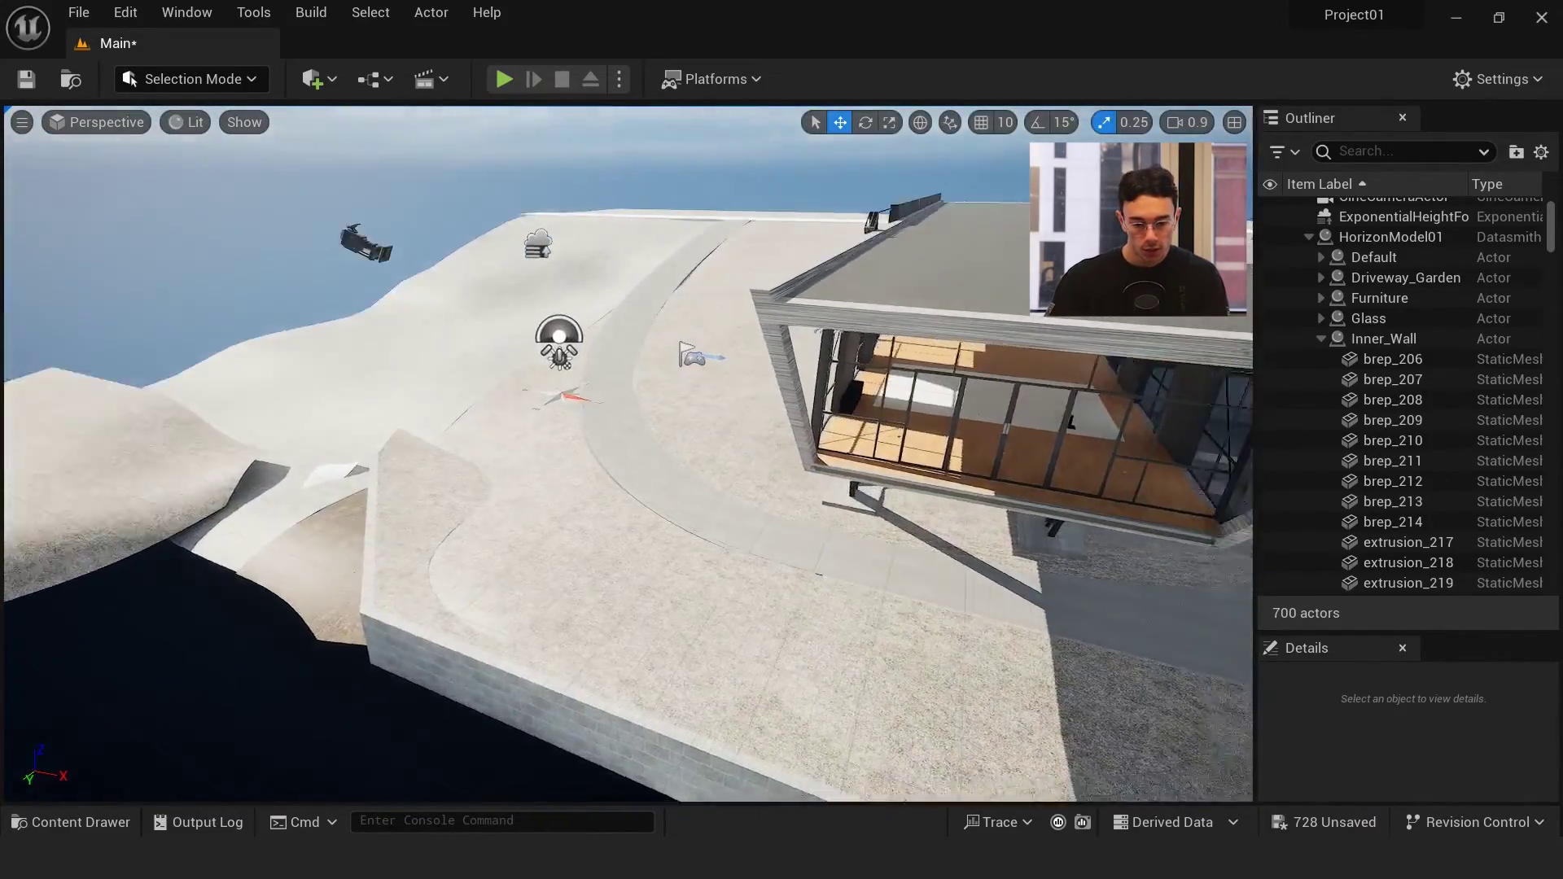
Switch the editor to Modeling mode and show its mesh attribute tools
scroll(627, 454, "up", 1)
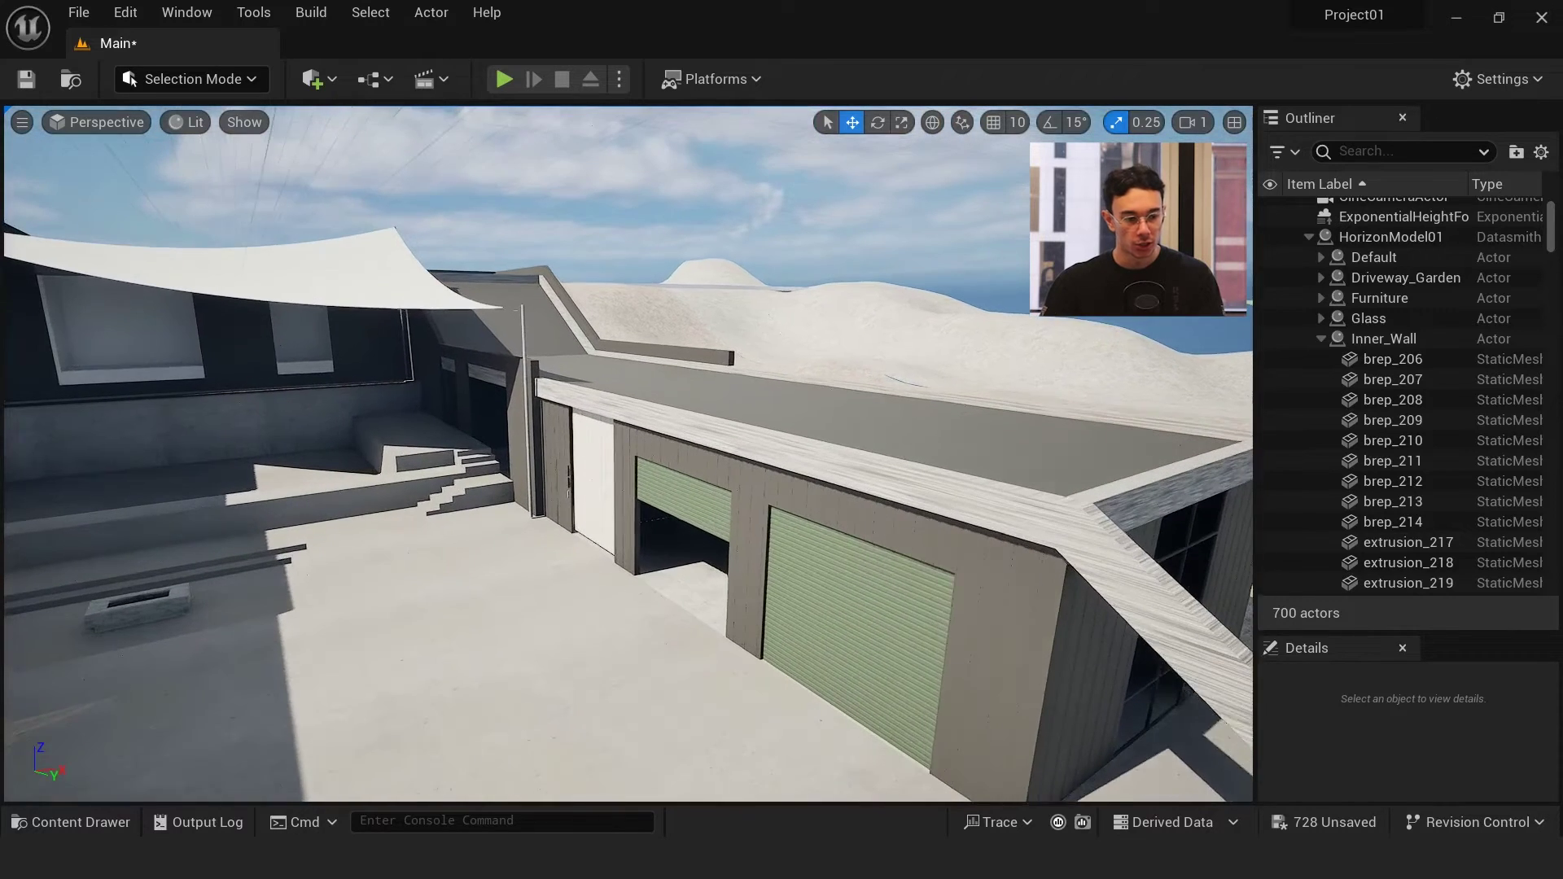
left_click(161, 80)
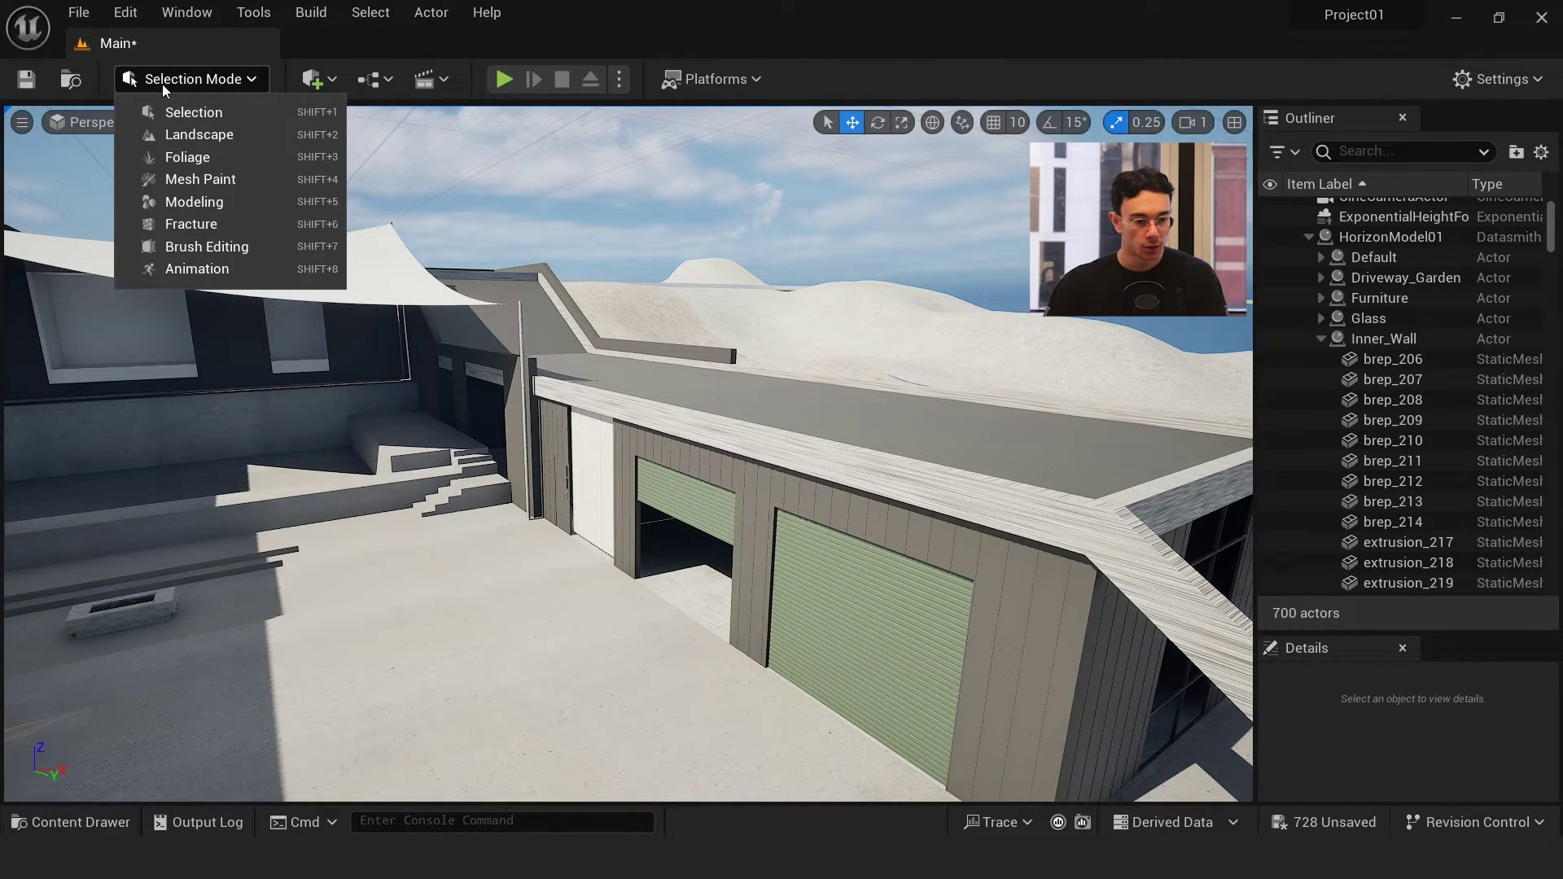
left_click(195, 203)
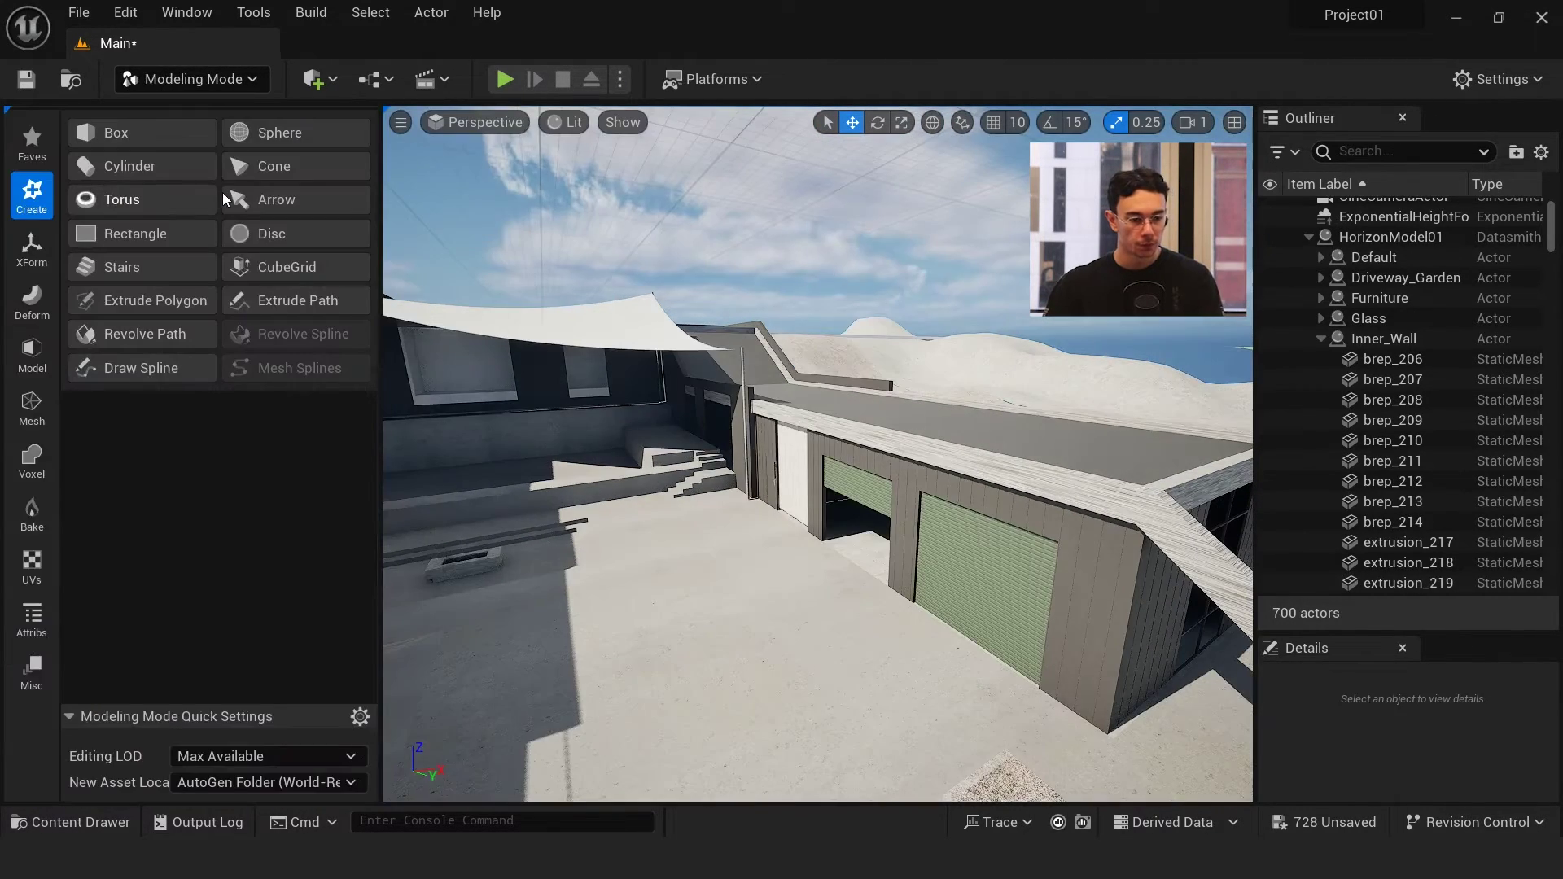
left_click(33, 616)
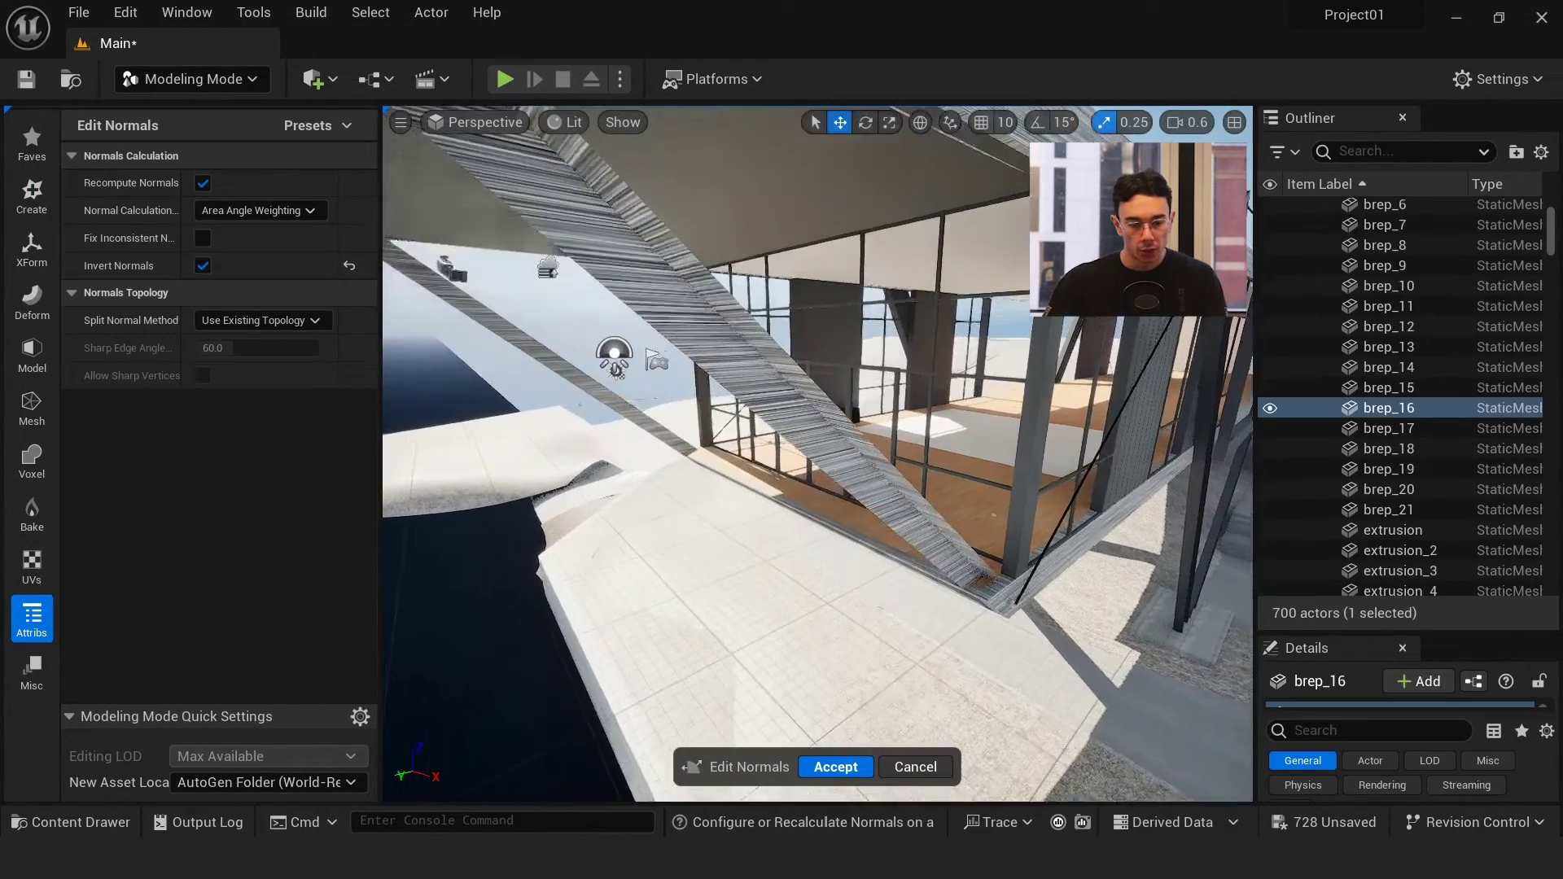
Inspect the diagonal beam brep_16 up close, compare it with Invert Normals on and off, and leave the option off
right_click_drag(817, 454, 1181, 232)
right_click_drag(749, 424, 743, 420)
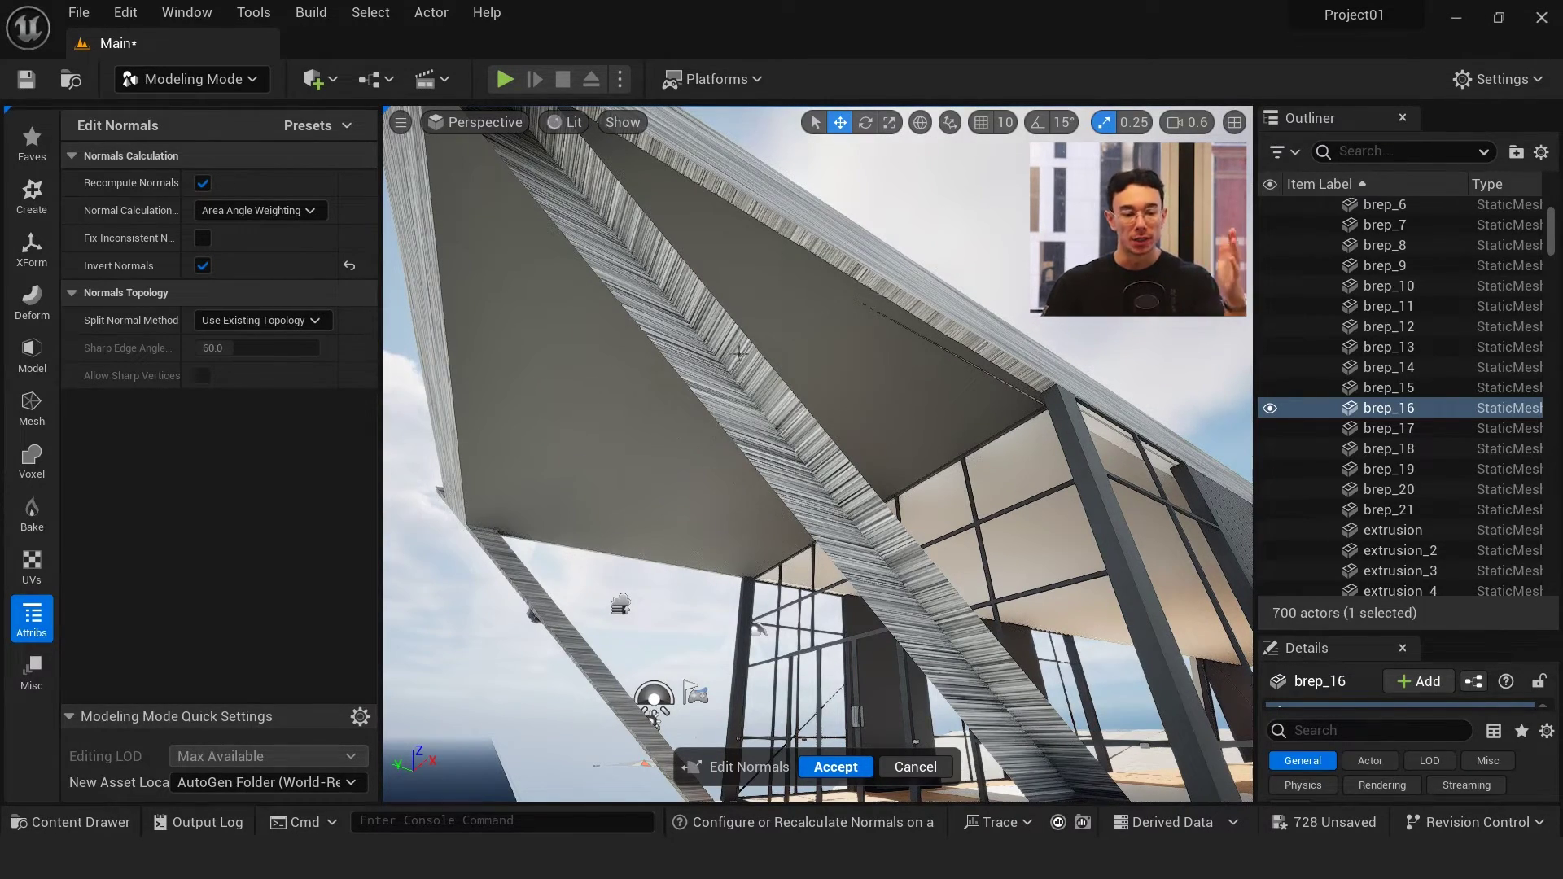
right_click_drag(701, 316, 763, 298)
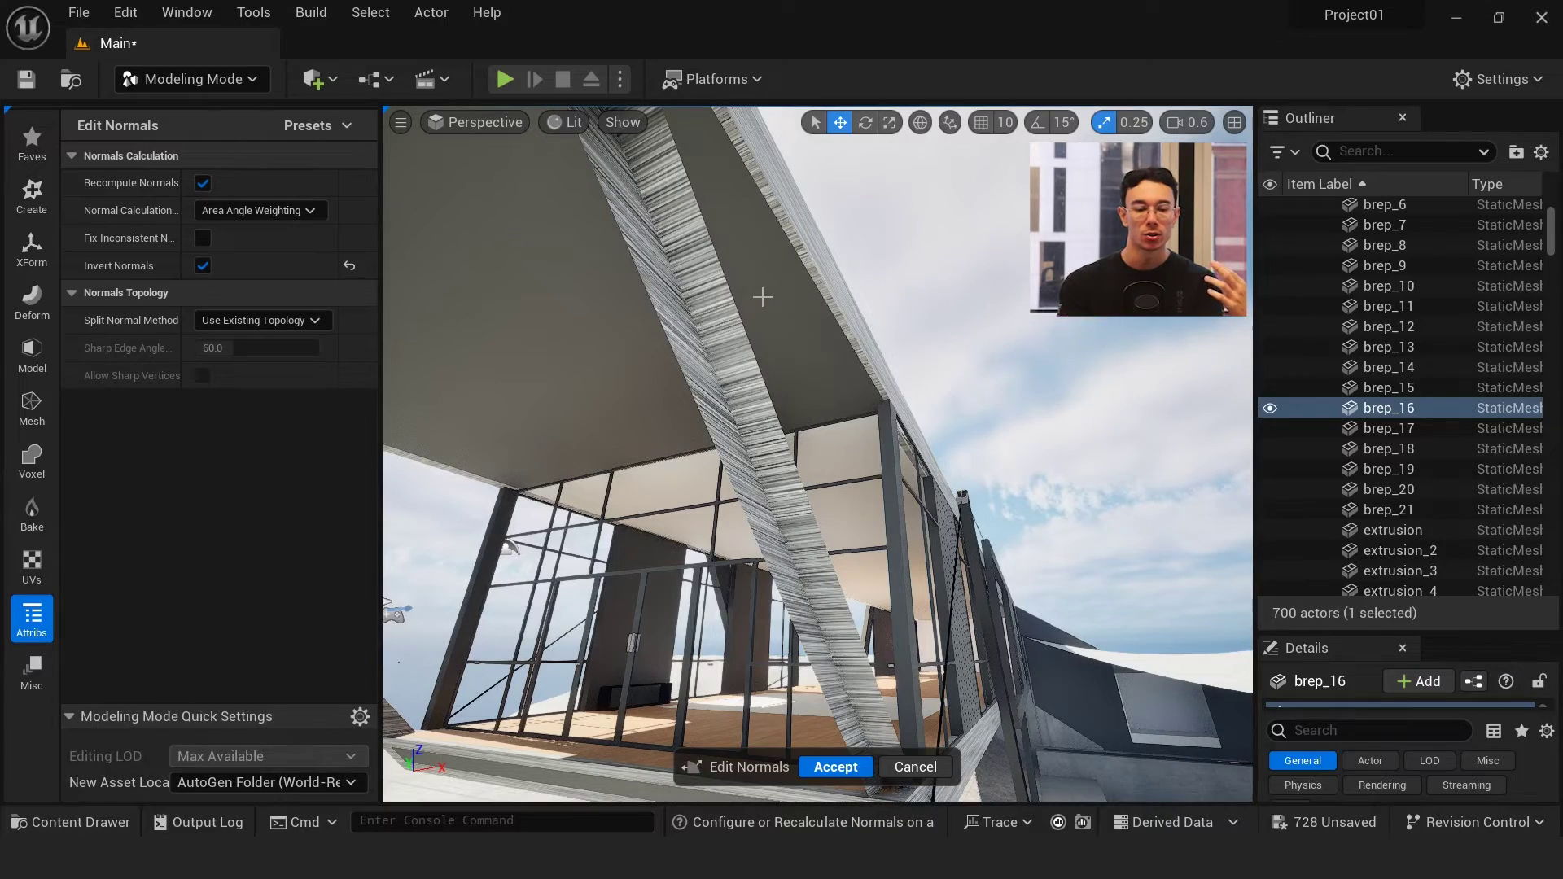
mouse_move(694, 339)
right_mouse_down()
mouse_move(619, 334)
mouse_move(668, 342)
right_mouse_up()
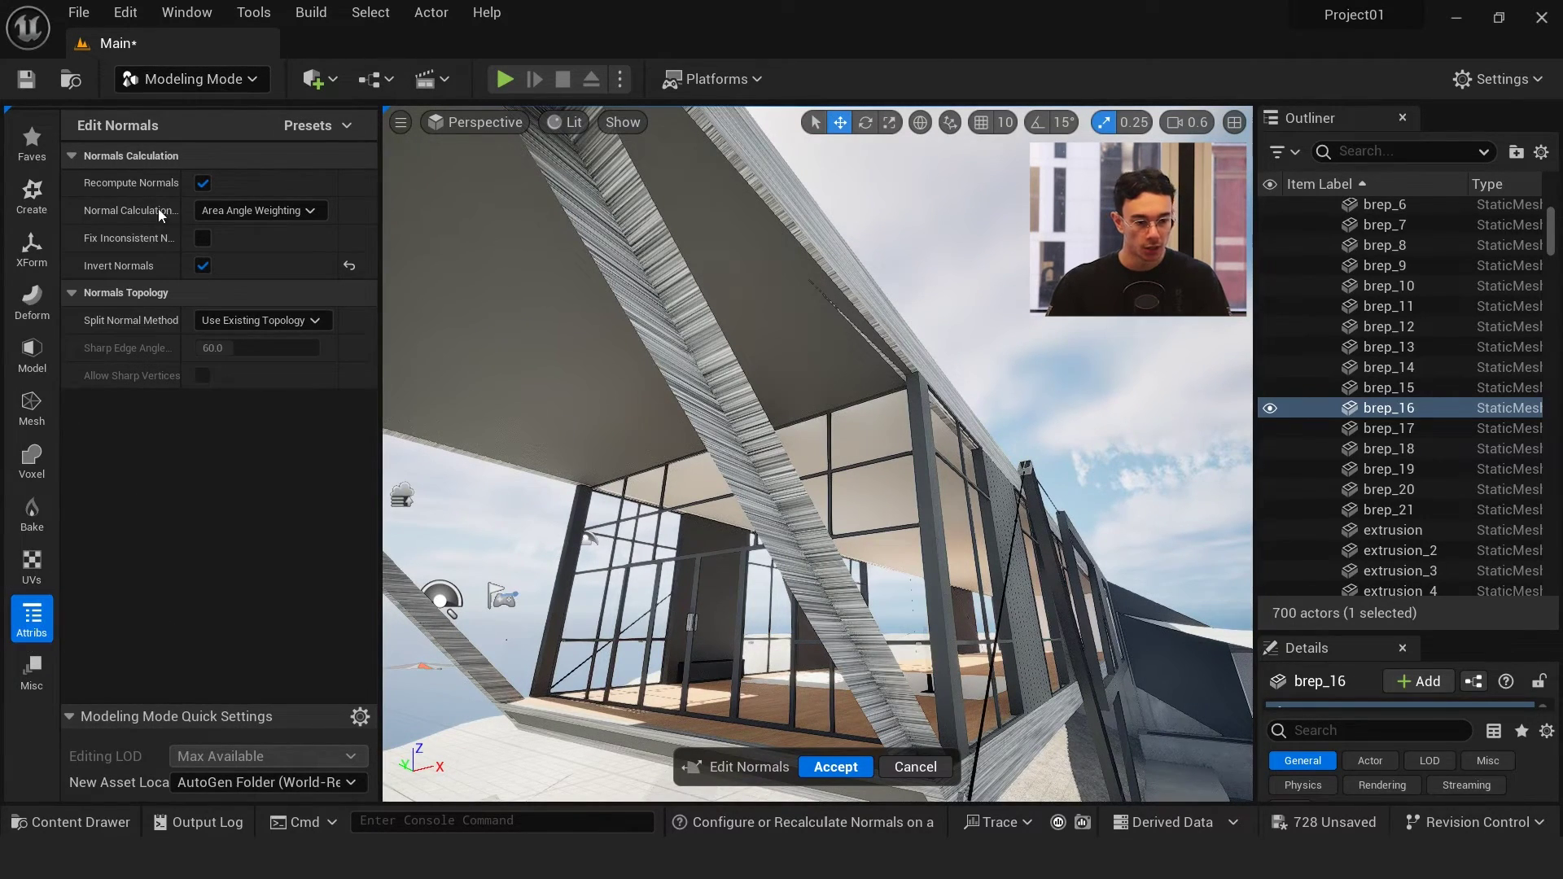
left_click(201, 267)
left_click(202, 268)
left_click(203, 266)
left_click(203, 266)
left_click(202, 266)
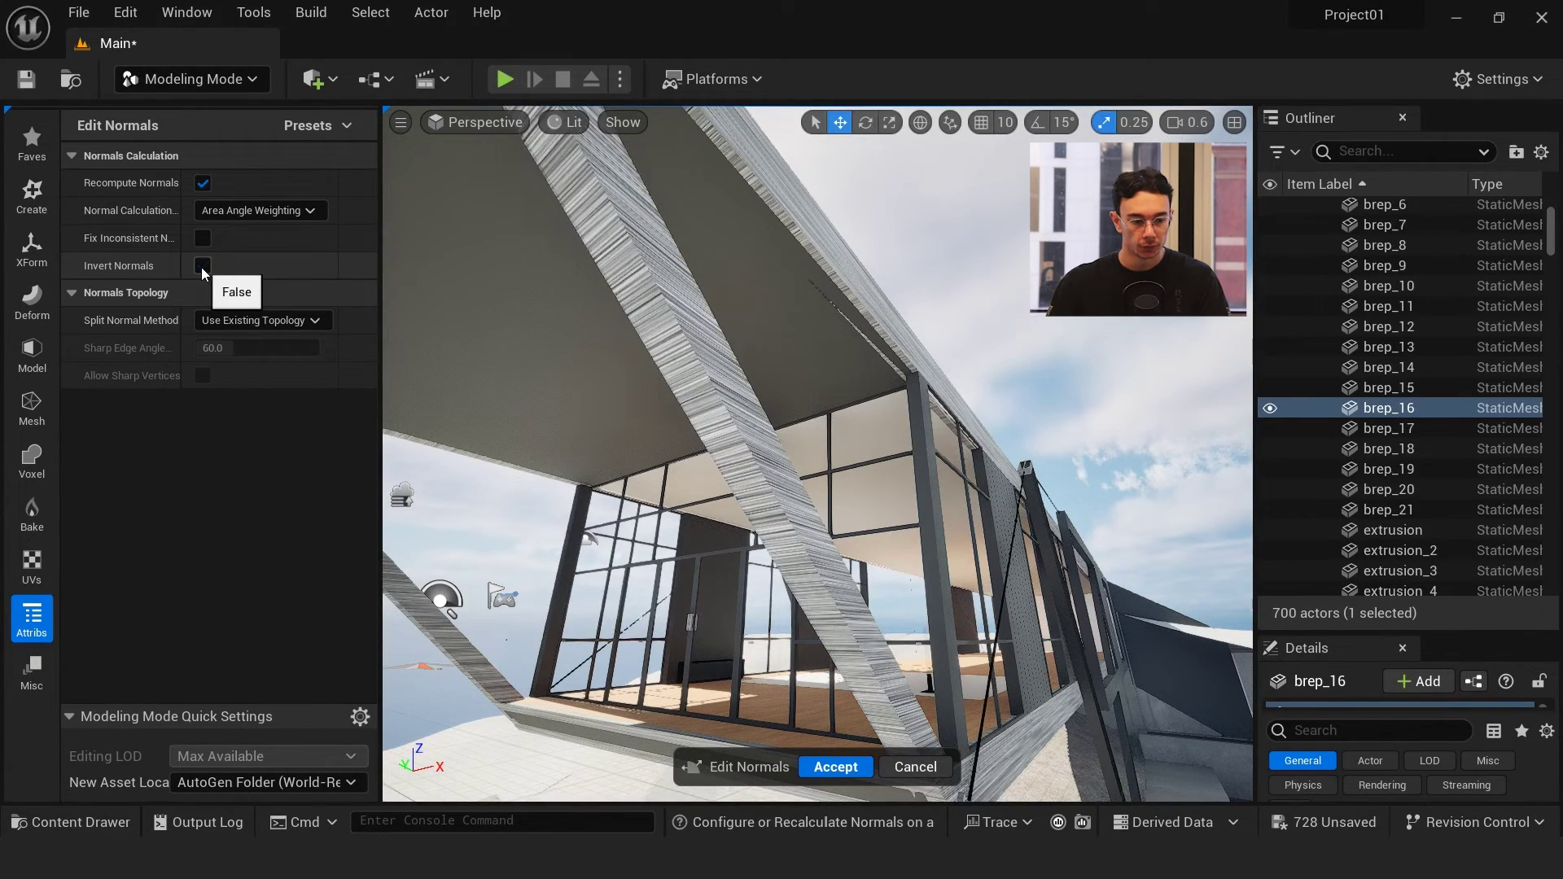
Try the Fix Inconsistent Normals option on the beam, accept the normals edit, and deselect the beam
left_click(200, 238)
left_click(202, 239)
left_click(836, 767)
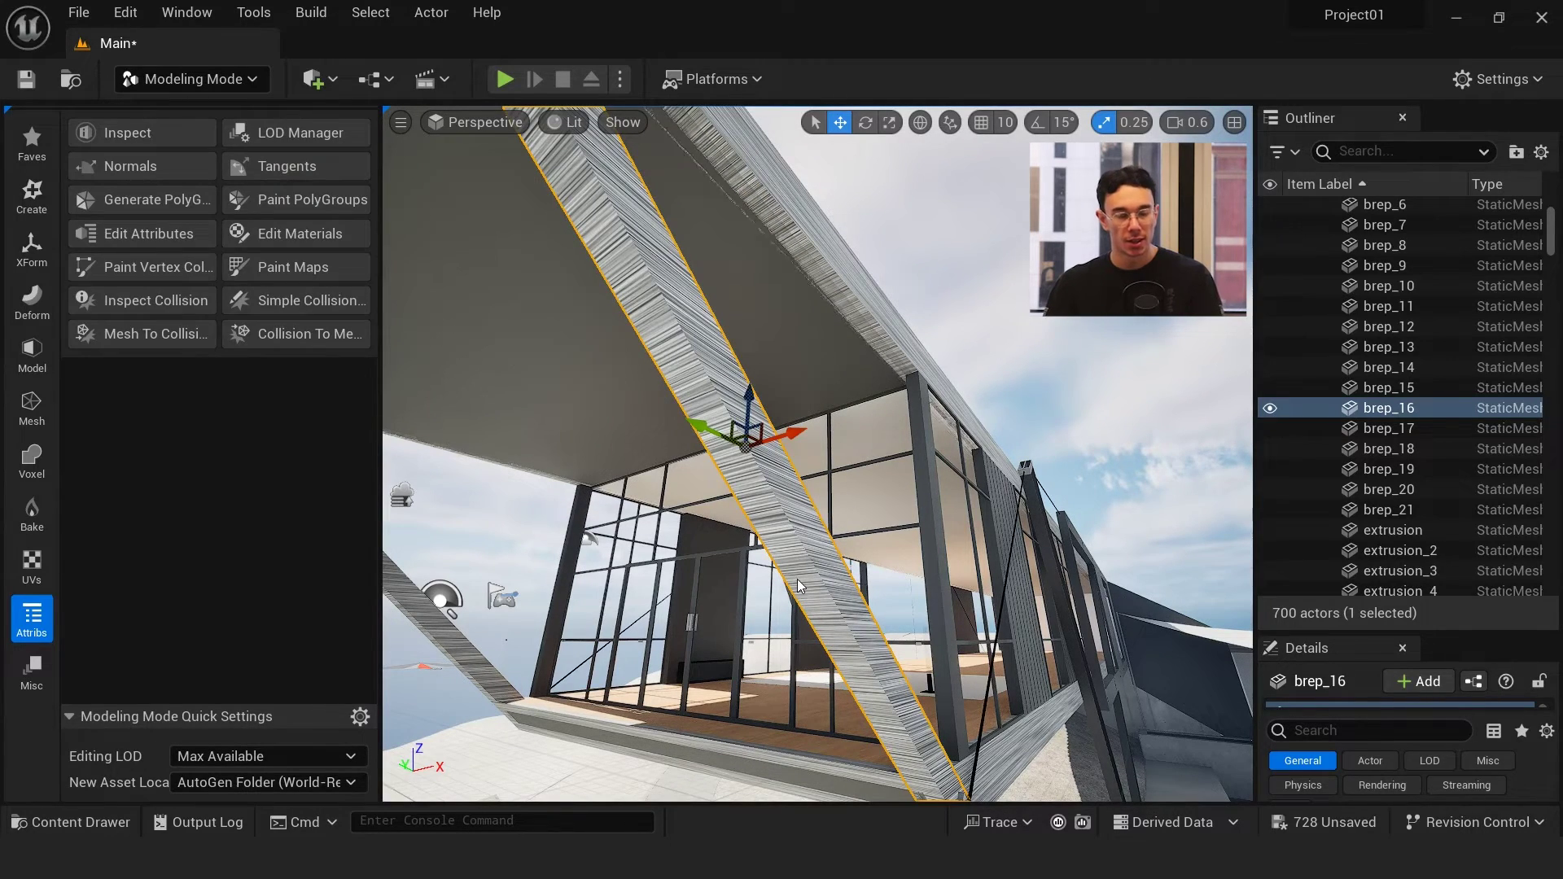
key("Escape")
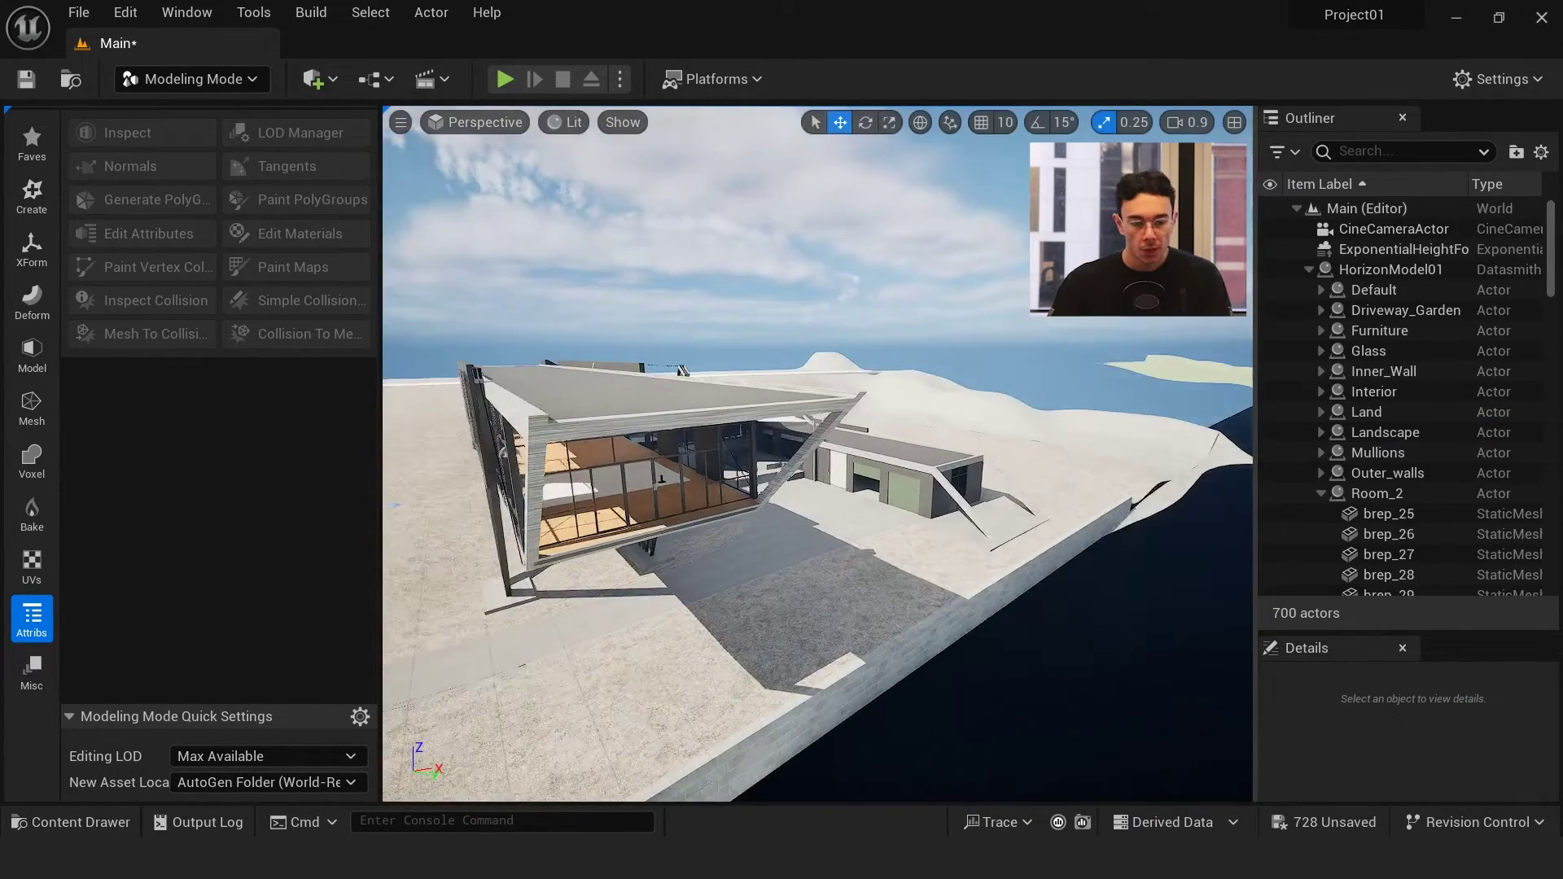
right_click_drag(1000, 291, 999, 291)
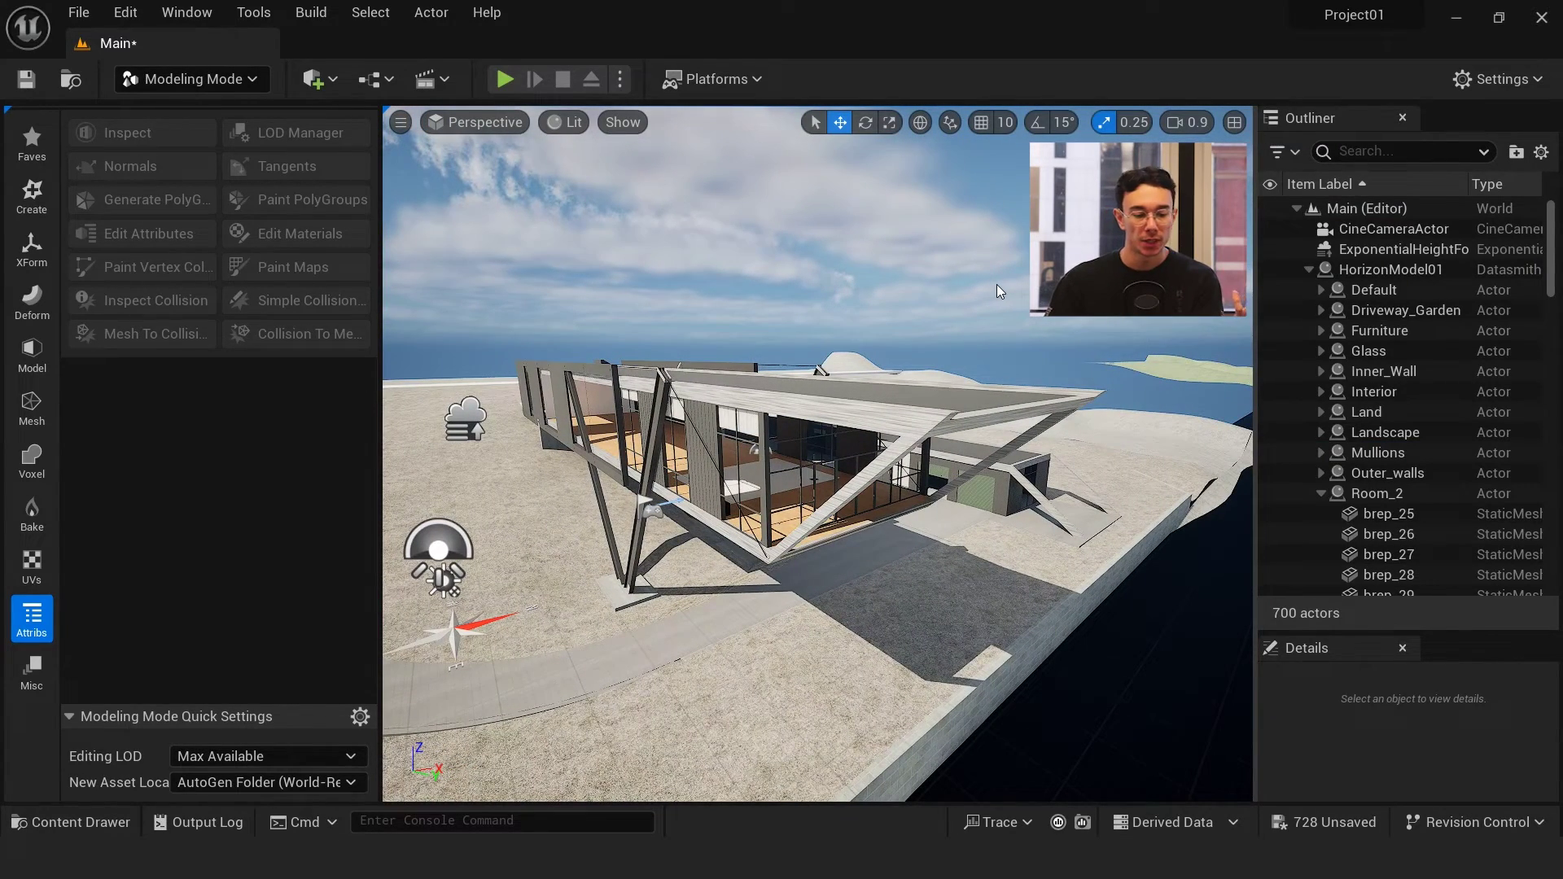
key("w")
right_click_drag(841, 521, 842, 521)
scroll(842, 521, "up", 2)
key("s")
right_click_drag(974, 627, 974, 627)
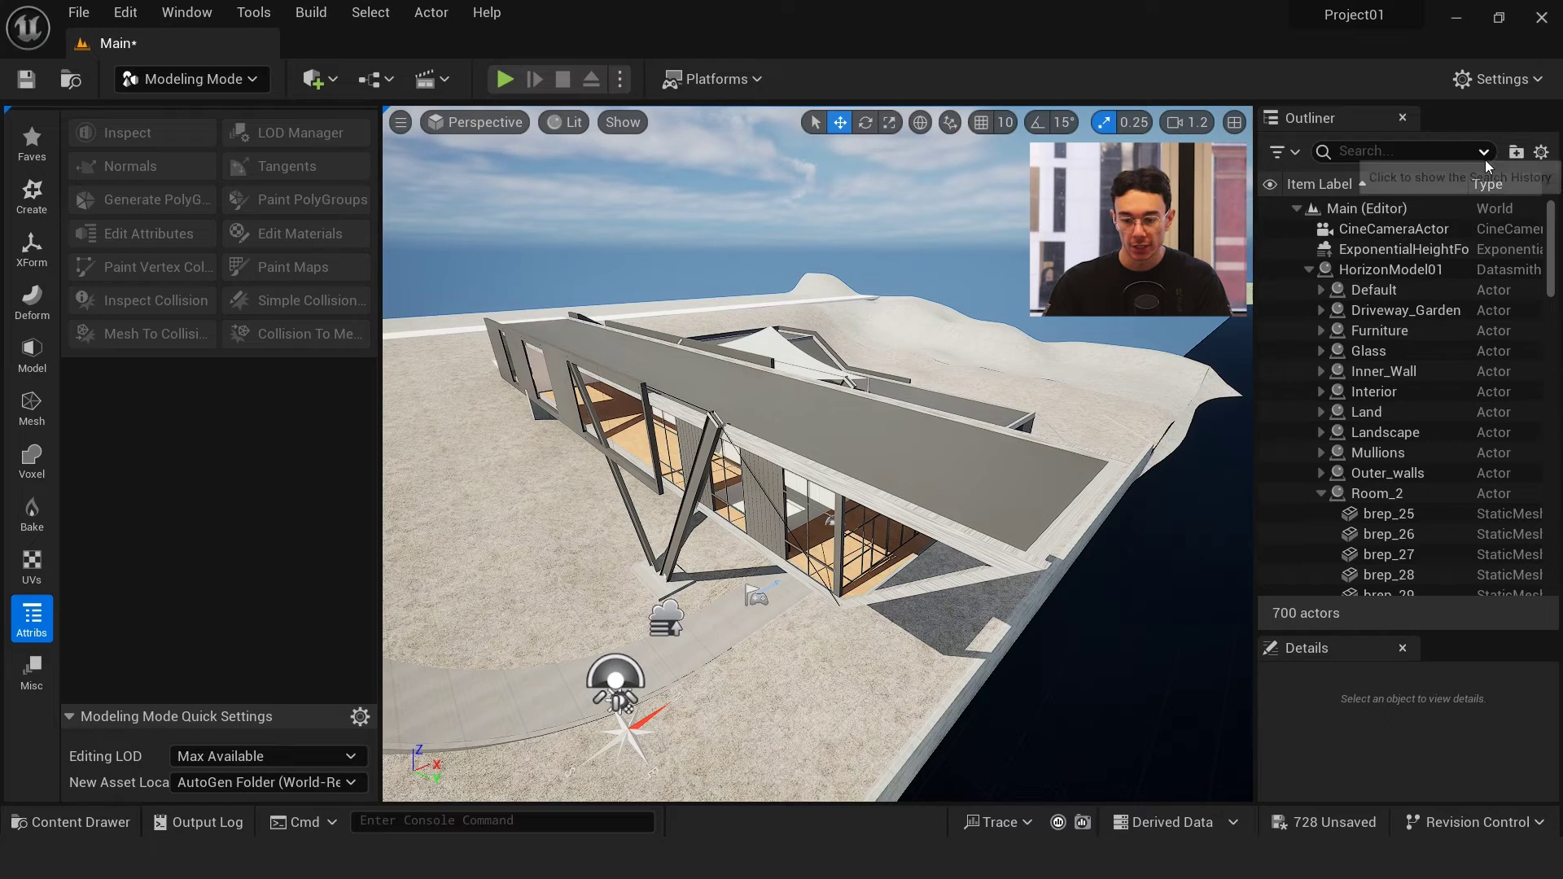
Try selecting all immediate children of the HorizonModel01 actor, and clear the selection
left_click(1382, 270)
right_click(1366, 272)
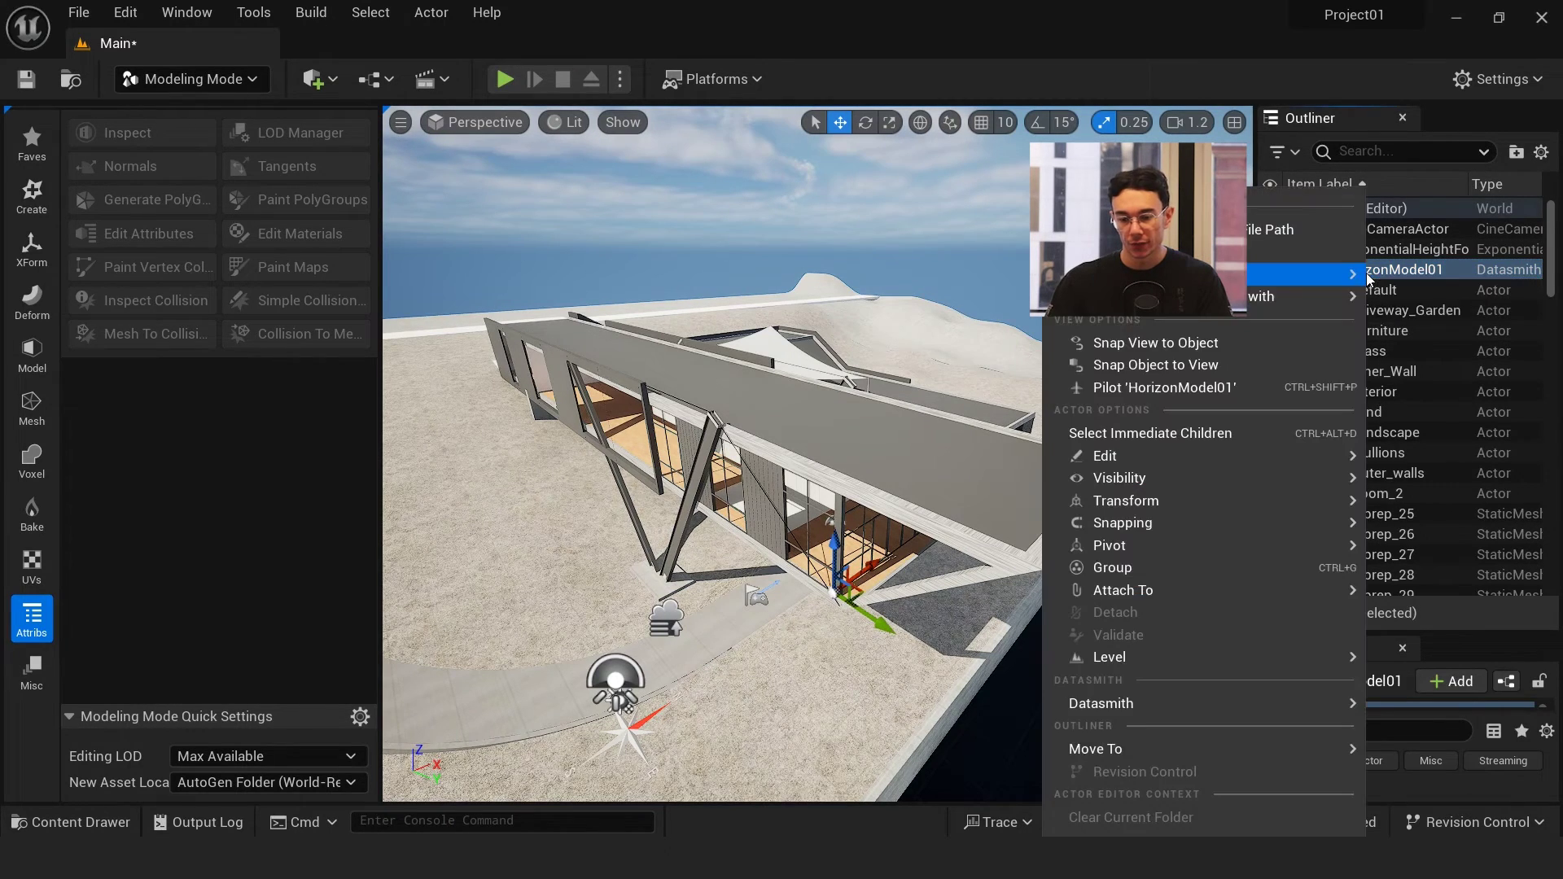
left_click(1222, 434)
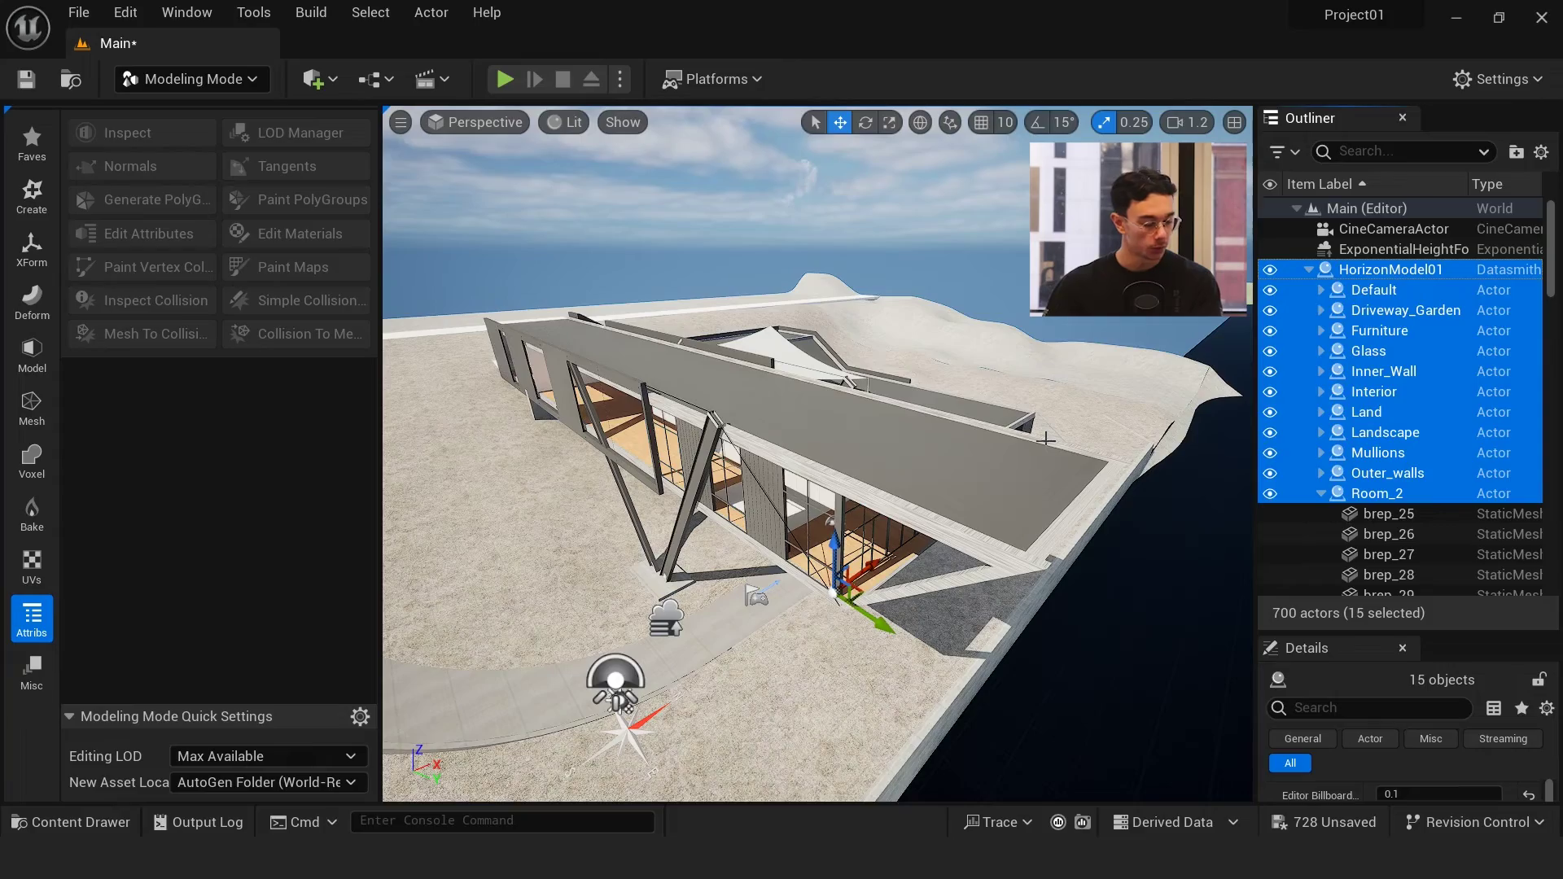
key("Escape")
Select the roof meshes brep_22 and brep_24, and turn on position grid snapping with a size of 100
right_click_drag(1046, 439, 928, 370)
right_click_drag(843, 462, 843, 252)
left_click(888, 407)
left_click(792, 293, "shift")
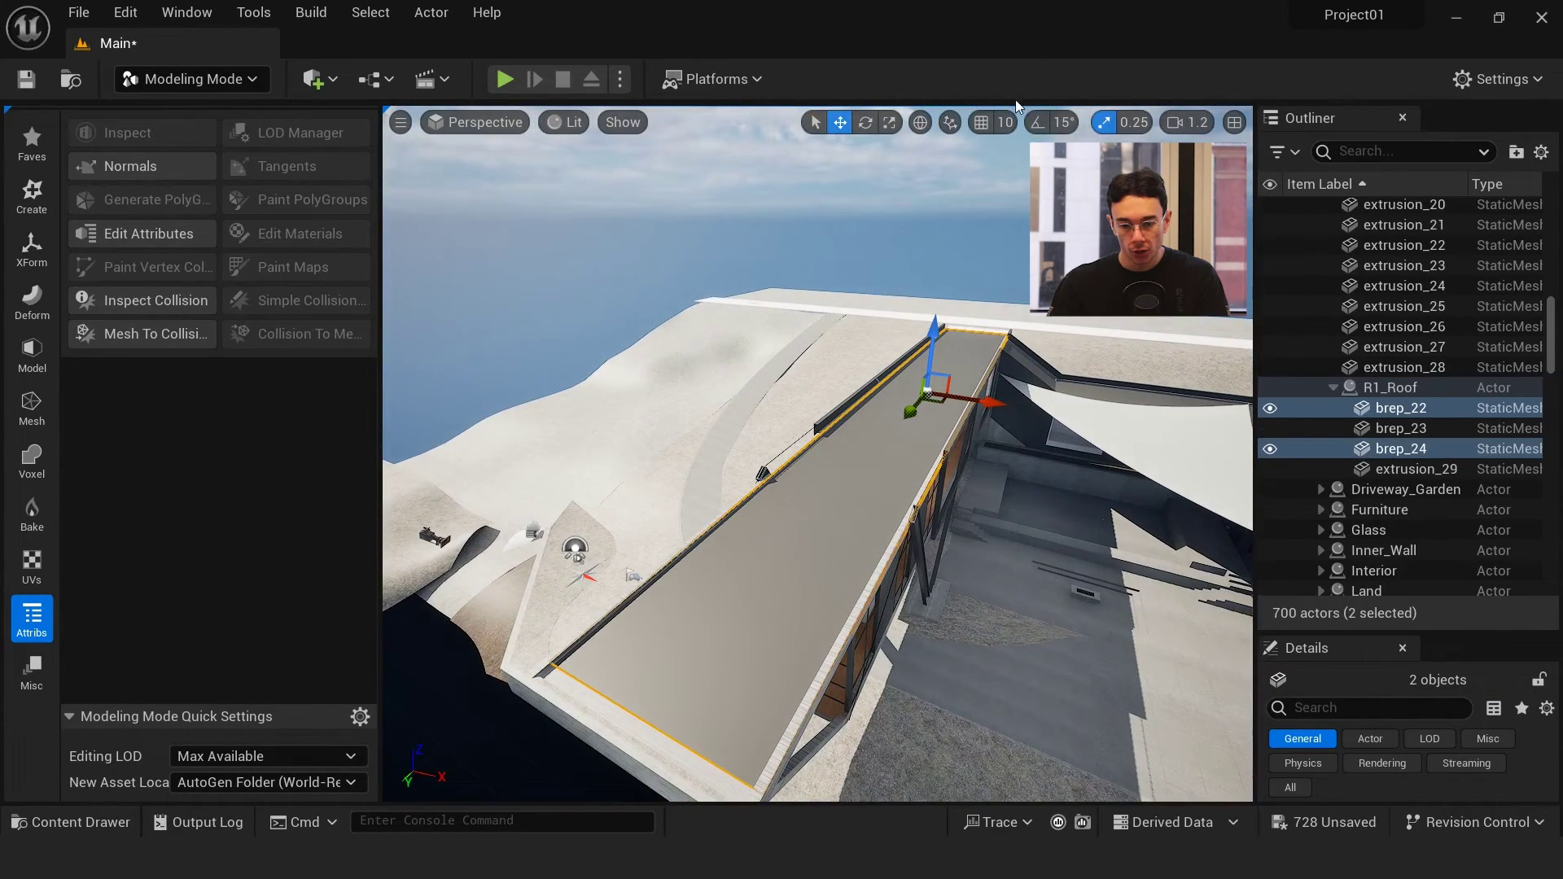
left_click(997, 122)
left_click(1022, 267)
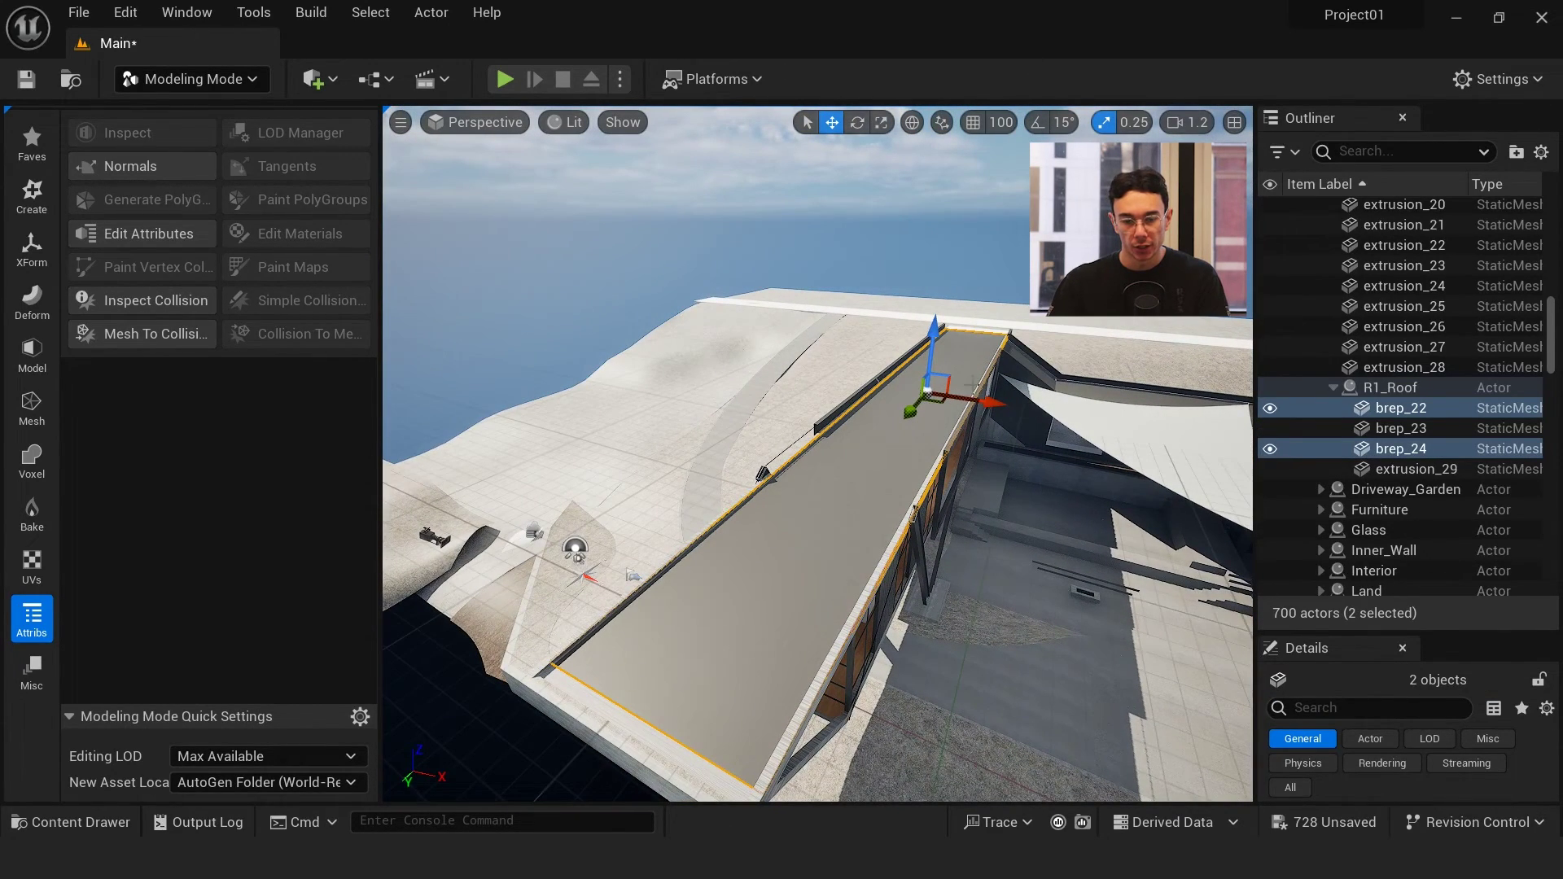
left_click(973, 122)
Raise the selected roof meshes brep_22 and brep_24 straight up above the house, and lift the remaining roof mesh brep_23 as well
right_click_drag(985, 226, 979, 159)
left_click_drag(888, 450, 894, 326)
left_click(876, 521)
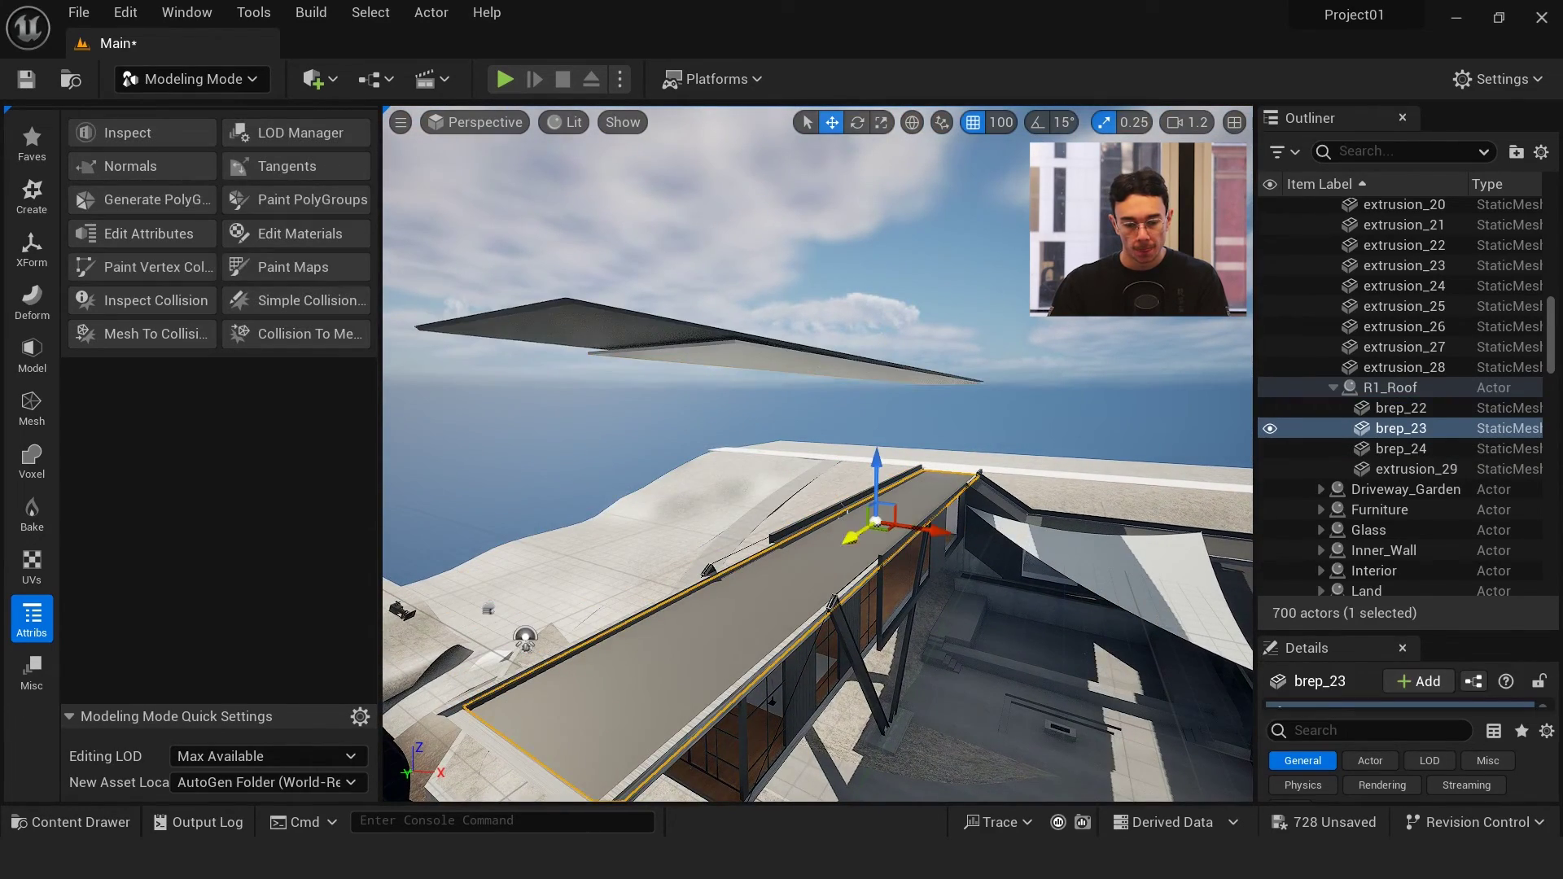
left_click_drag(873, 474, 876, 338)
Lower brep_23 back onto the house, and bring the raised roof meshes brep_22 and brep_24 back down to their places
mouse_move(929, 422)
right_mouse_down()
mouse_move(920, 480)
mouse_move(944, 497)
mouse_move(929, 422)
right_mouse_up()
right_click_drag(821, 513, 920, 353)
left_click_drag(717, 310, 720, 481)
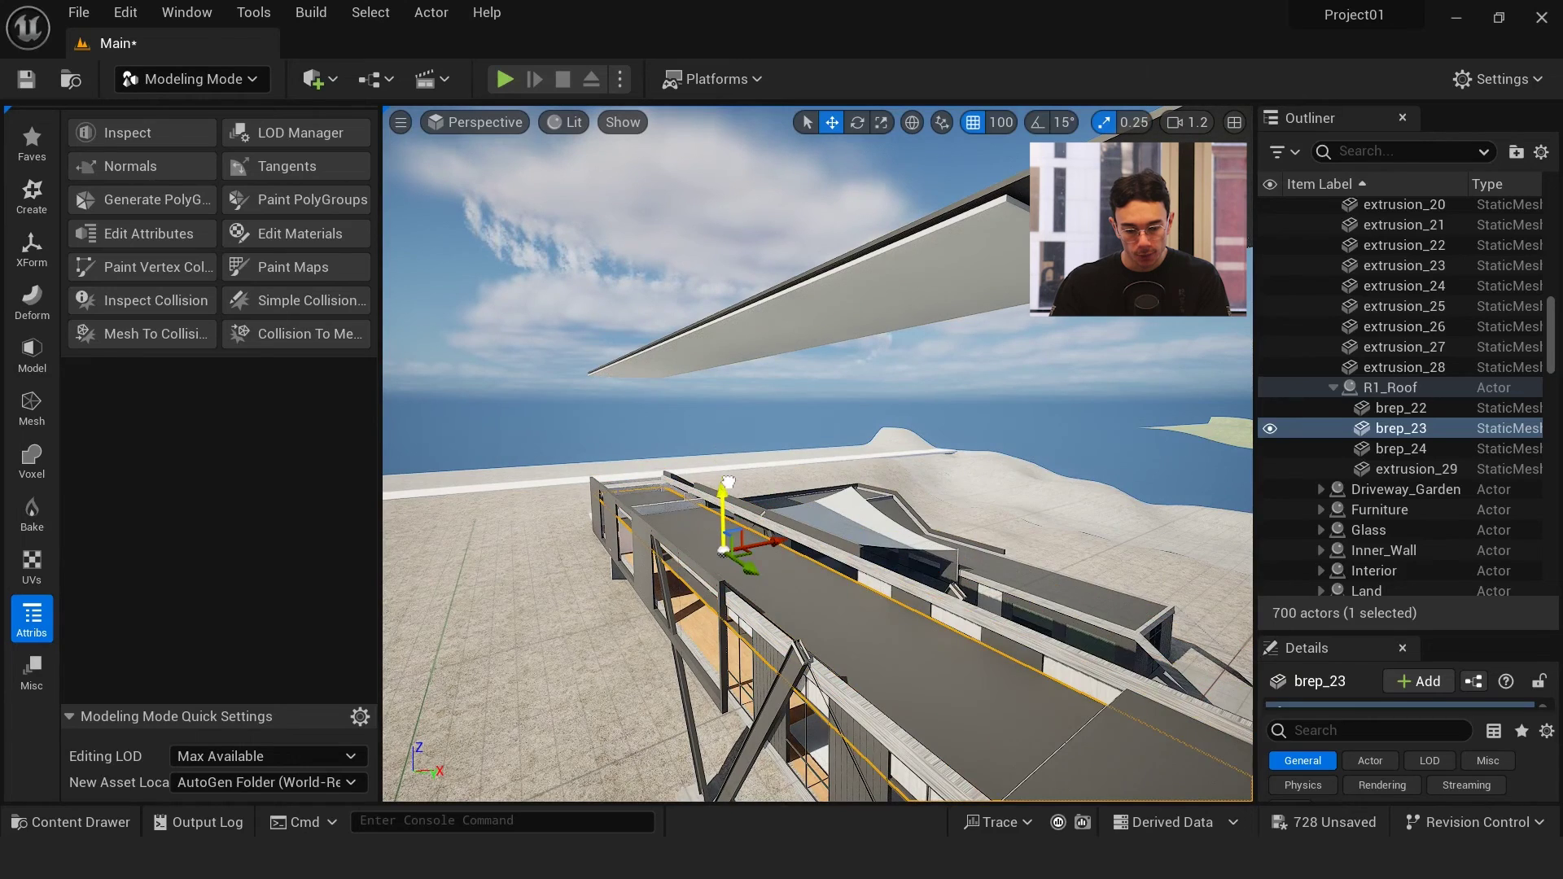
left_click(838, 299)
left_click(855, 263, "shift")
left_click_drag(686, 306, 702, 464)
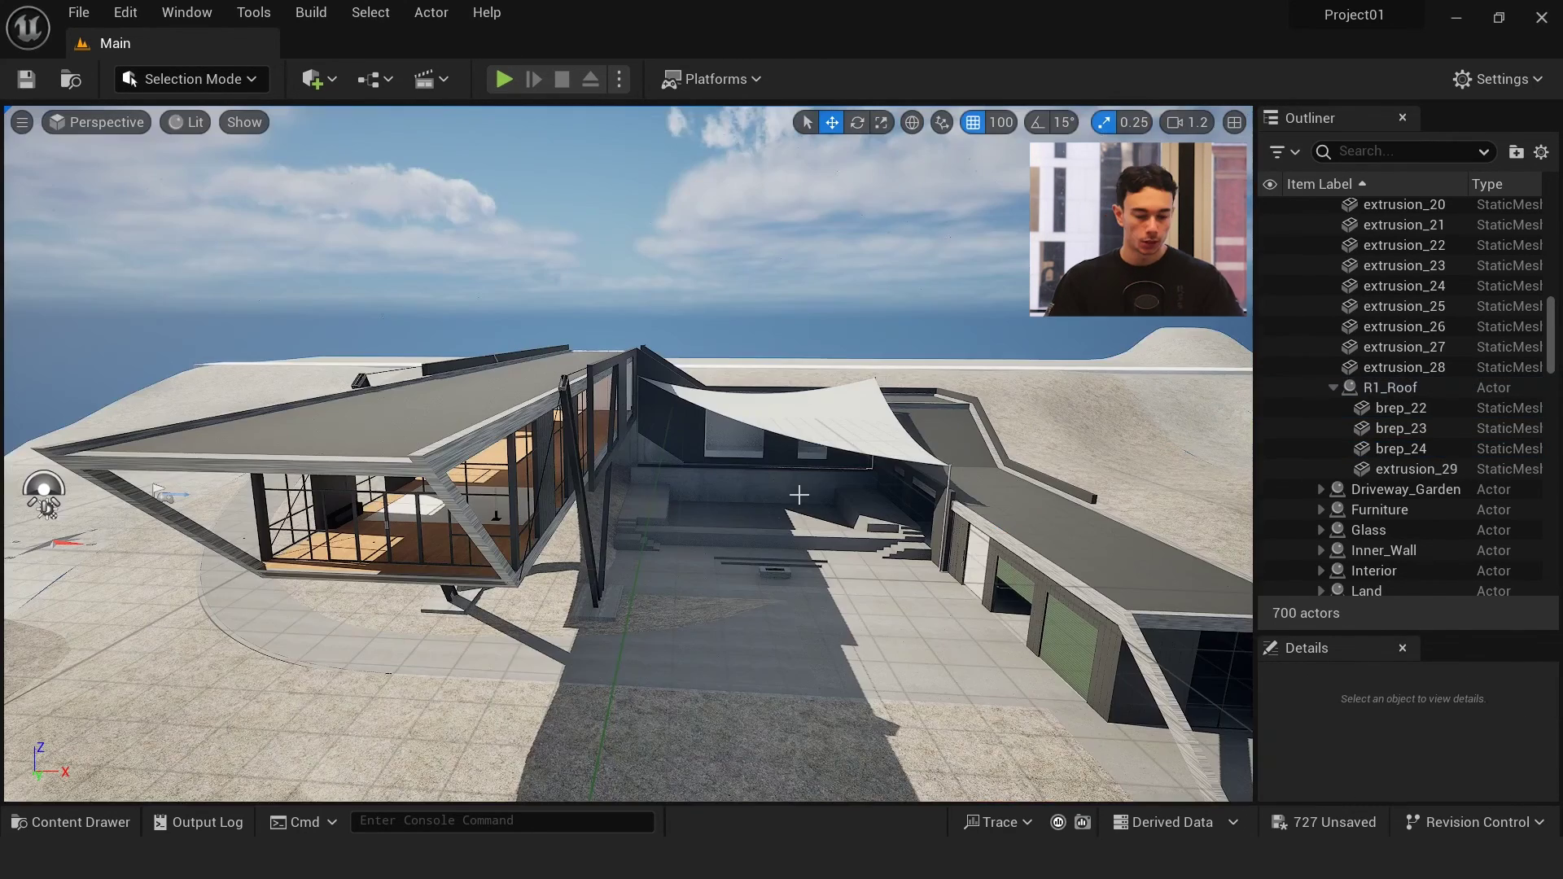